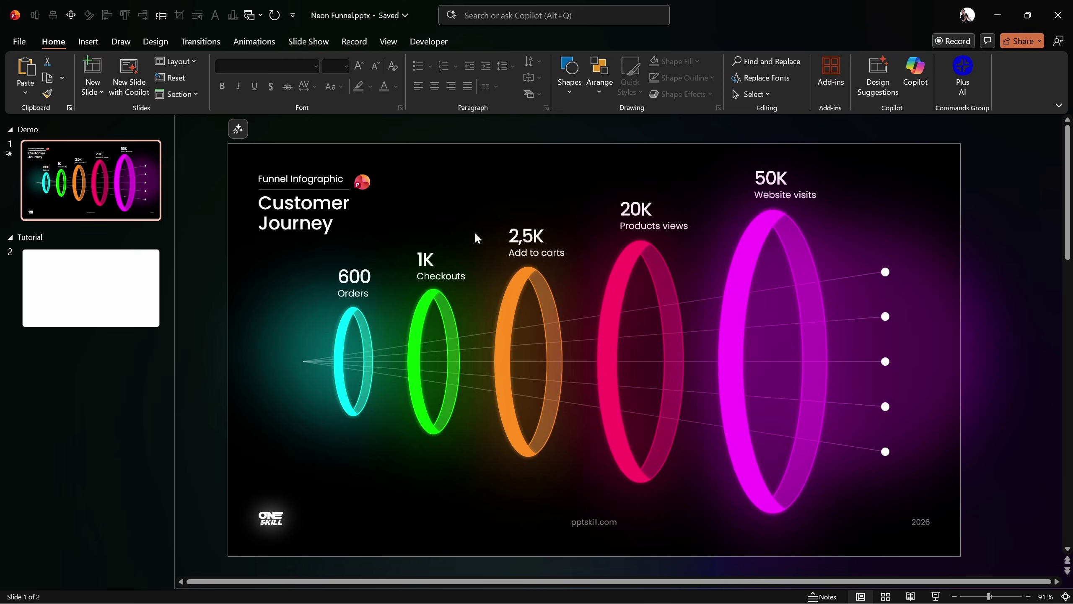
- Give the blank slide in the Tutorial section a solid black background
click(140, 295)
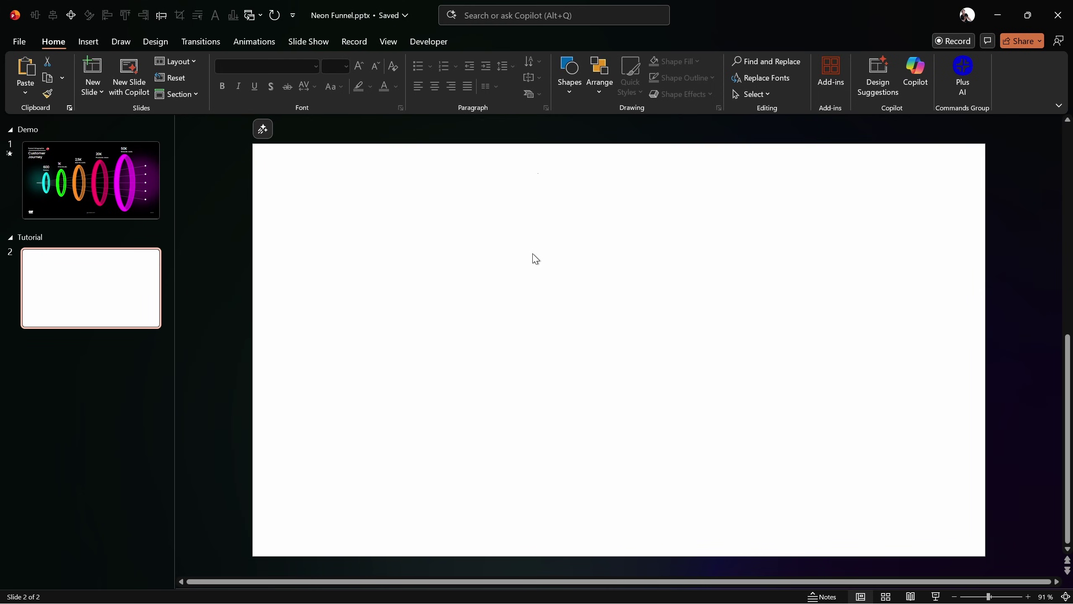
right_click(572, 274)
click(622, 439)
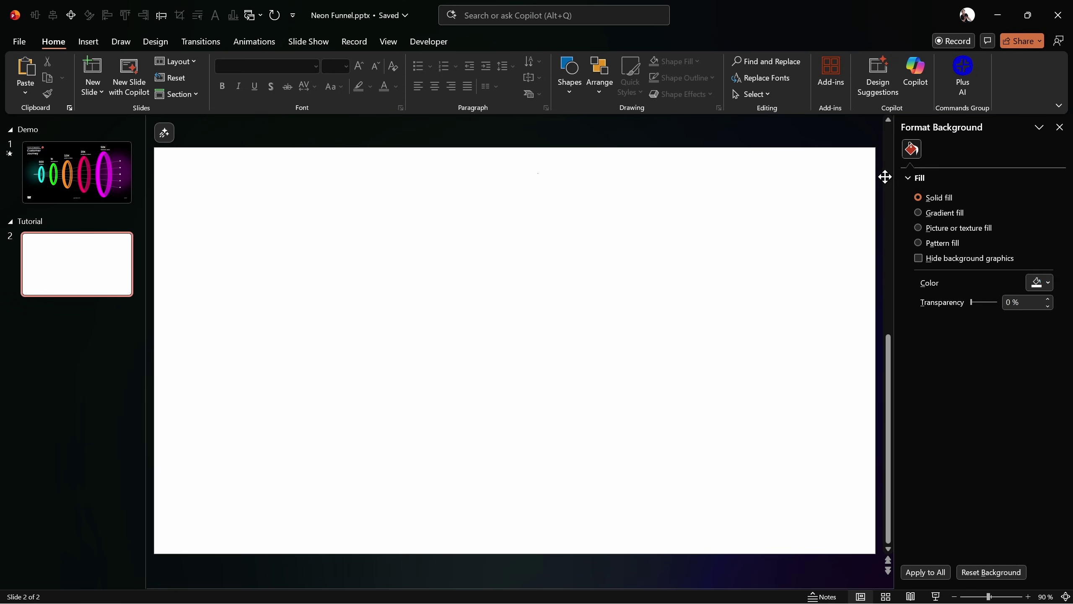
drag(884, 177, 809, 185)
click(865, 346)
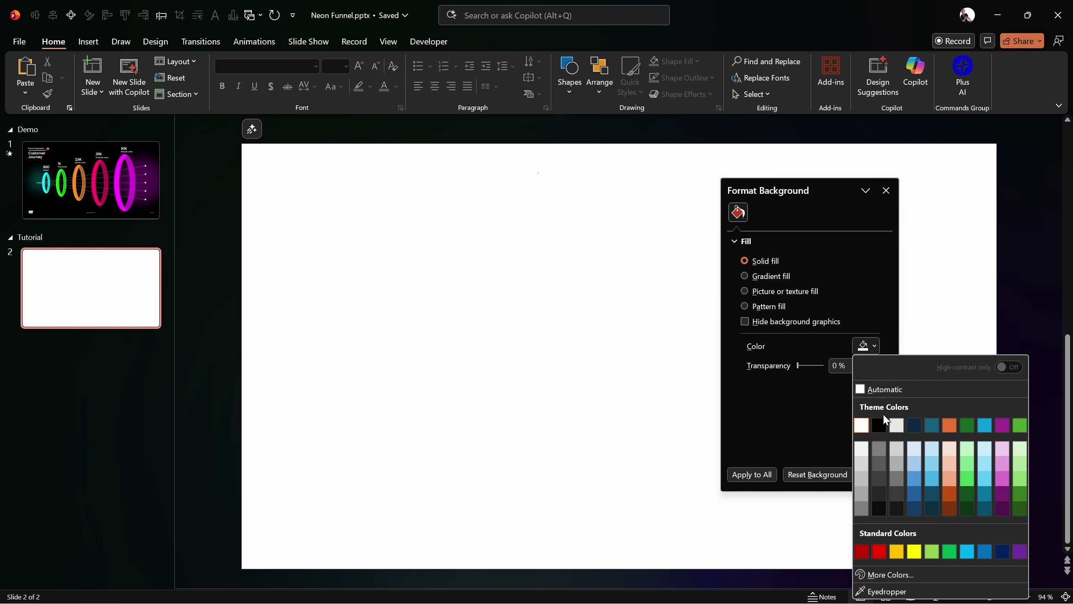
click(879, 425)
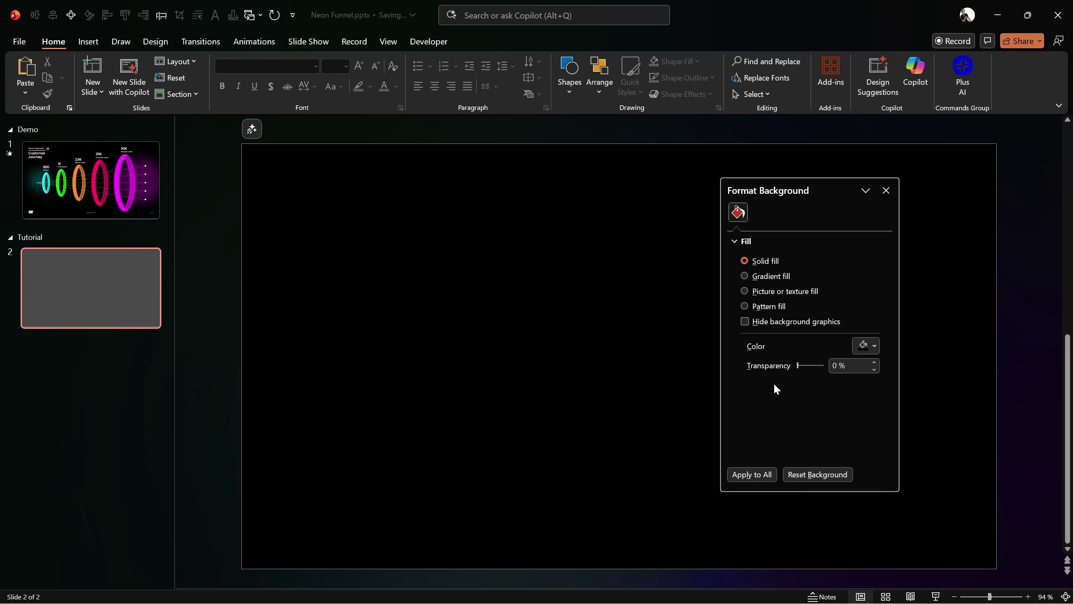
click(886, 190)
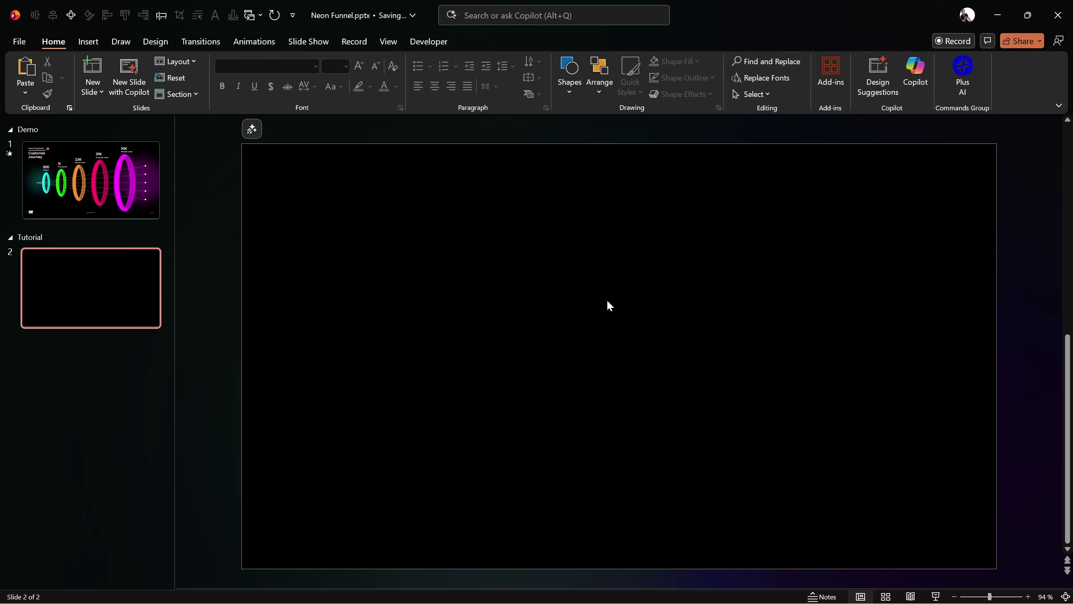
- Draw a tall ellipse about 13.7 cm high and 5.8 cm wide near the center of the black Tutorial slide
click(130, 176)
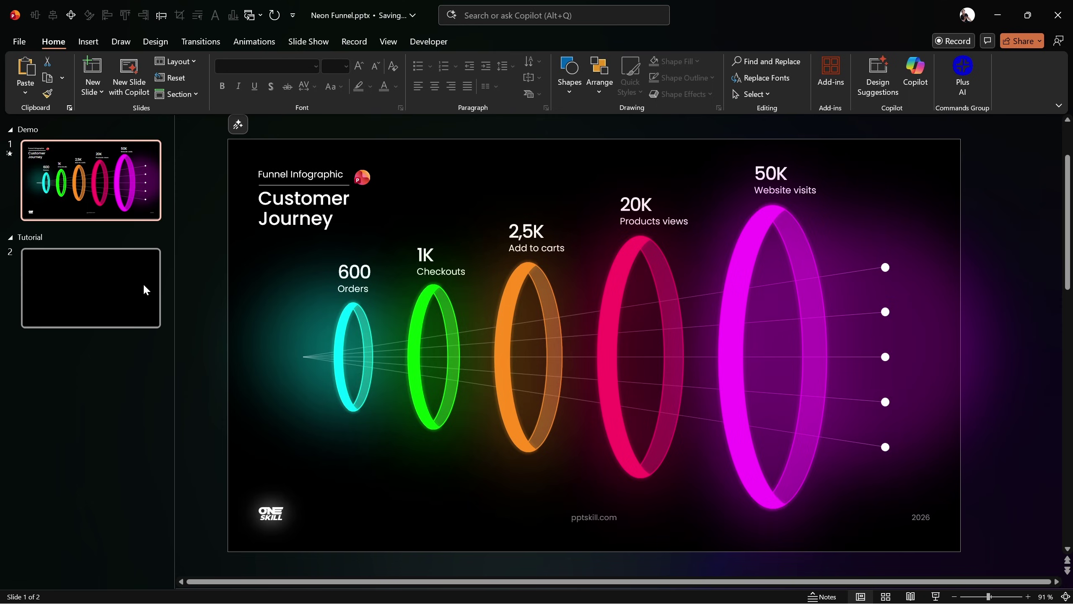
click(124, 283)
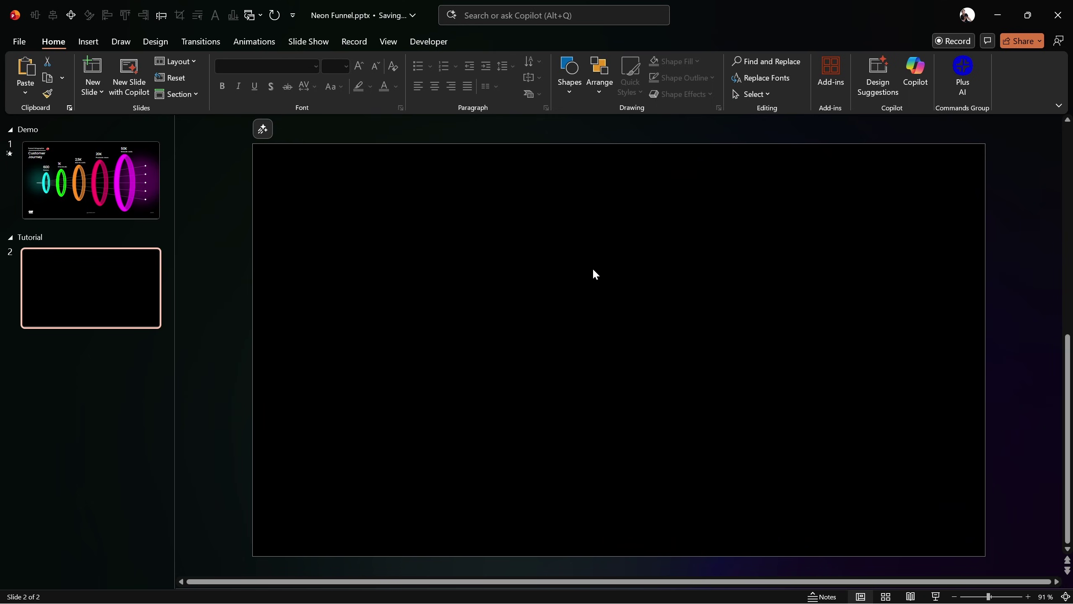
click(89, 44)
click(295, 85)
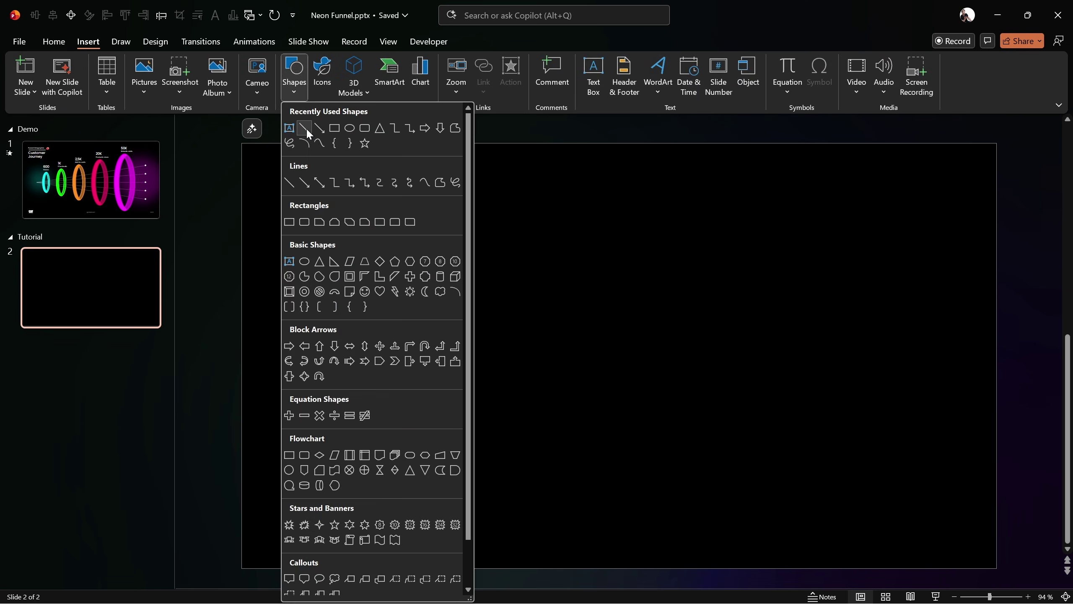
click(349, 129)
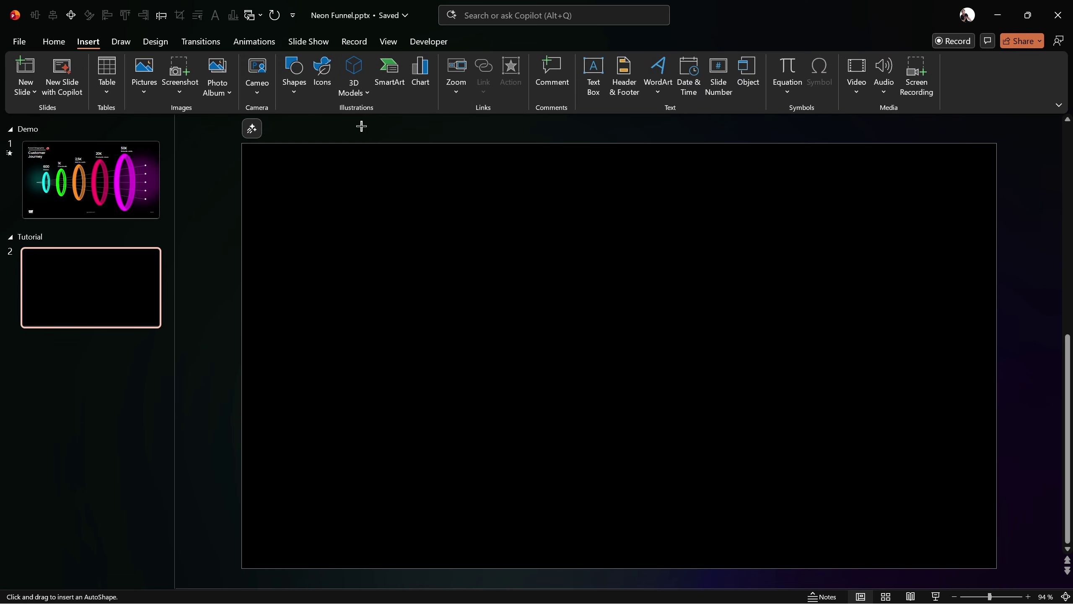
mouse_move(566, 209)
mouse_down()
mouse_move(659, 451)
mouse_move(695, 514)
mouse_up()
drag(639, 370, 633, 360)
- Set the ellipse's height to 14 cm and its width to 5 cm
click(1009, 68)
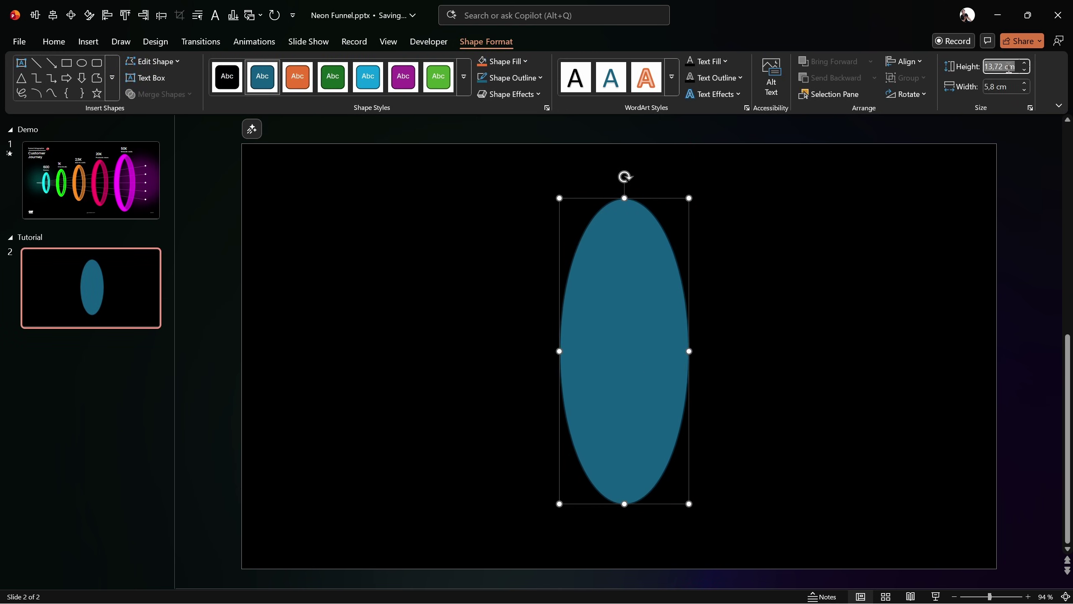
text(14)
key(Tab)
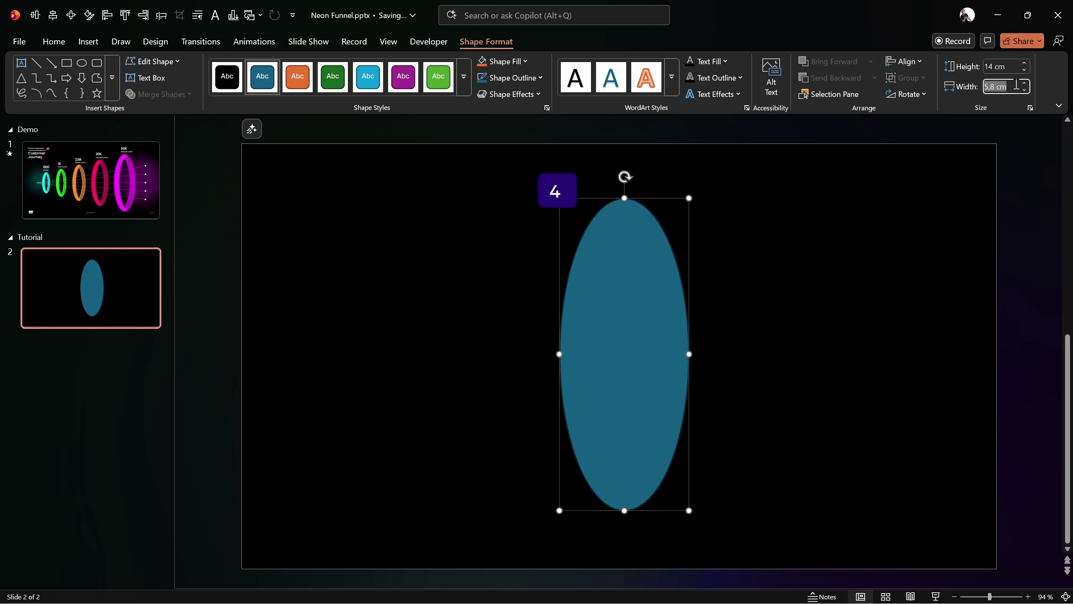
text(5)
key(Return)
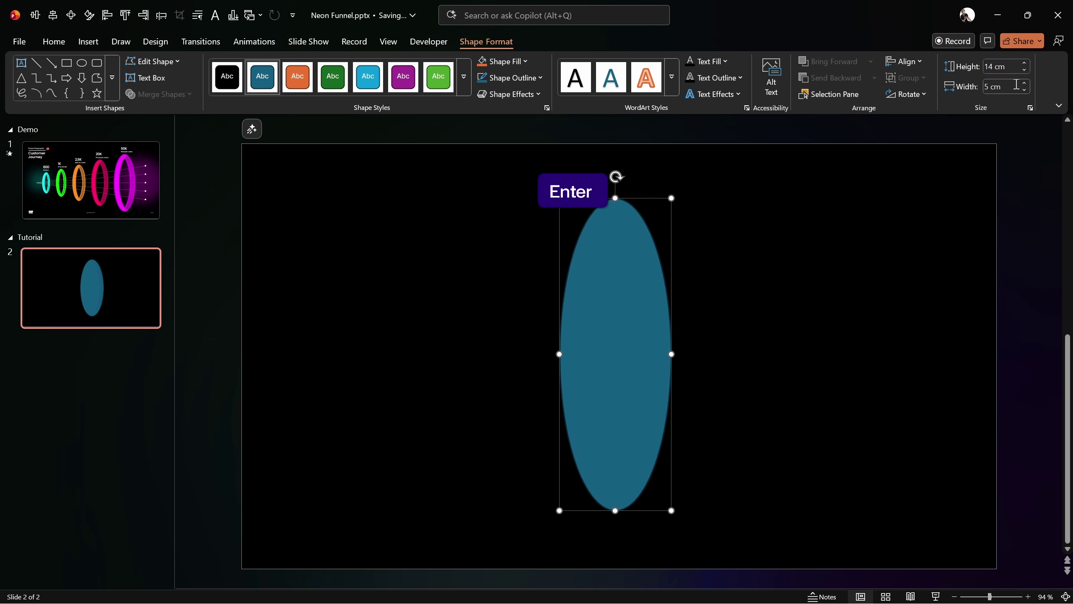
click(740, 334)
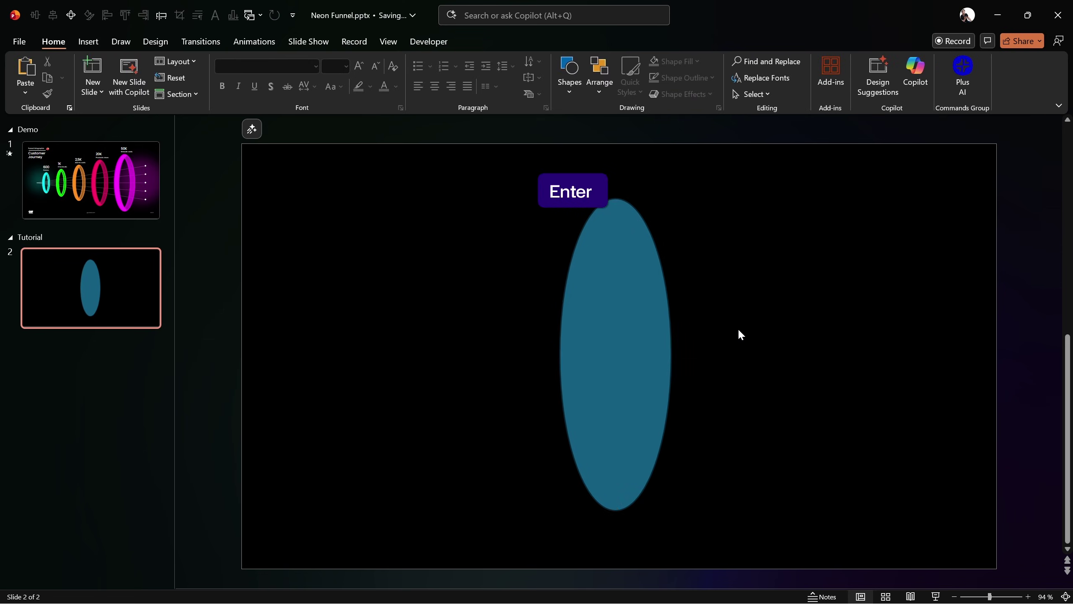
- Fill the ellipse with solid white at 85% transparency
click(636, 320)
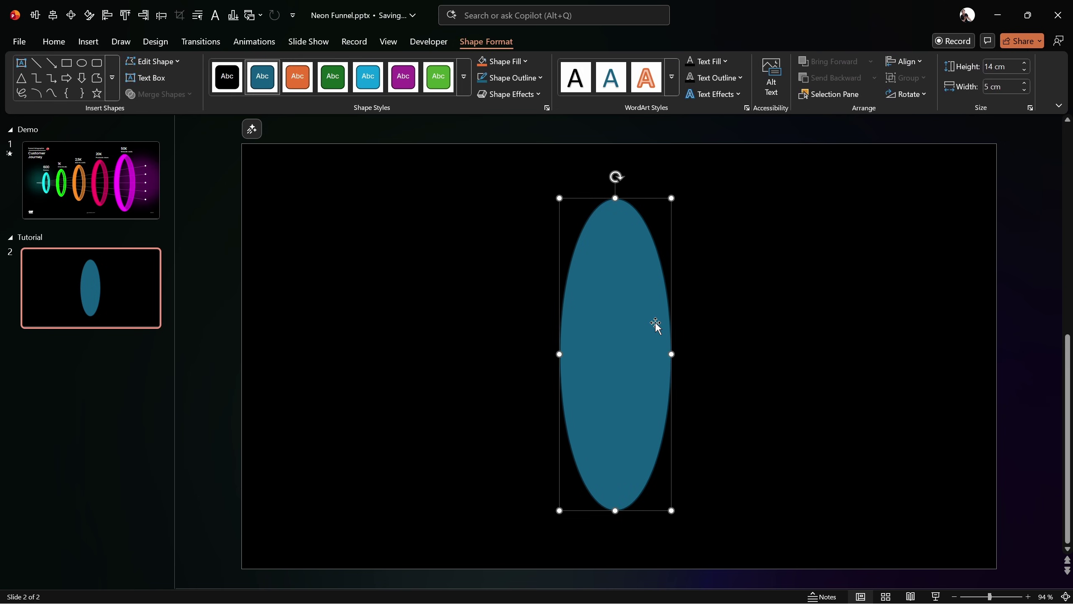
right_click(616, 301)
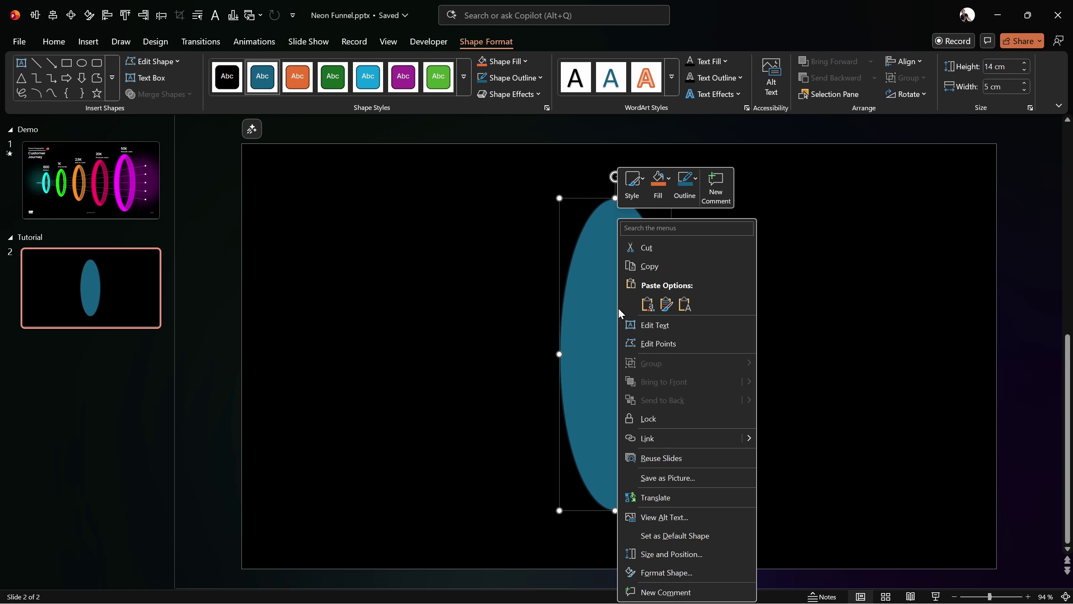
click(679, 574)
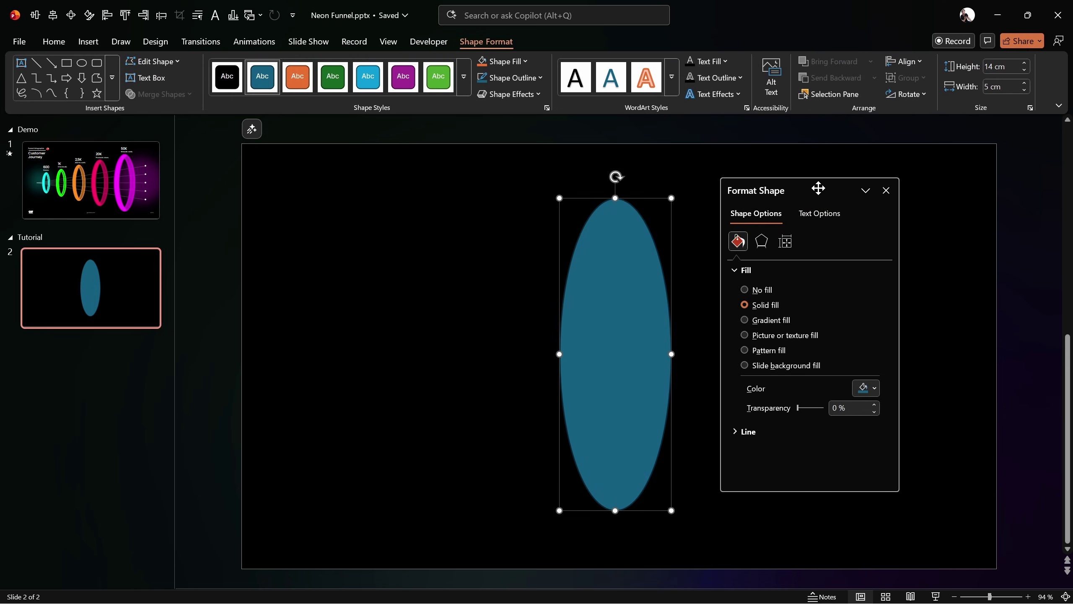
drag(817, 187, 794, 194)
click(858, 388)
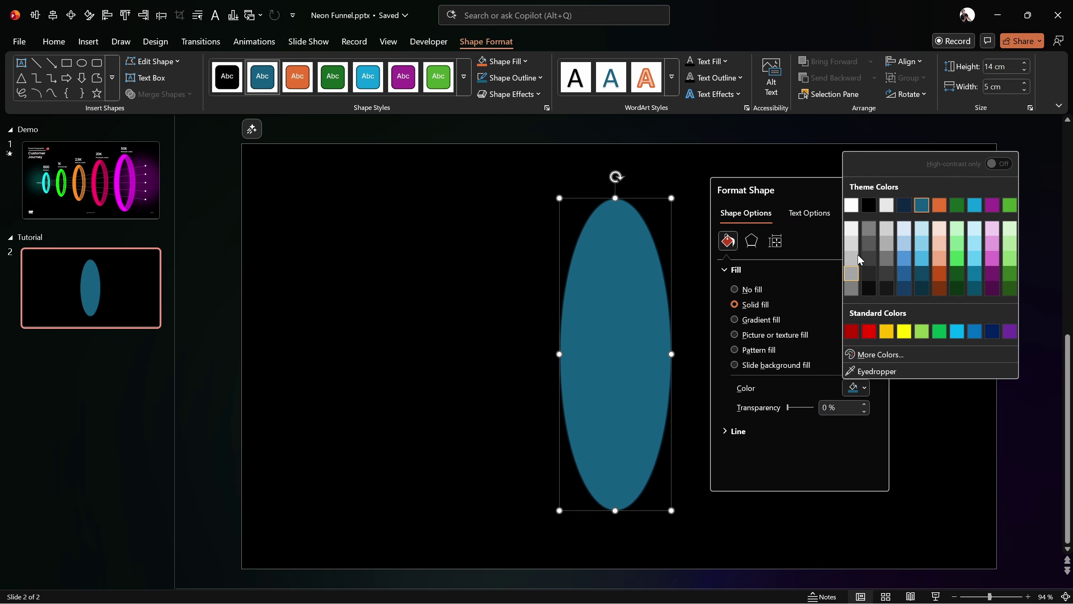
click(853, 210)
click(819, 408)
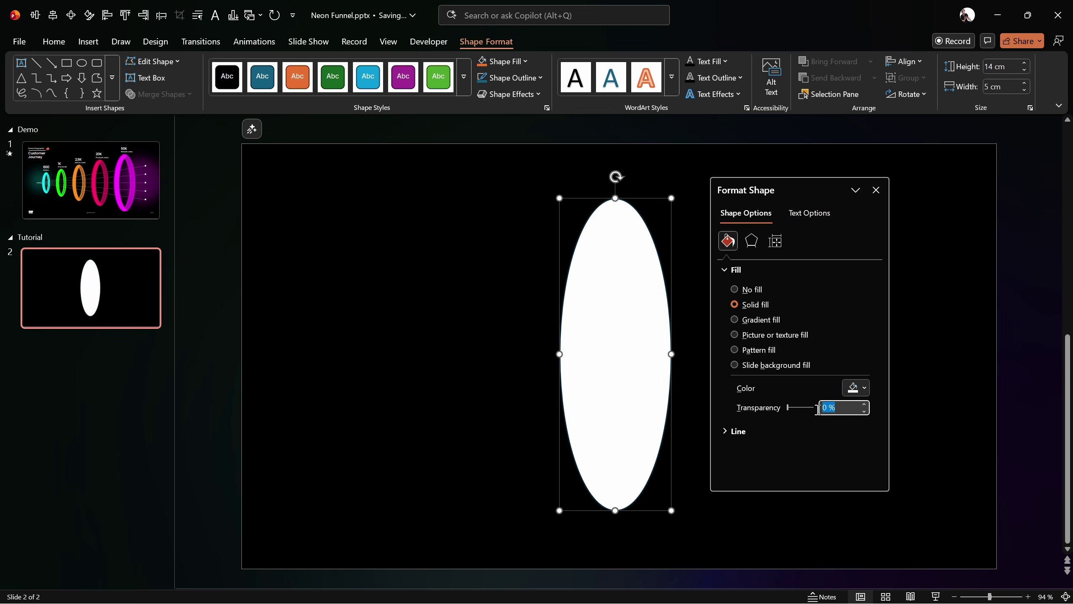
text(85)
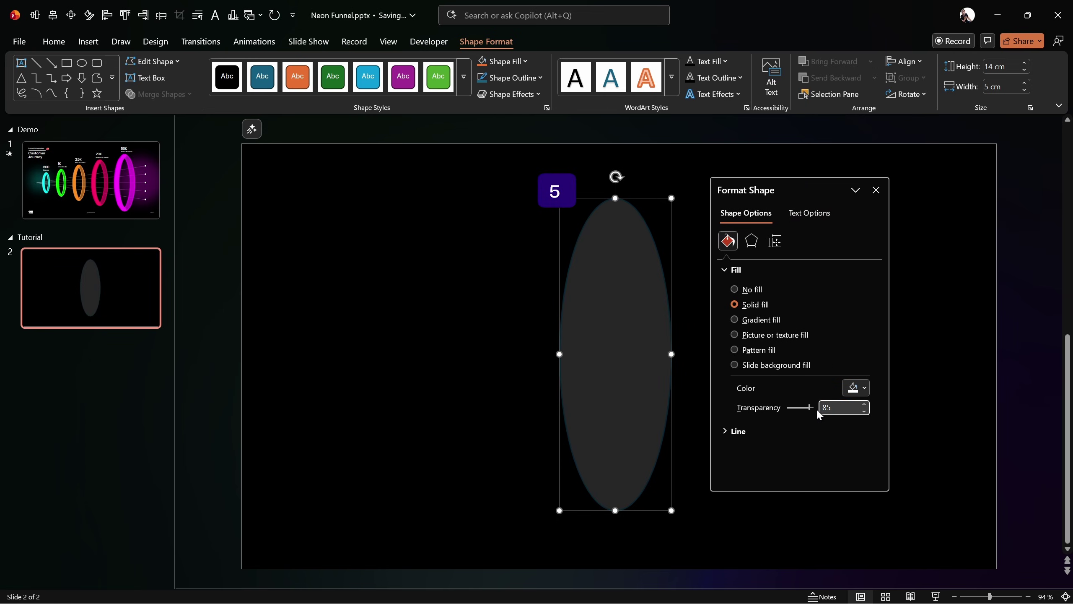
- Format the ellipse's outline as a white solid line with 75% transparency and 0.75 pt width
click(726, 431)
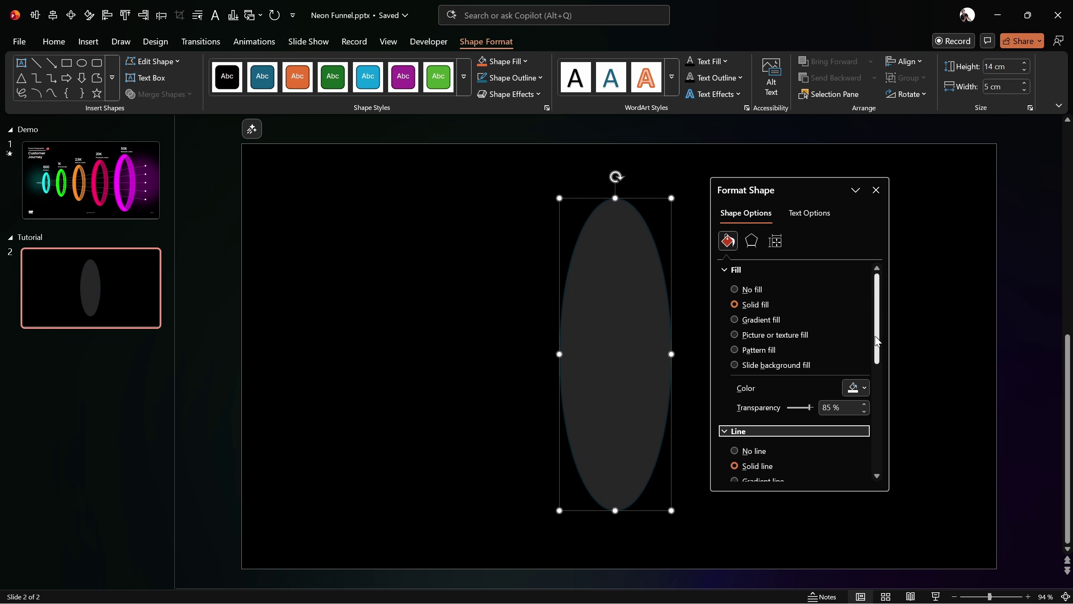
scroll(878, 379, down, 3)
click(857, 409)
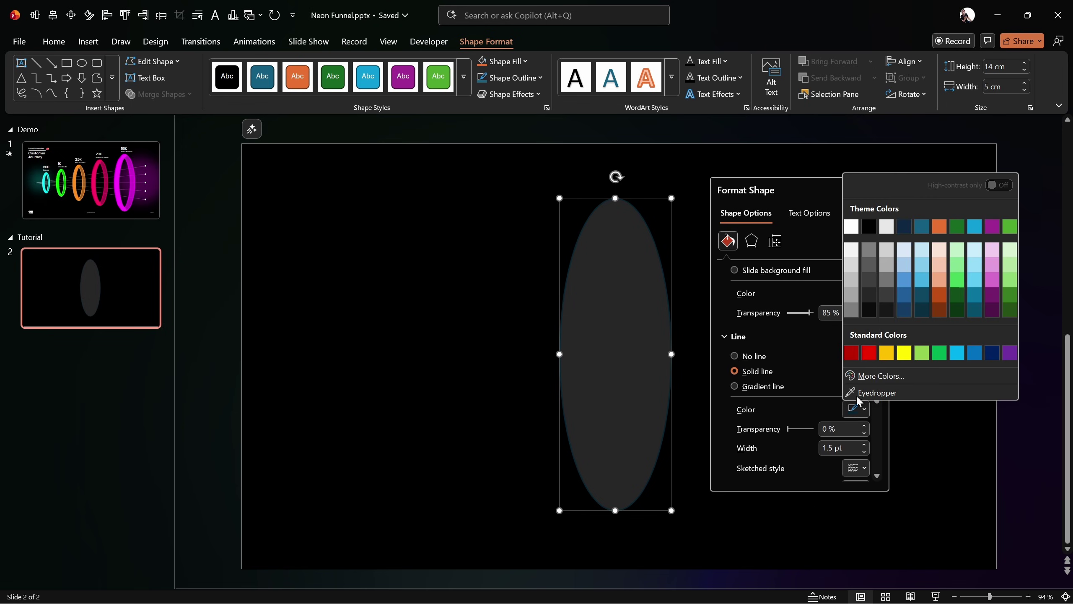
click(851, 226)
click(839, 429)
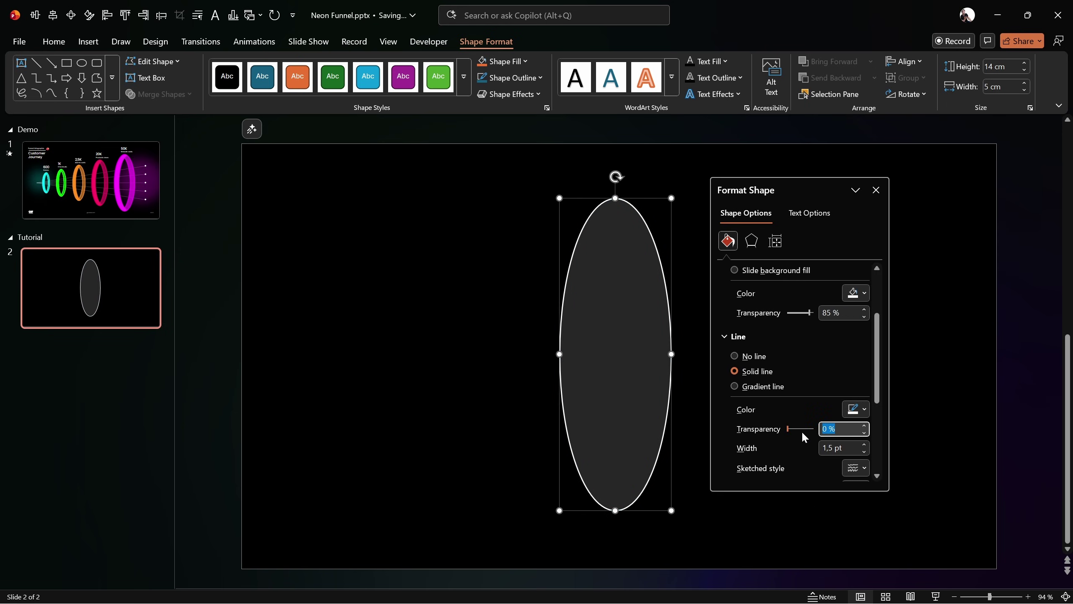
text(75)
key(Tab)
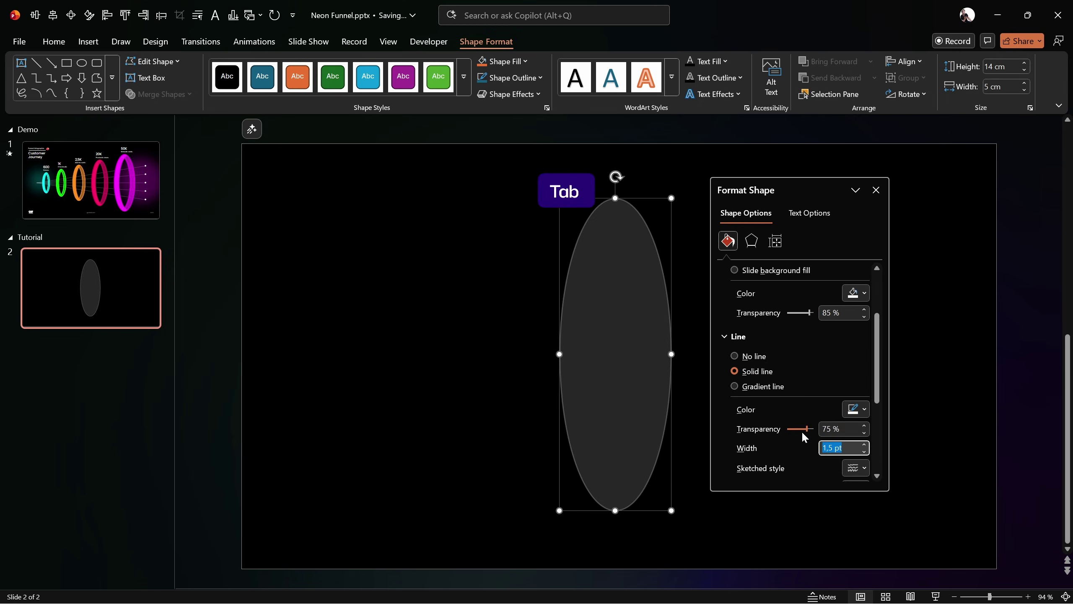
text(,75)
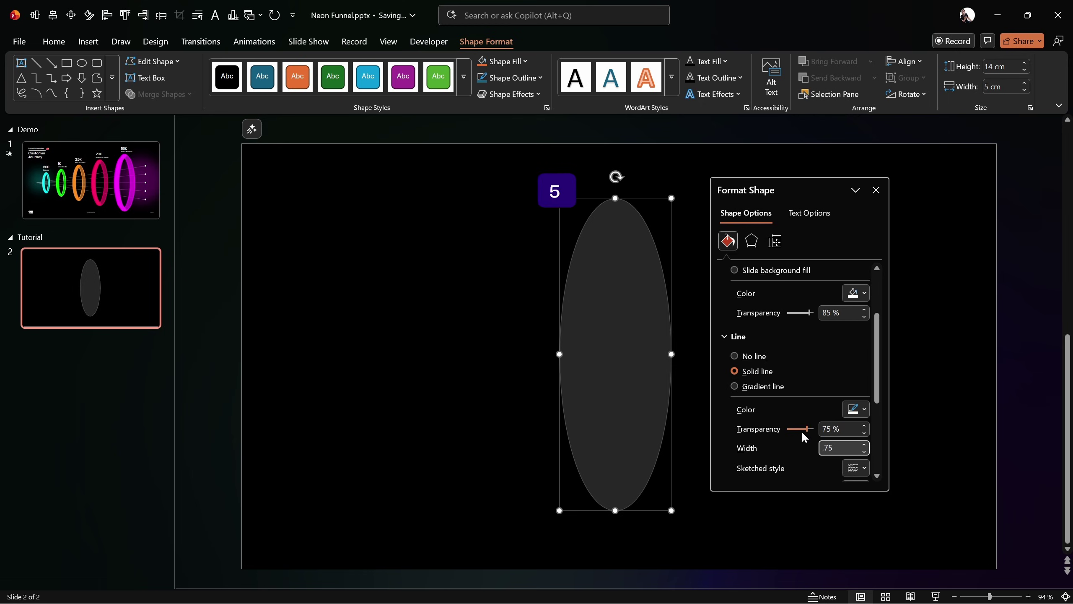
click(845, 429)
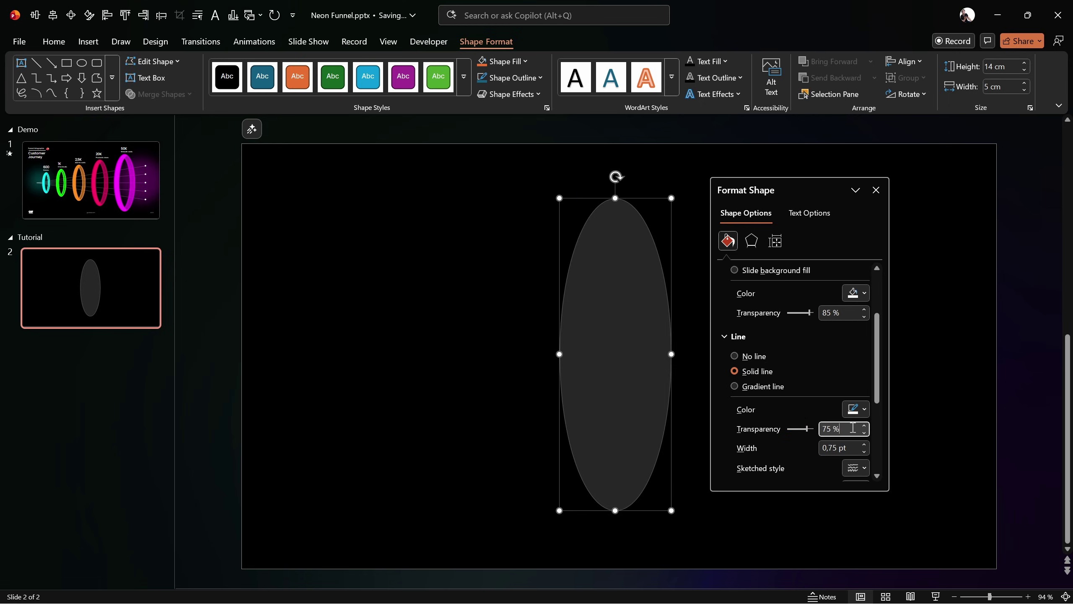
click(854, 449)
click(876, 190)
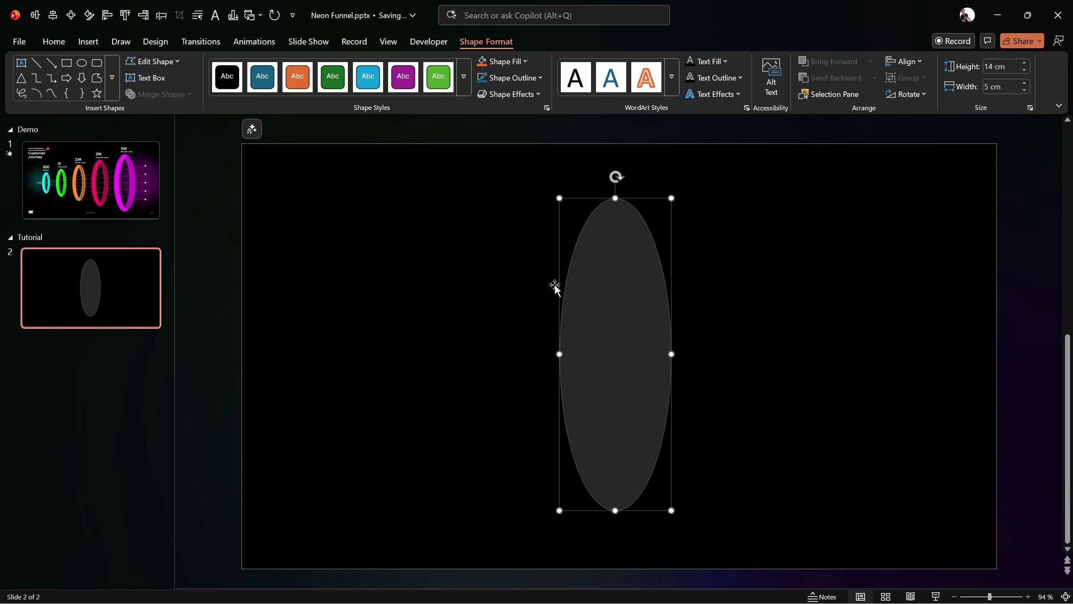
- Align the ellipse to the vertical middle and horizontal center of the slide
click(35, 16)
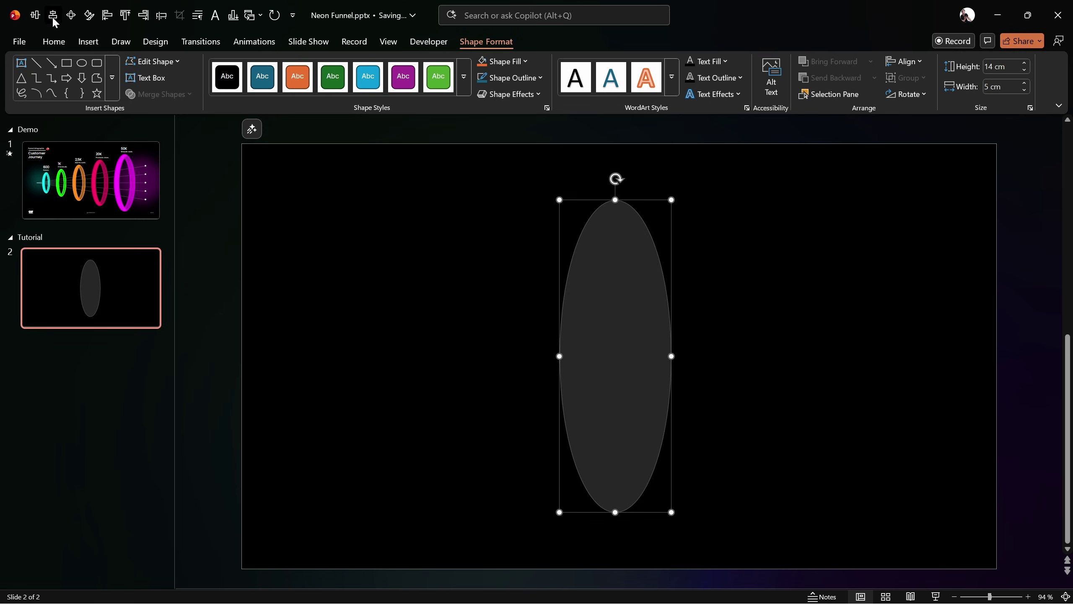
click(53, 16)
click(727, 252)
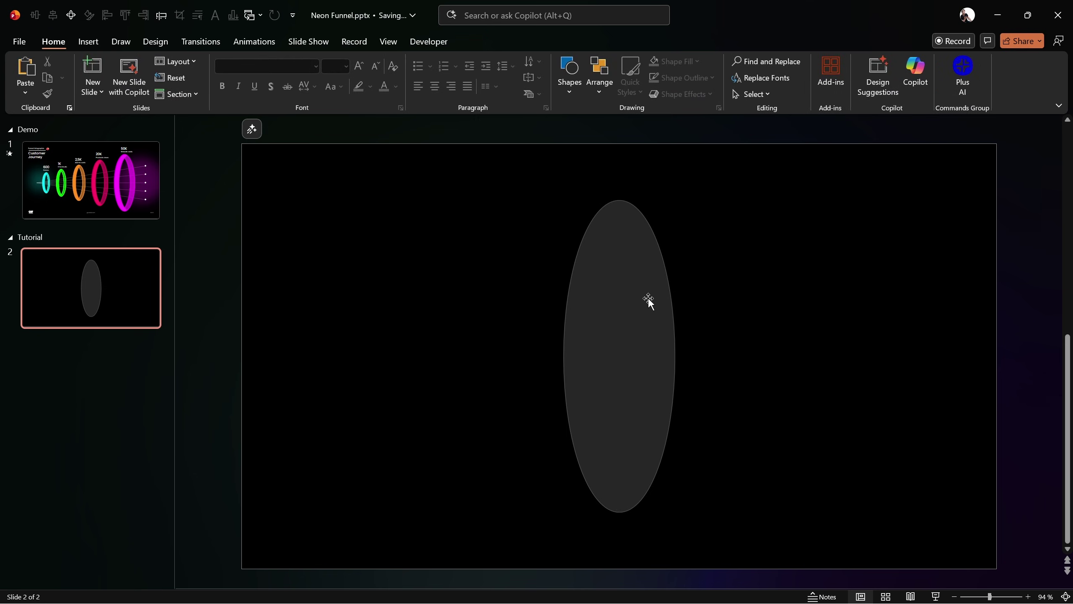
- Move the ellipse off-center toward the upper right and realign it to the slide's middle and center
drag(647, 300, 704, 275)
key(alt)
key(alt+1)
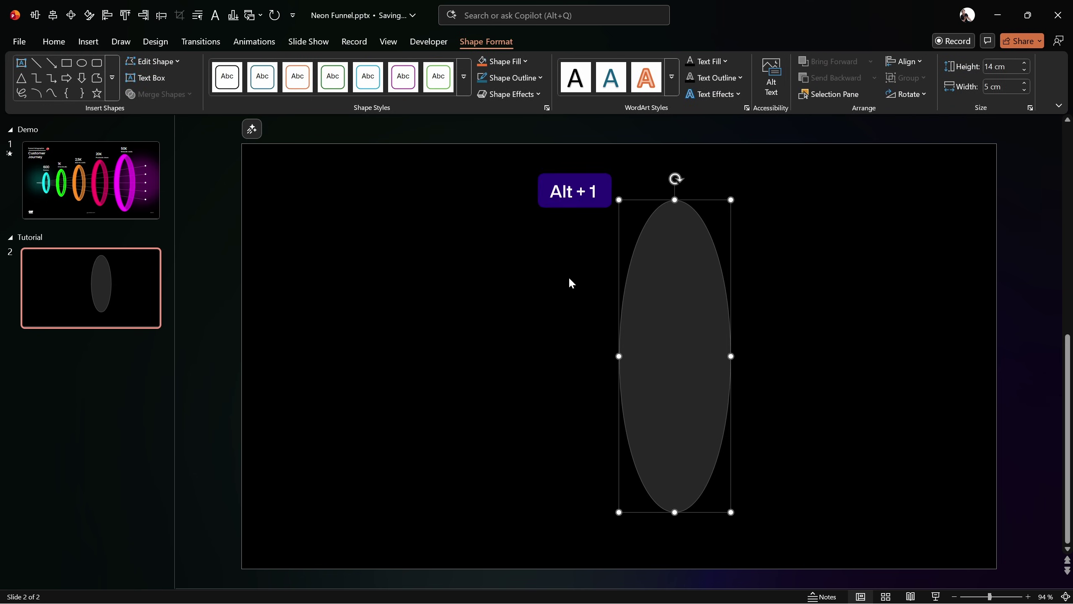
key(alt+2)
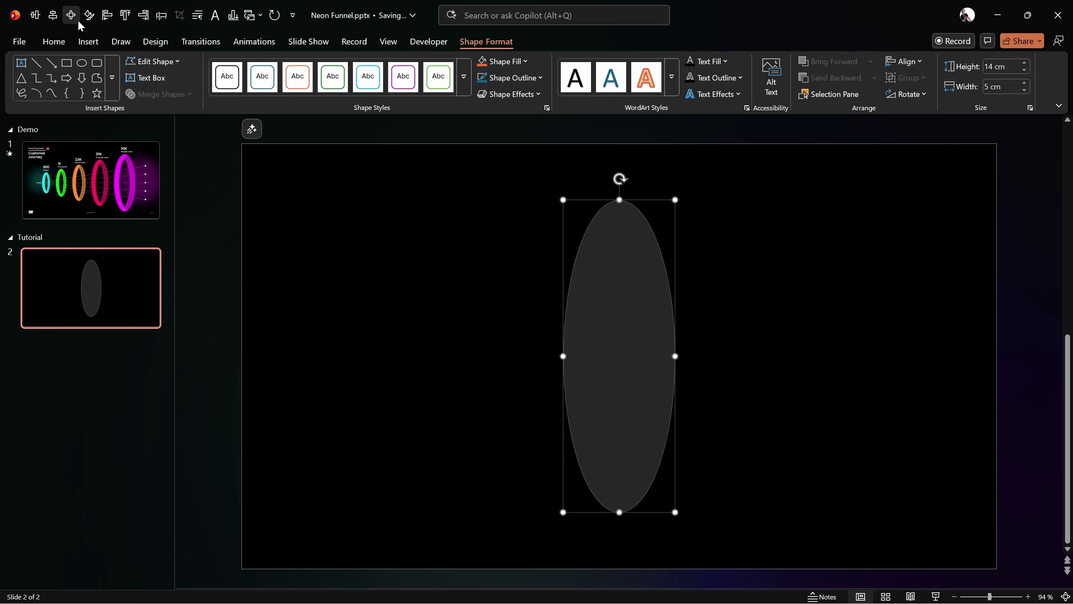
- Review the Quick Access Toolbar's shortcut numbers and its command list in the customization options, leaving the settings as they are
key(alt)
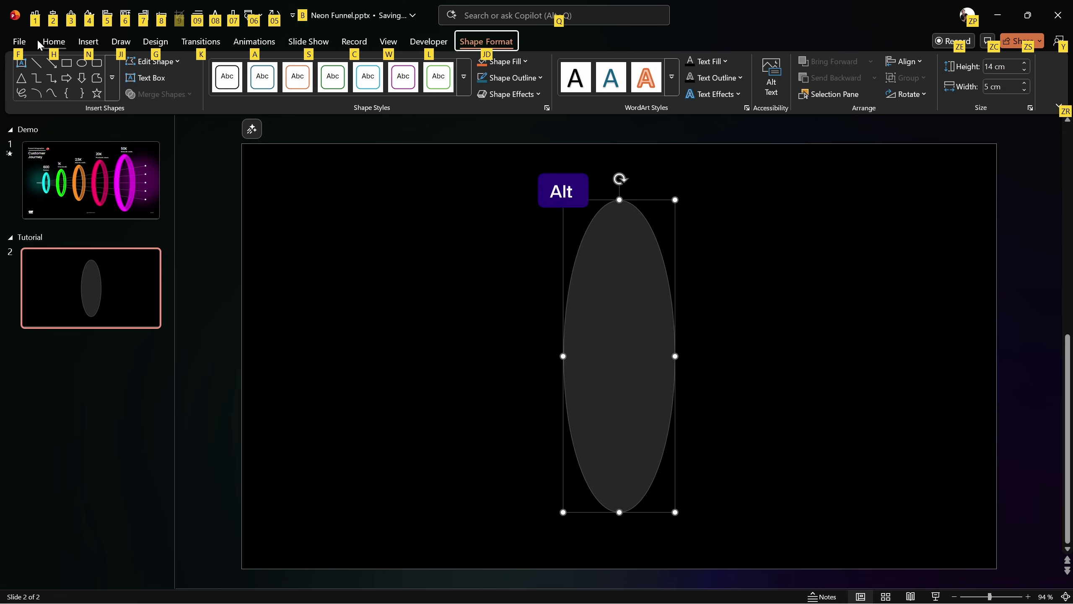
click(211, 197)
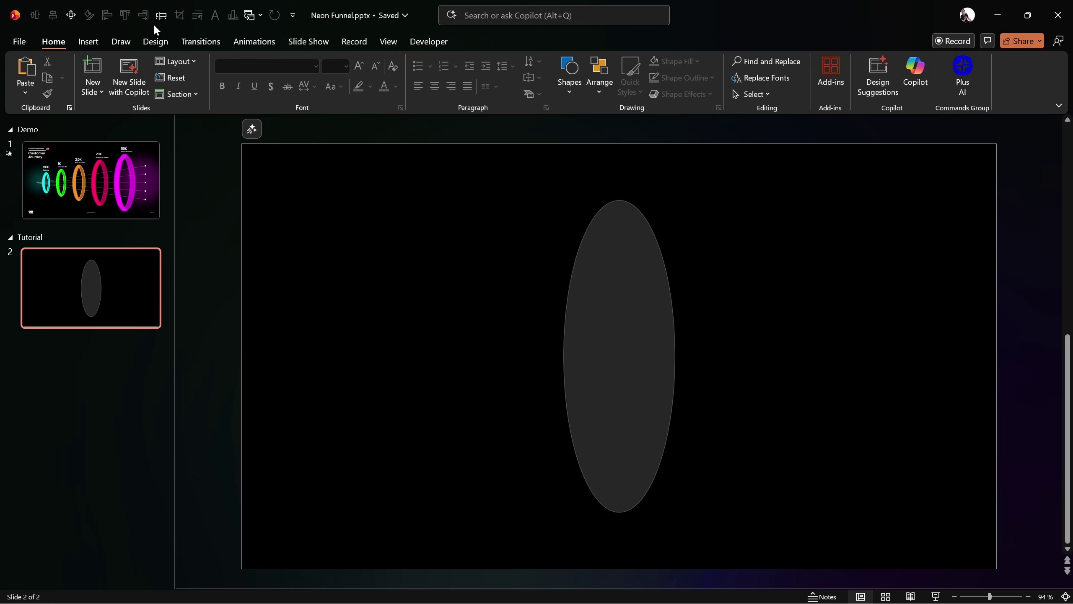
click(292, 15)
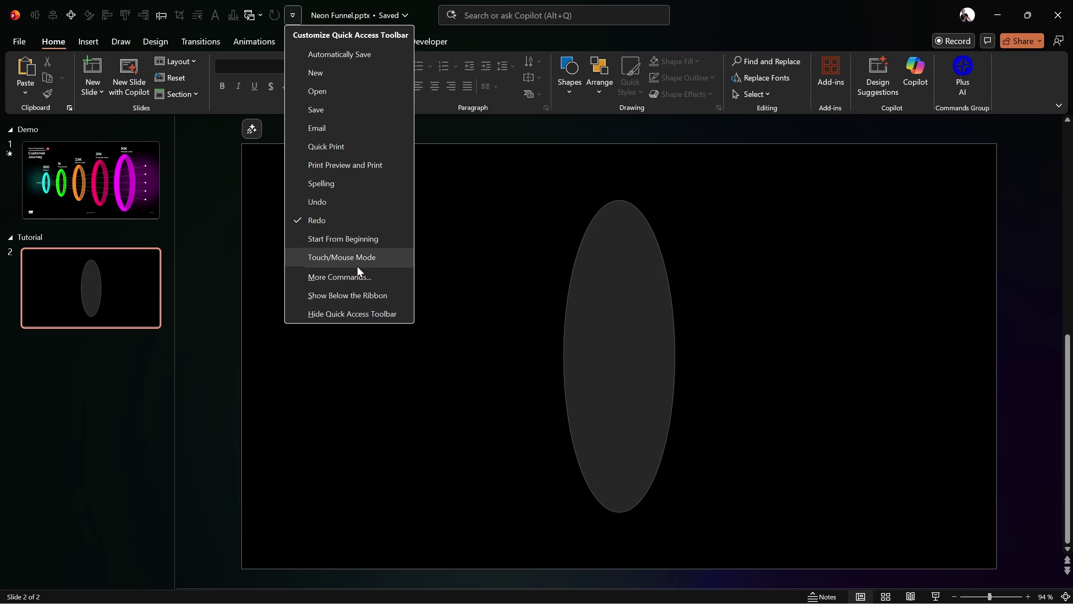
click(353, 277)
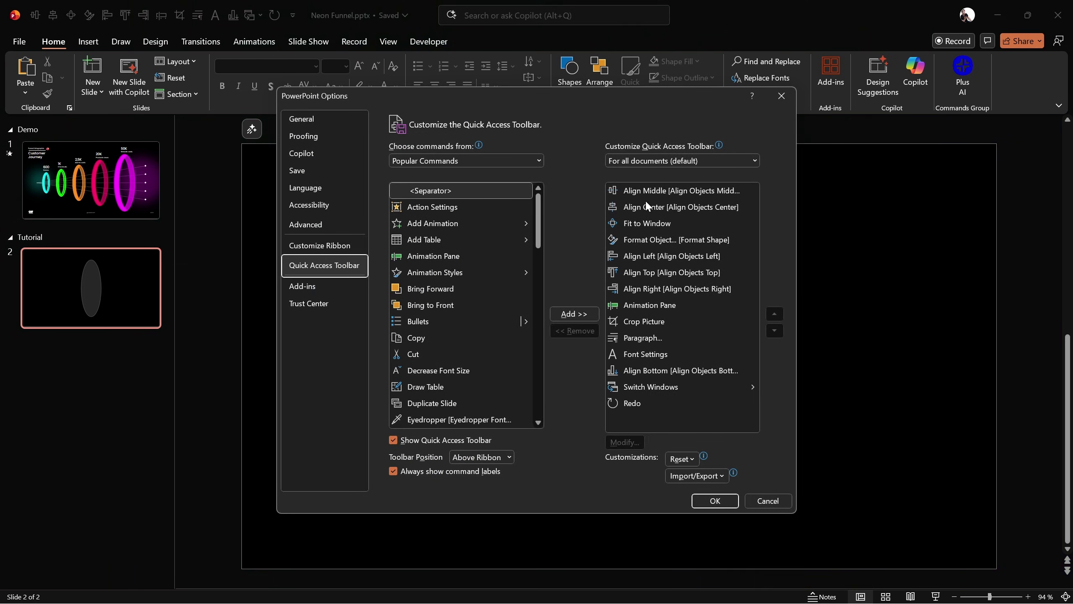
click(768, 501)
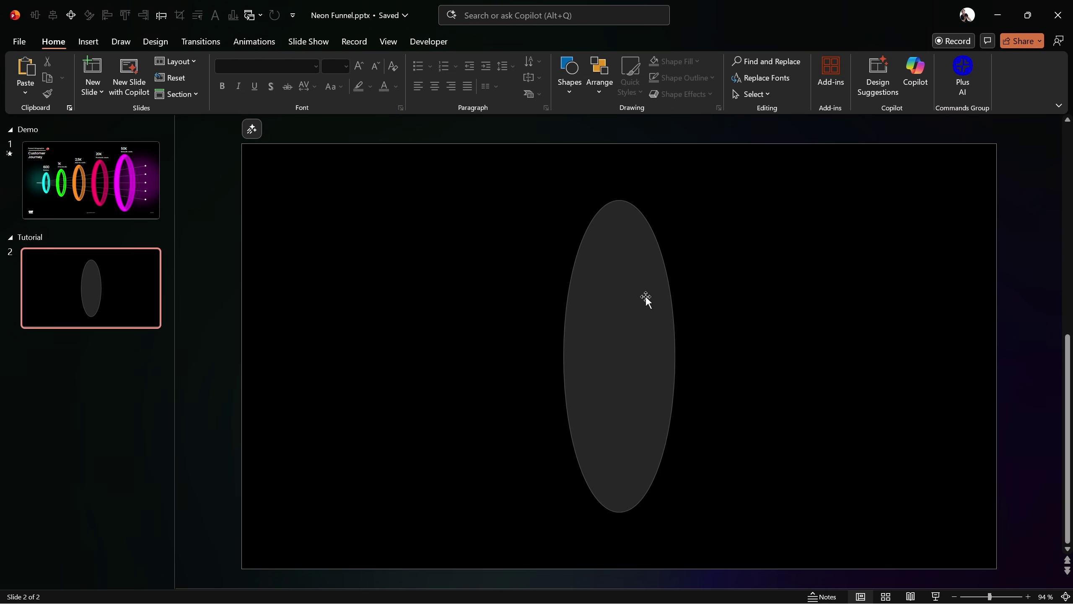
- Move the ellipse horizontally toward the slide's right edge and realign it to the middle and center
drag(645, 299, 809, 288)
key(alt+1)
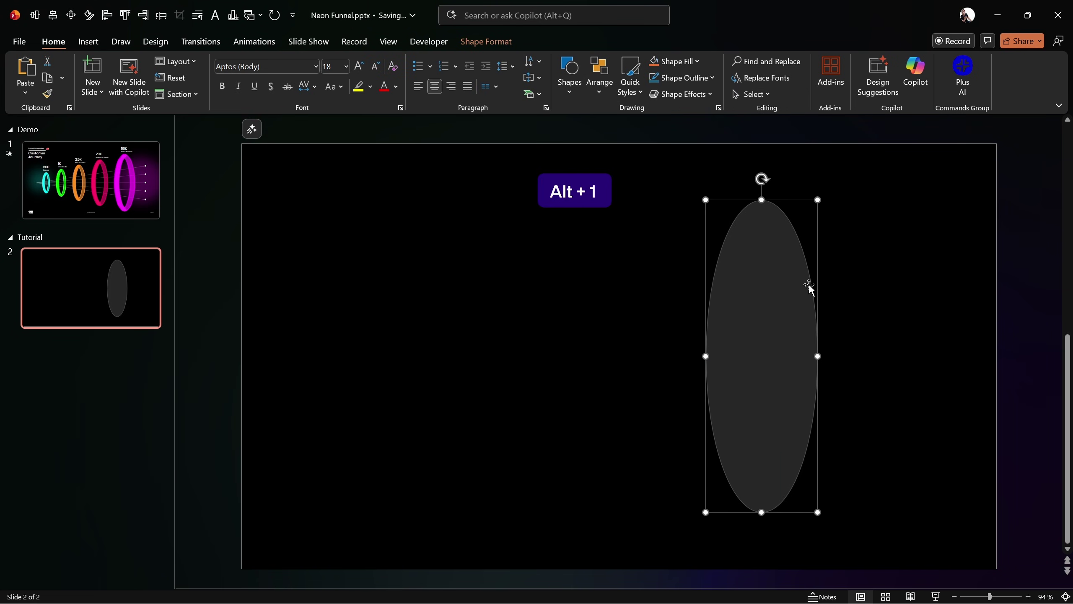
key(alt+2)
click(799, 284)
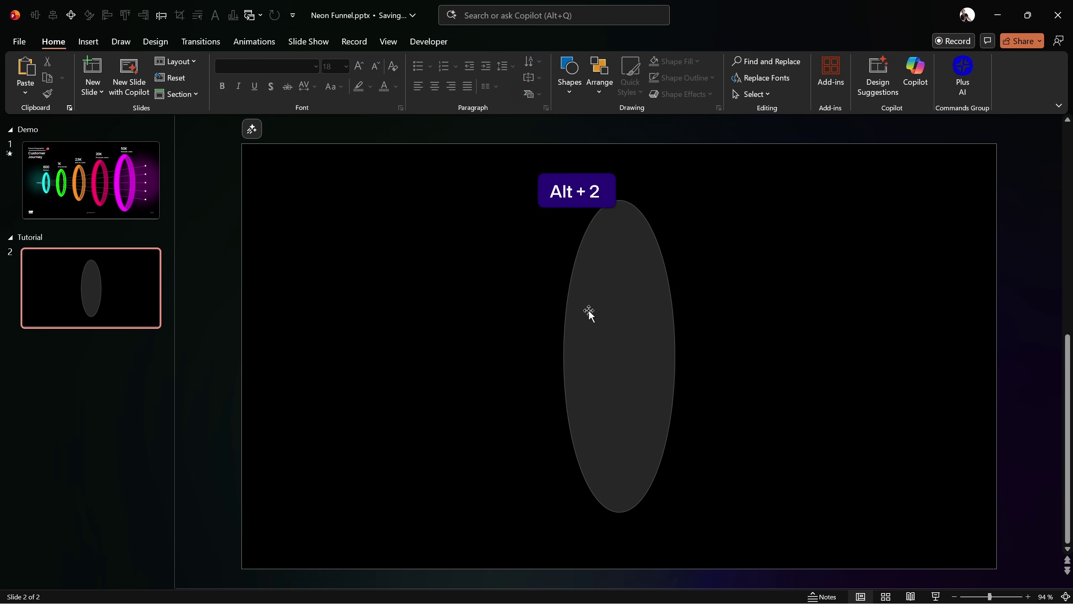
- Duplicate the ellipse level with the original and offset the copy slightly to its left, using slide 1's largest ring as the reference
click(632, 311)
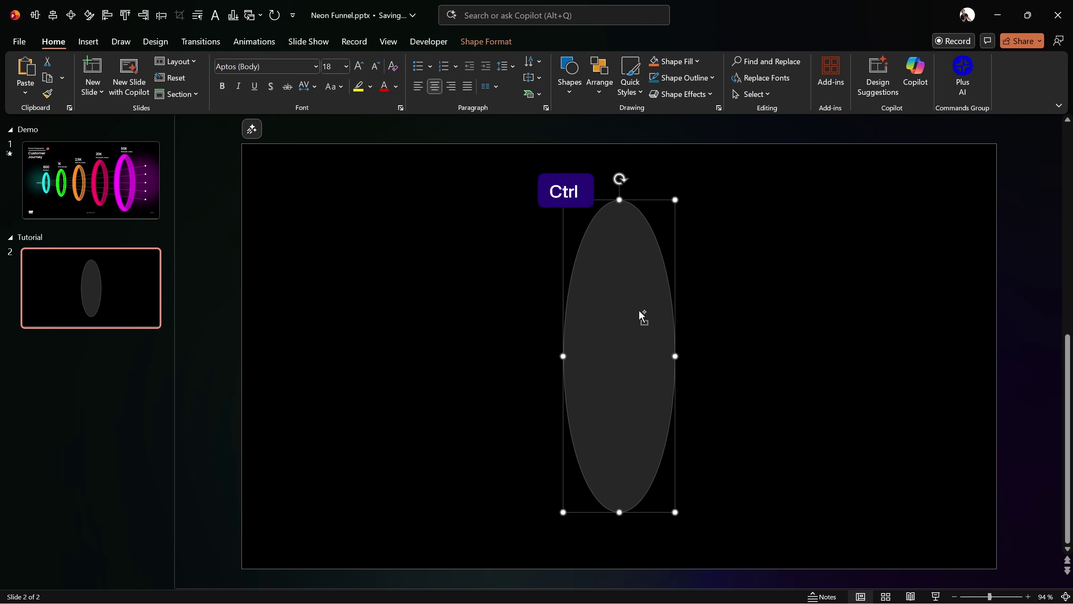
drag(645, 307, 597, 312)
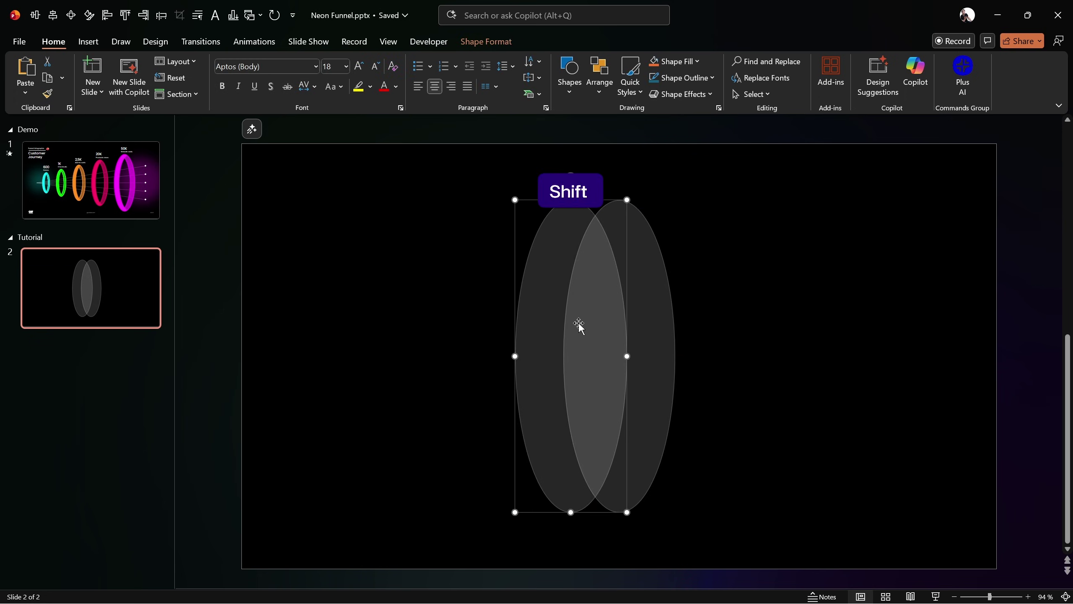
drag(580, 323, 594, 323)
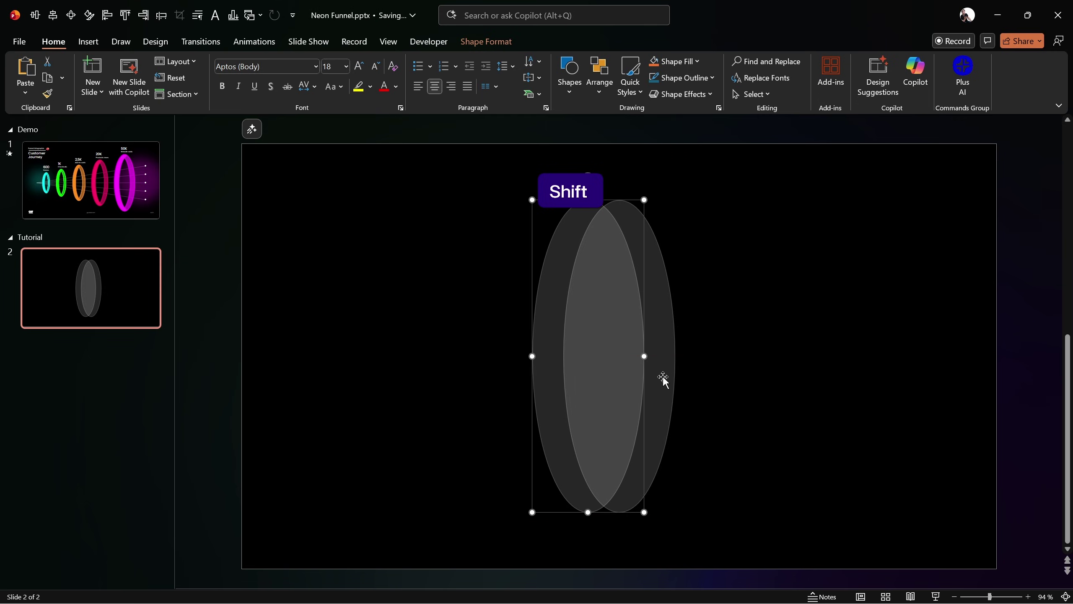
click(152, 186)
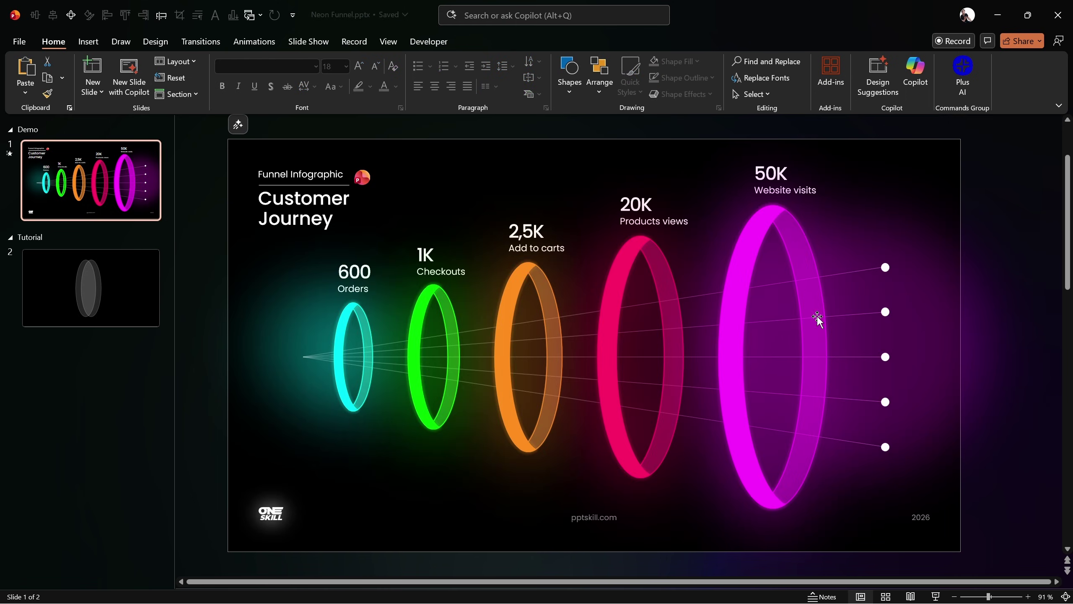
click(91, 285)
click(602, 324)
drag(602, 323, 599, 325)
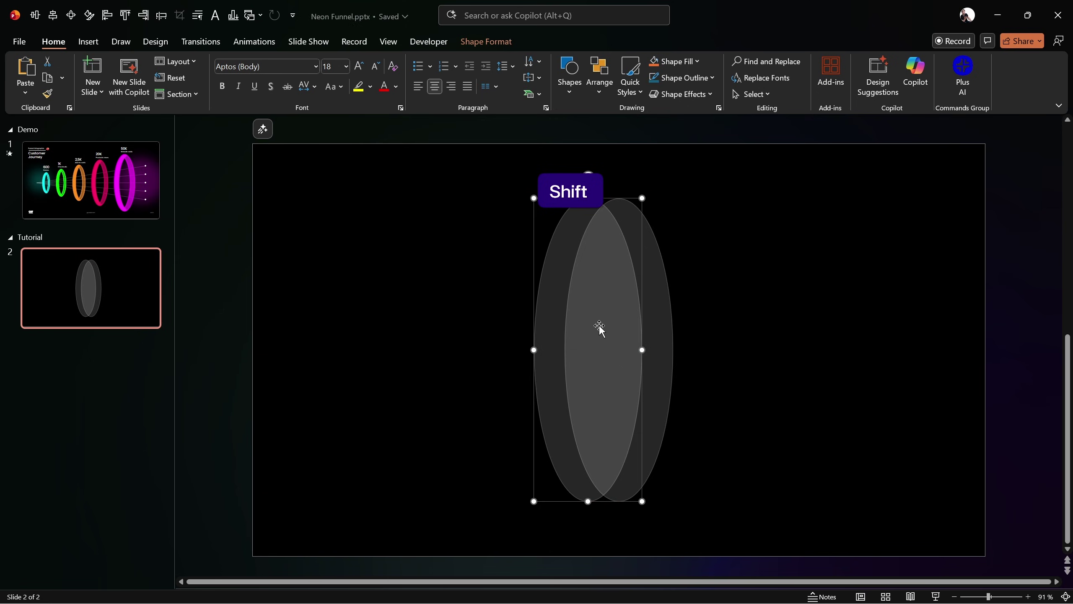
- Subtract the left ellipse from the right one and shift the remaining crescent a little to the right
click(731, 251)
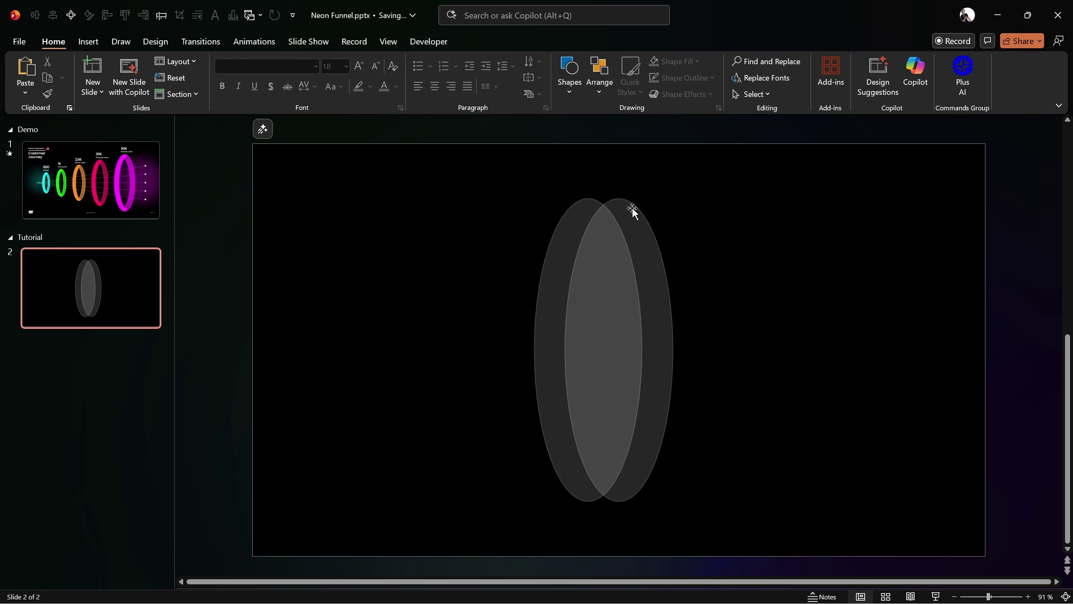
click(660, 267)
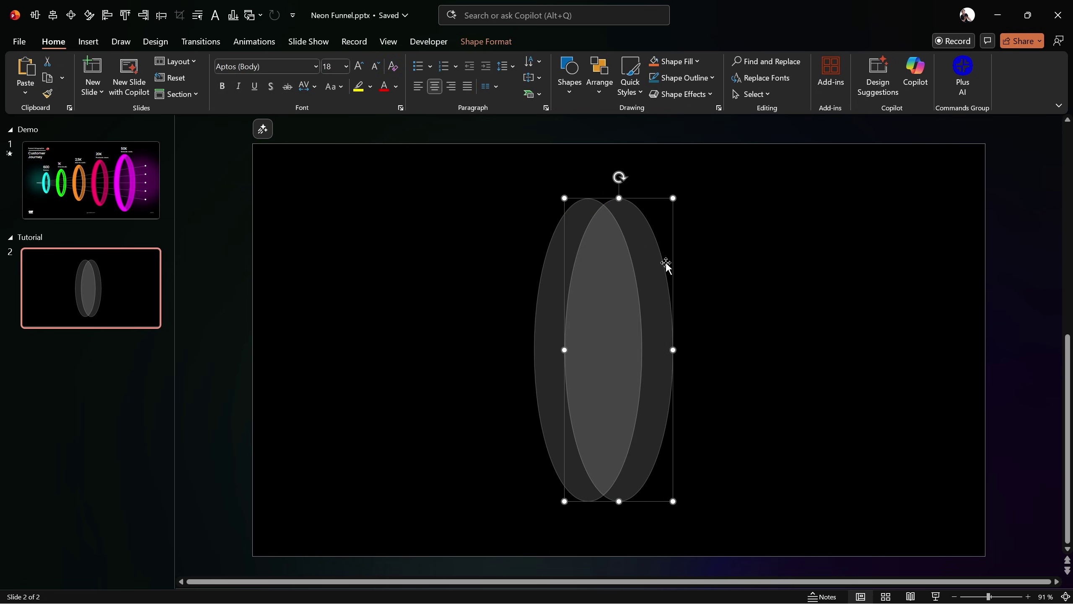
shift+click(545, 277)
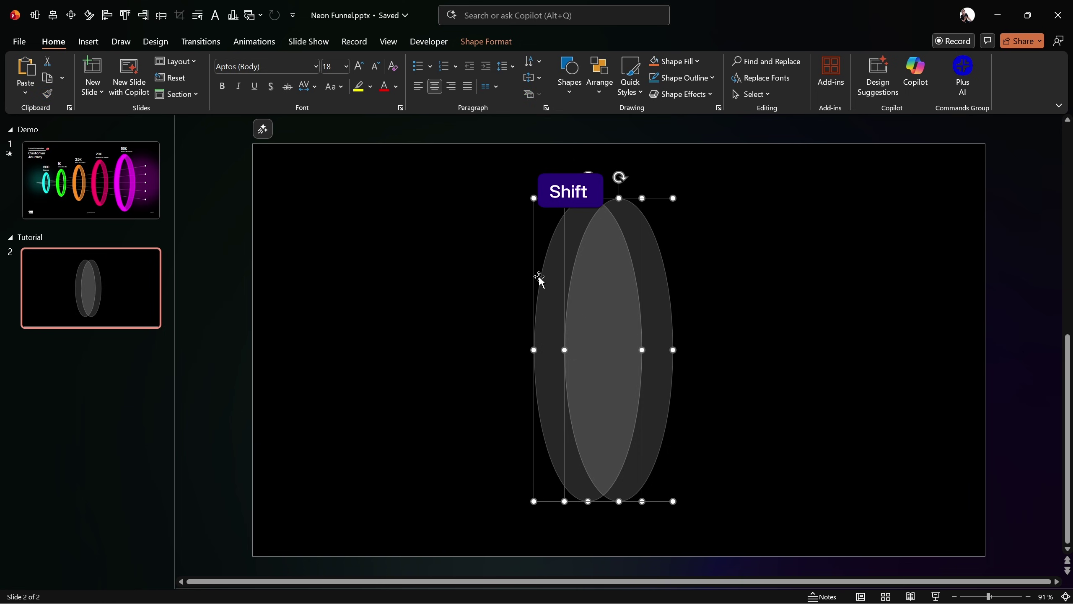
click(477, 42)
click(163, 95)
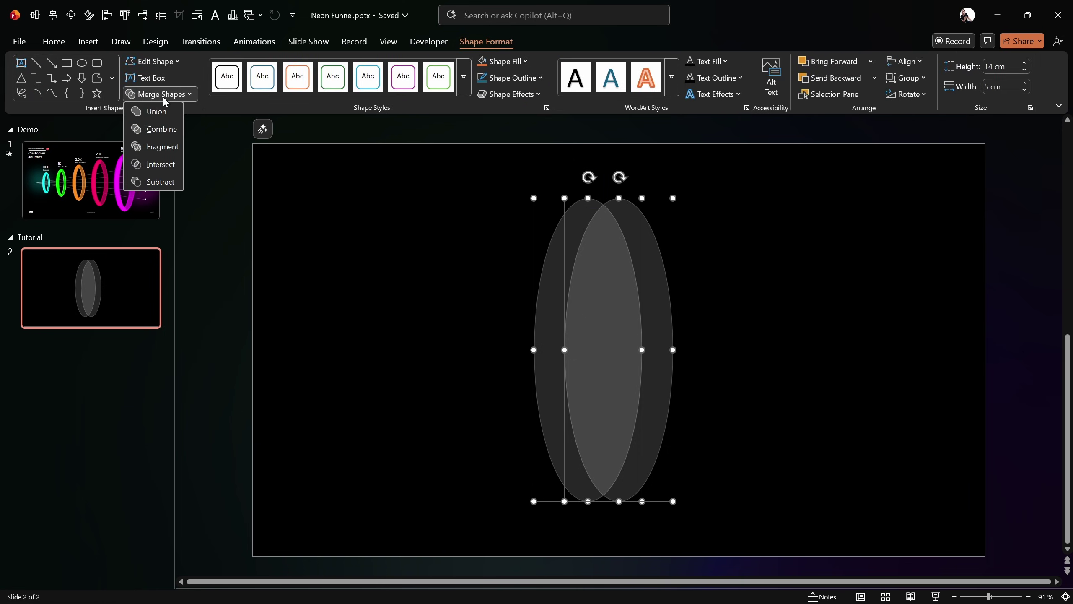
click(160, 182)
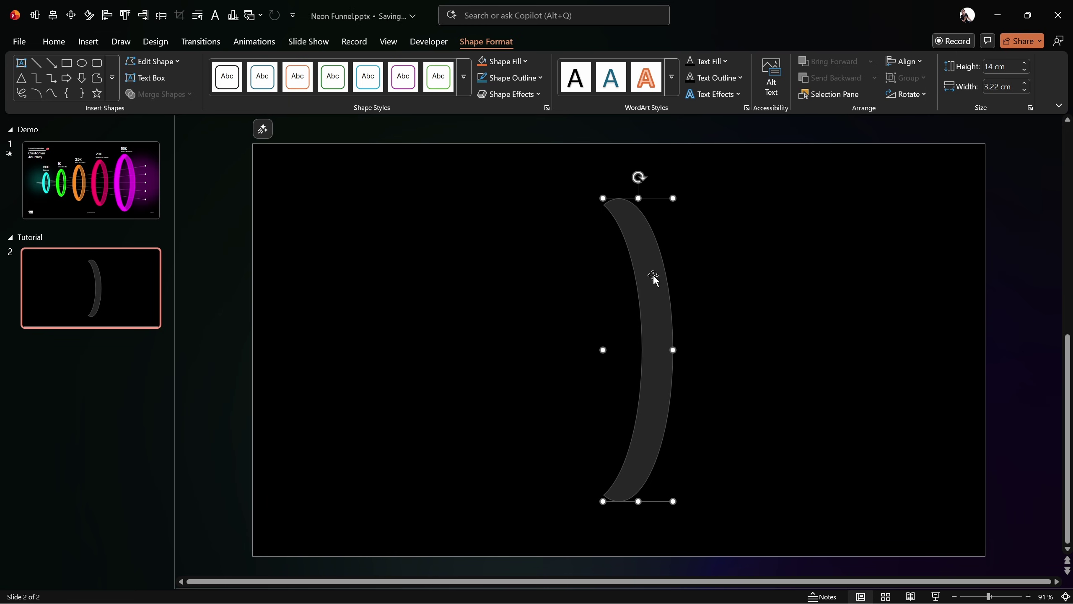
drag(652, 278, 712, 278)
click(763, 259)
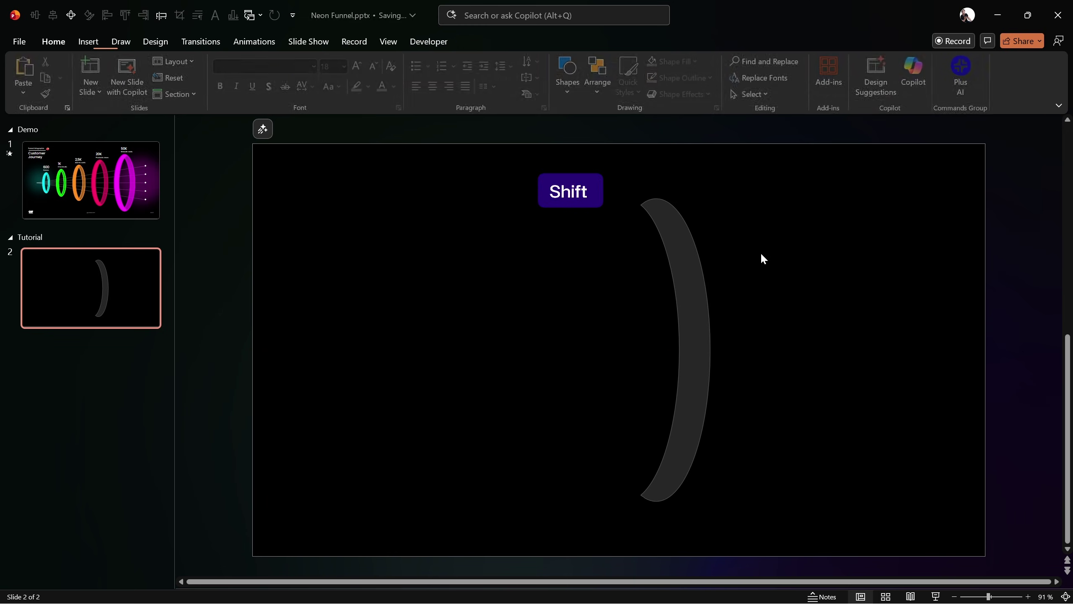
- Duplicate the crescent to its left at the same height, flip the copy horizontally and overlap the tips to form a ring
click(684, 271)
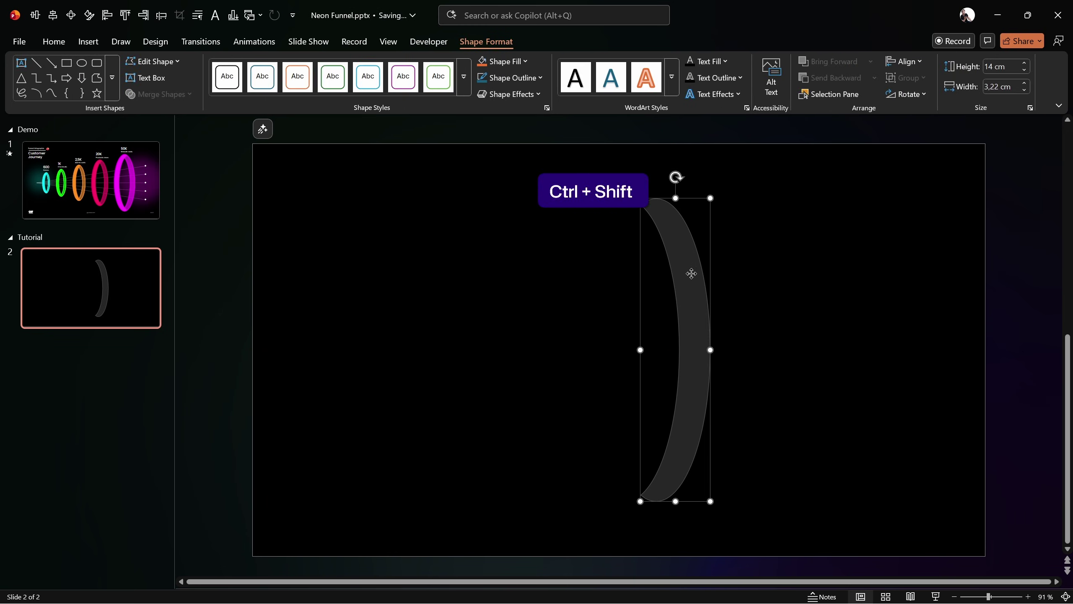
drag(692, 277, 624, 274)
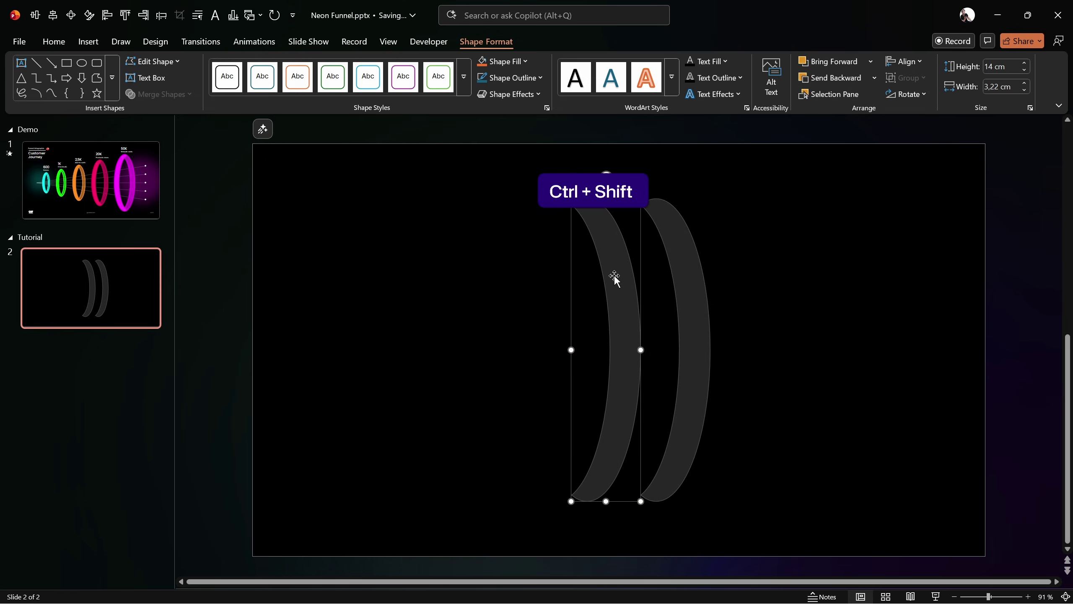
click(904, 94)
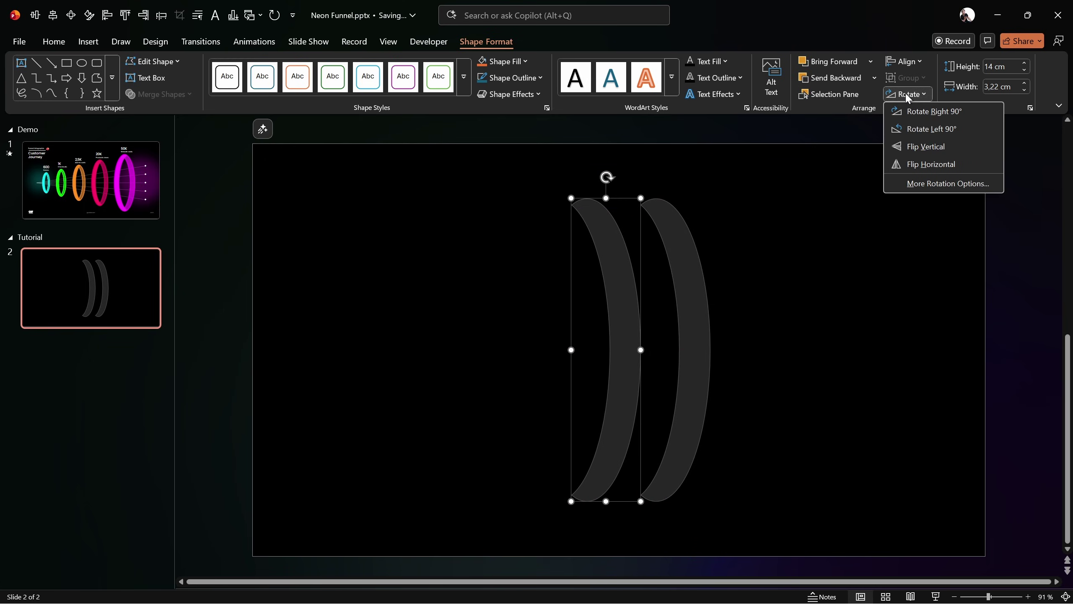
click(938, 160)
drag(608, 252, 638, 251)
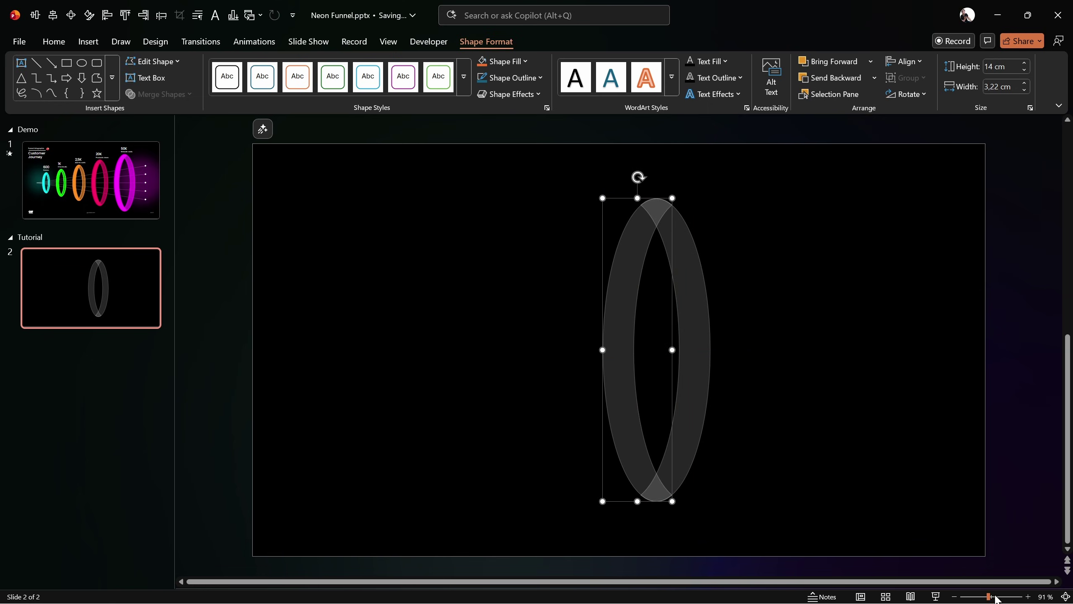
- Fine-tune the mirrored crescent's horizontal position so both crescents' outlines meet in one smooth curve at the ring's top
drag(988, 596, 1002, 596)
drag(1068, 431, 1068, 330)
mouse_move(659, 325)
mouse_down()
mouse_move(654, 314)
mouse_move(589, 311)
mouse_move(663, 321)
mouse_up()
click(740, 295)
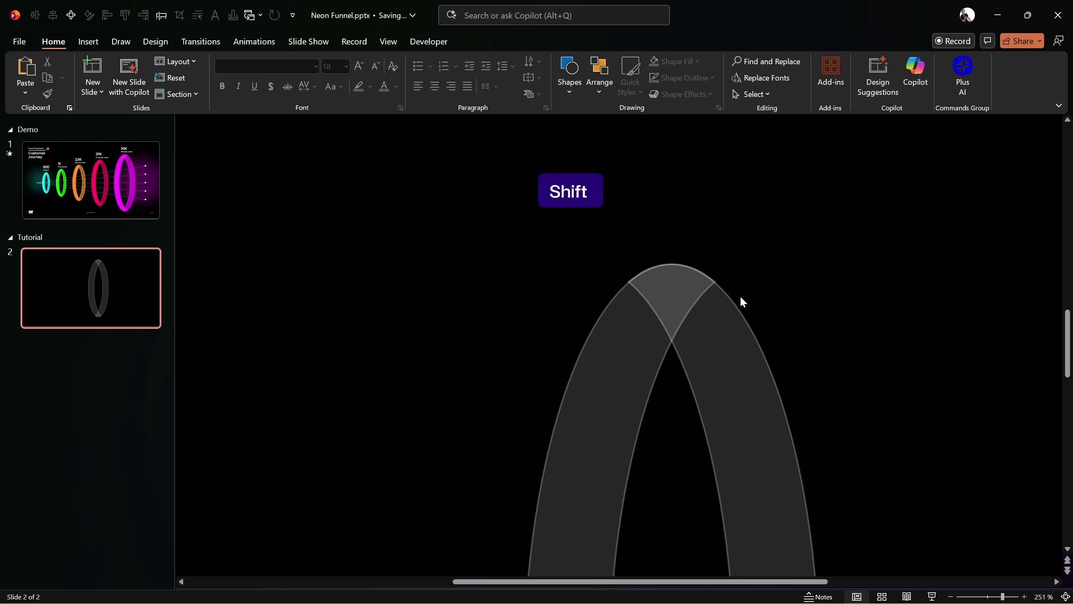
click(688, 312)
key(Left)
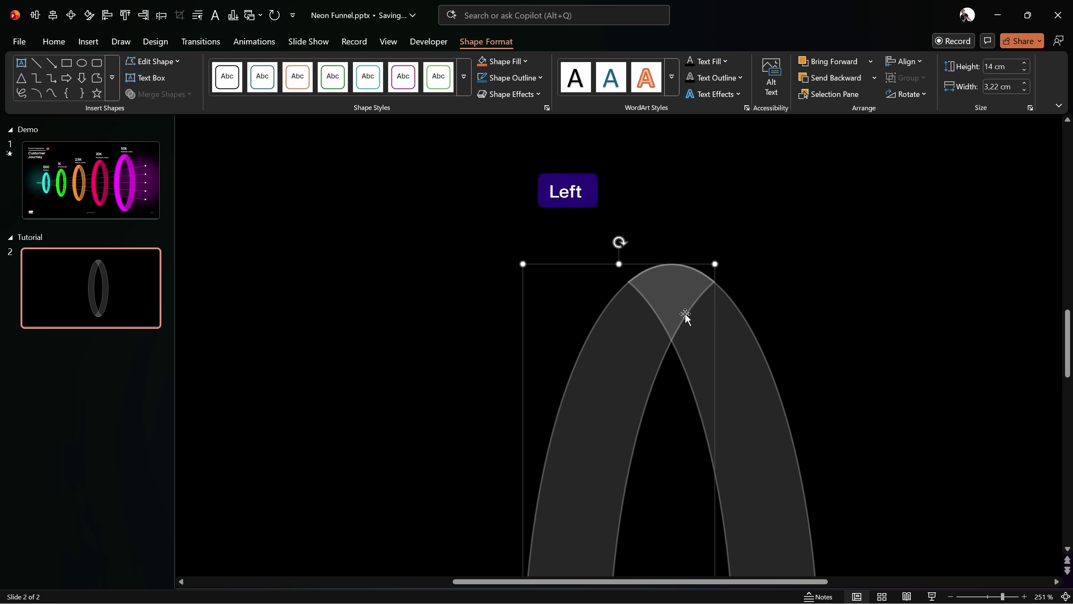
click(816, 264)
scroll(1033, 573, down, 10)
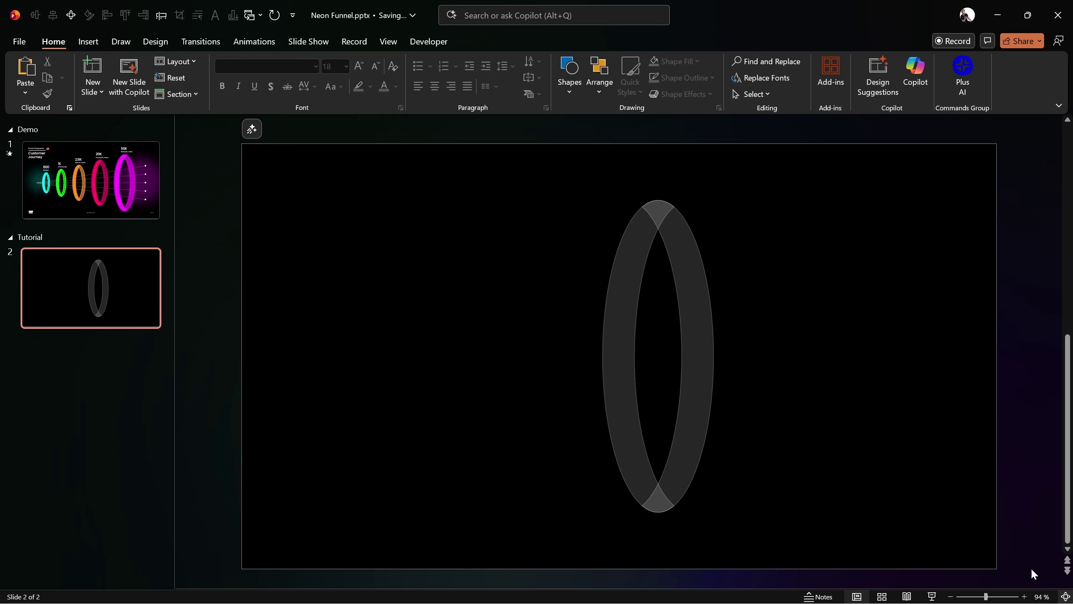
- Group the two crescents and move the ring horizontally to the right part of the slide, matching slide 1's largest ring
drag(741, 165, 557, 530)
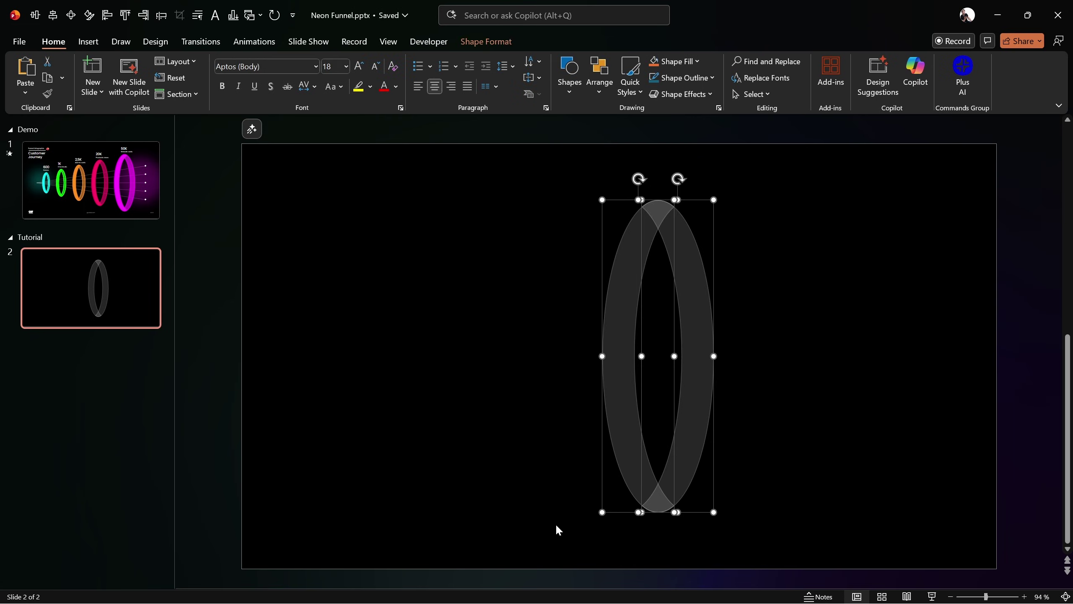
key(ctrl+g)
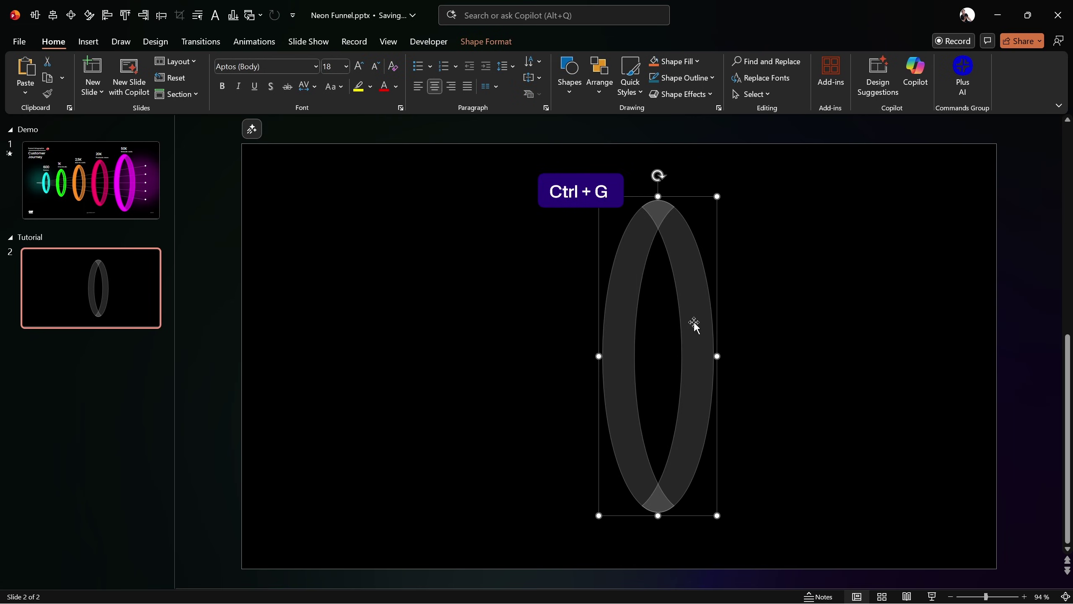
drag(692, 323, 861, 335)
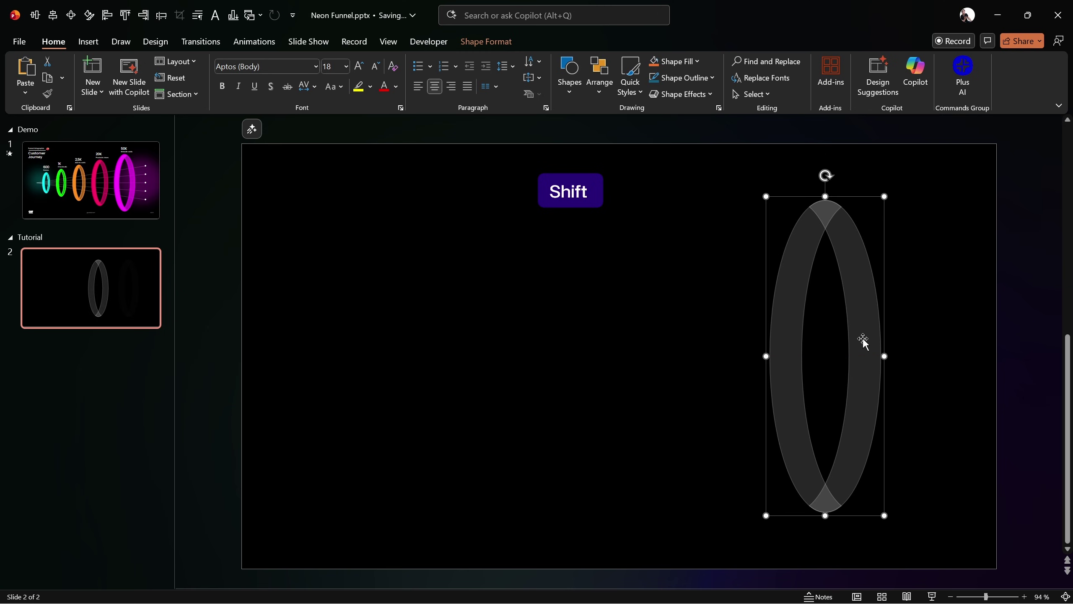
click(145, 185)
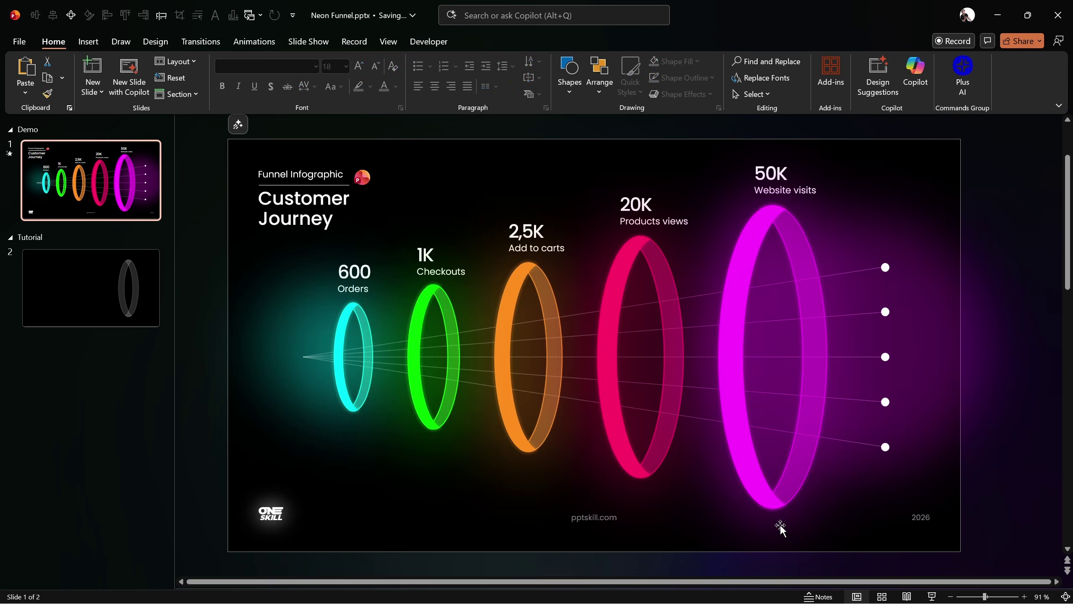
click(114, 278)
click(858, 282)
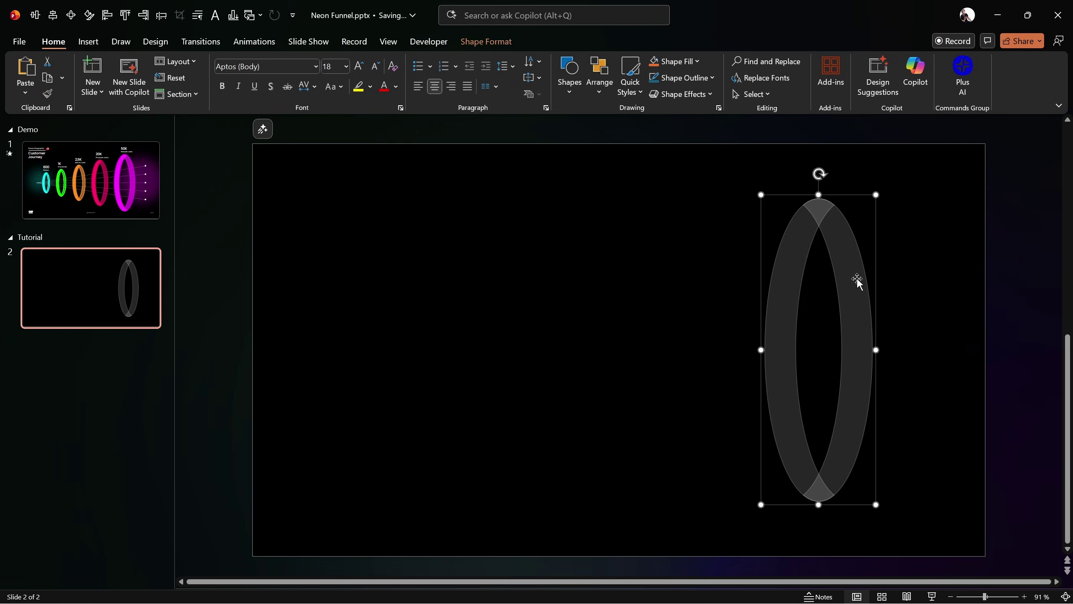
drag(858, 282, 846, 281)
click(920, 245)
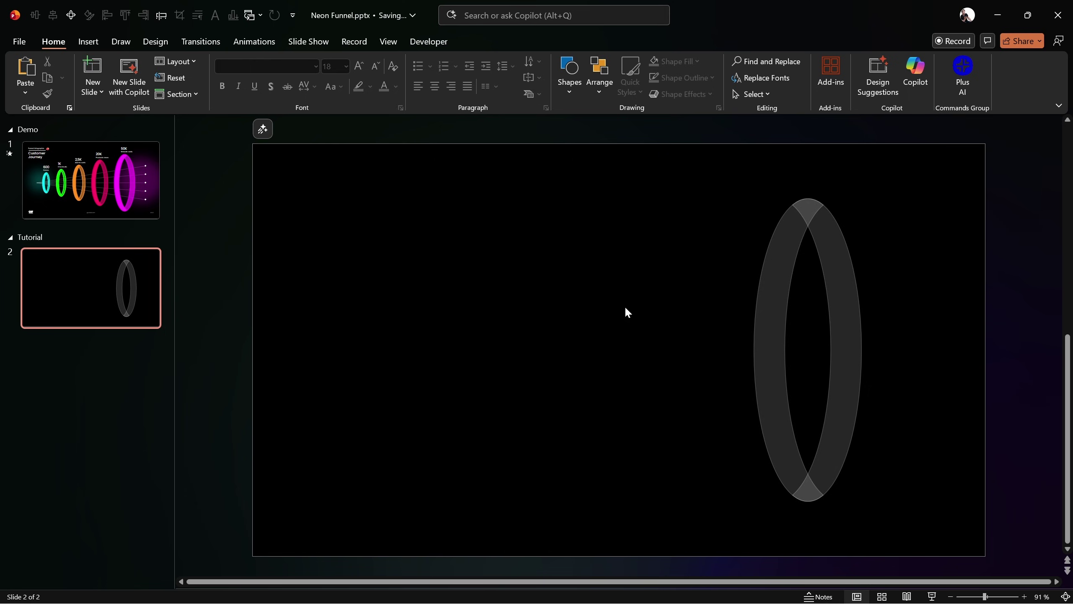
- Duplicate the ring horizontally into the left part of the slide and lock the copy's aspect ratio
click(828, 247)
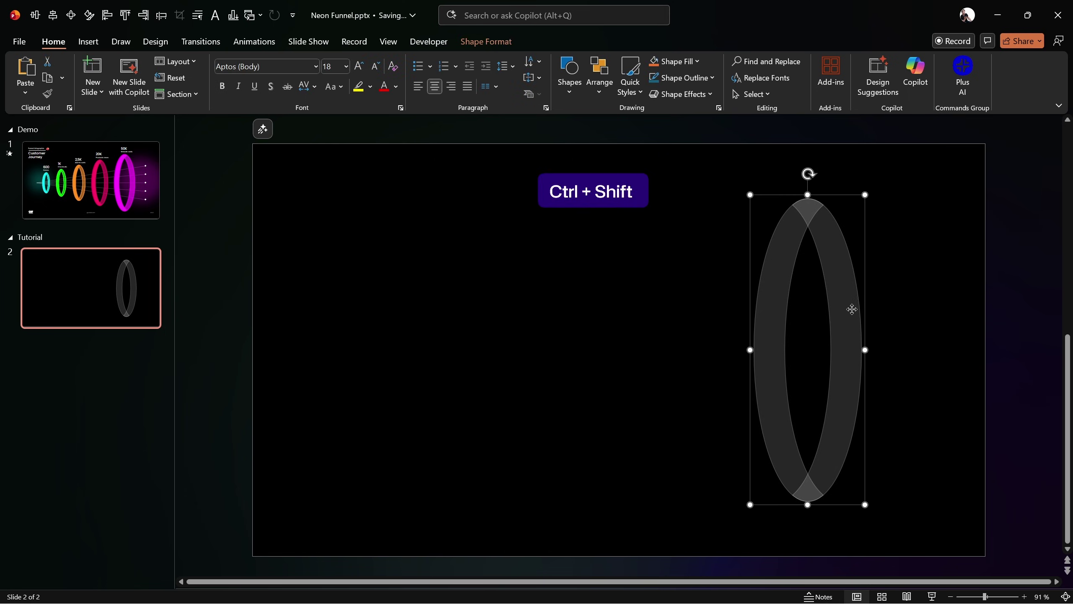
drag(854, 313, 470, 319)
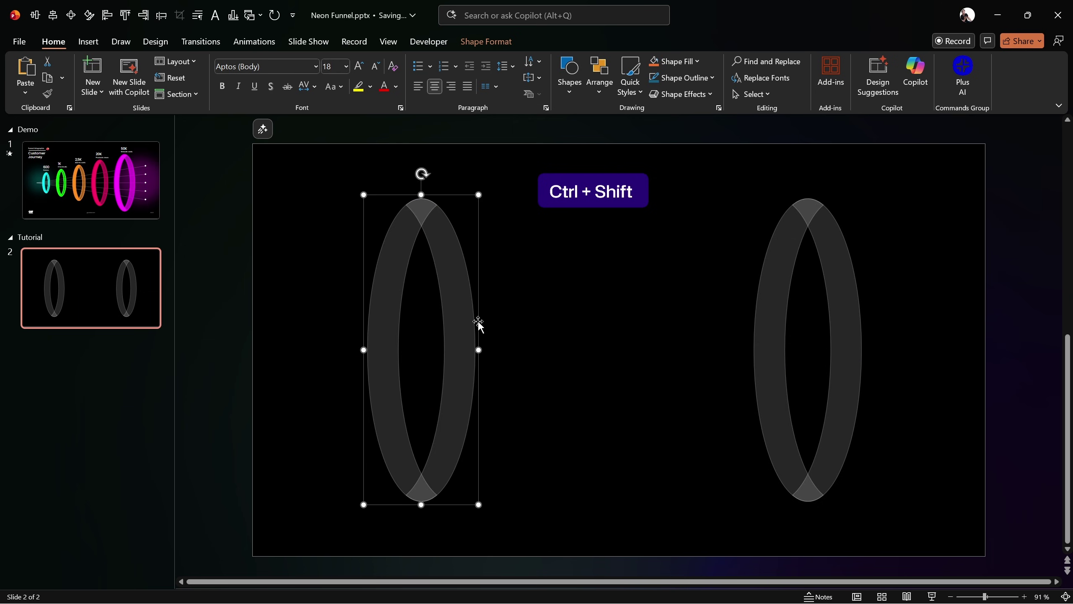
click(478, 41)
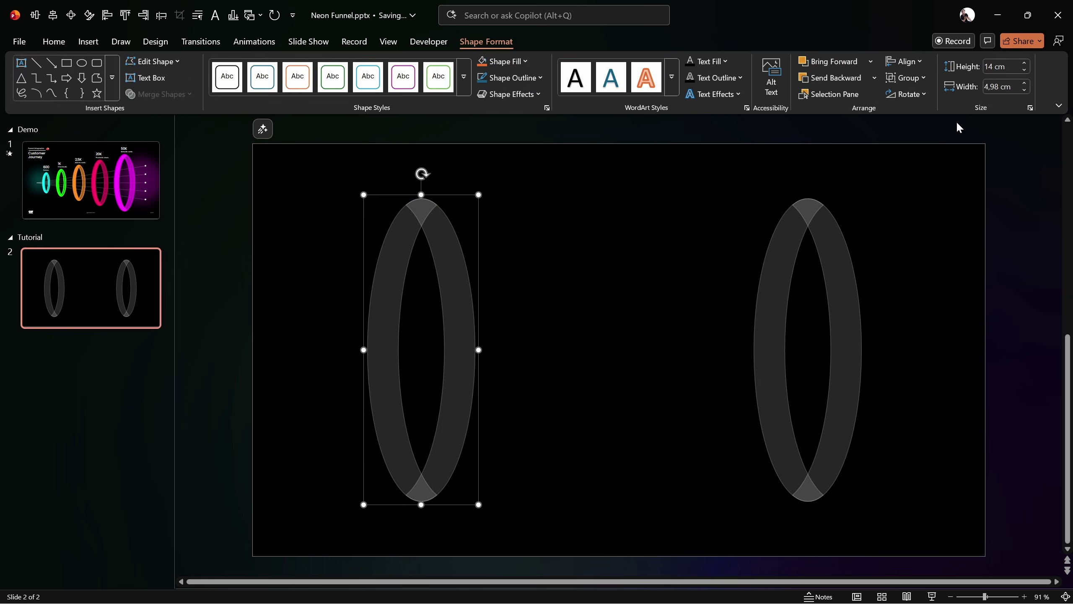
click(1031, 108)
drag(800, 187, 597, 192)
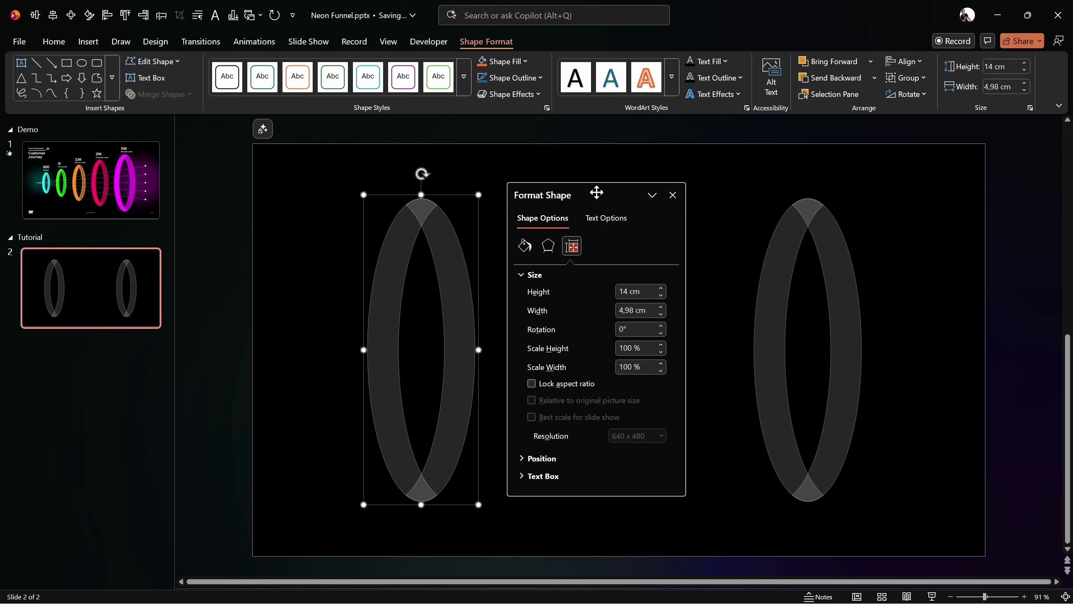
click(532, 385)
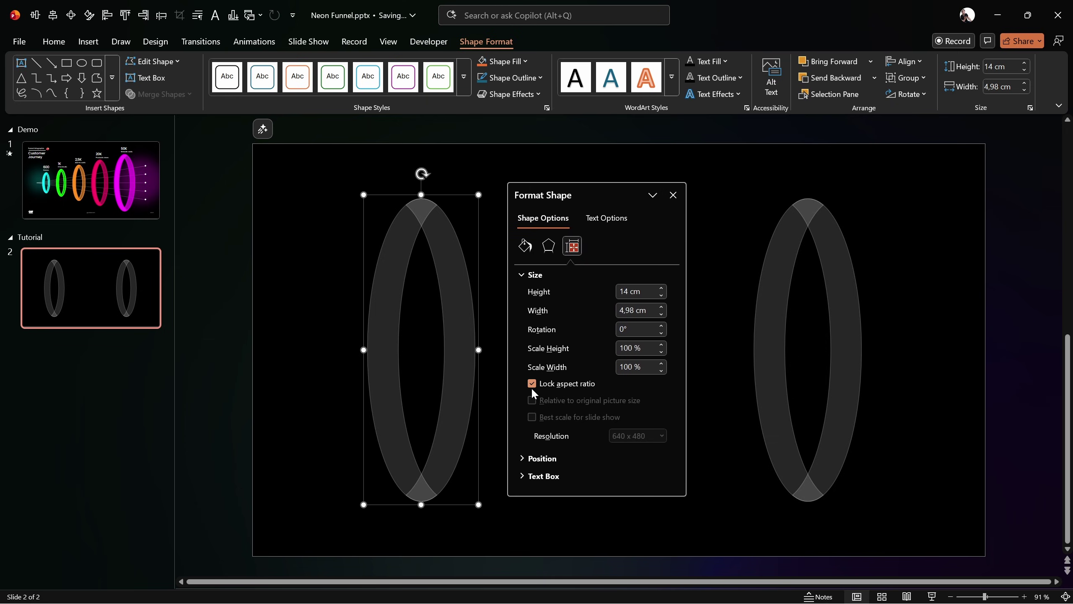
- Set the left ring's height to 5 cm and align it to the slide's vertical middle
click(643, 291)
key(ctrl+a)
text(5)
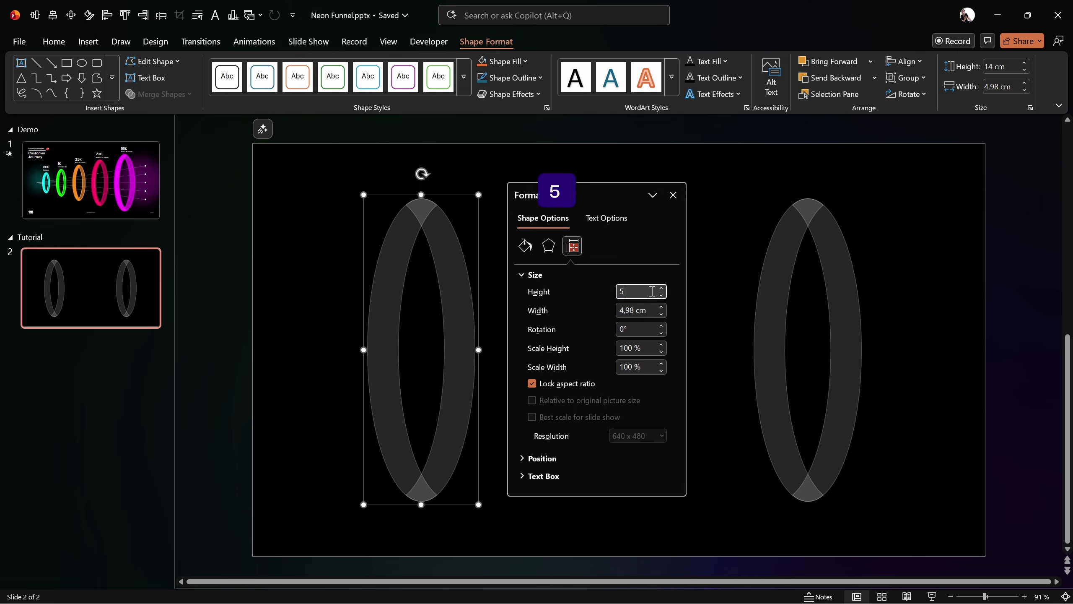
key(Tab)
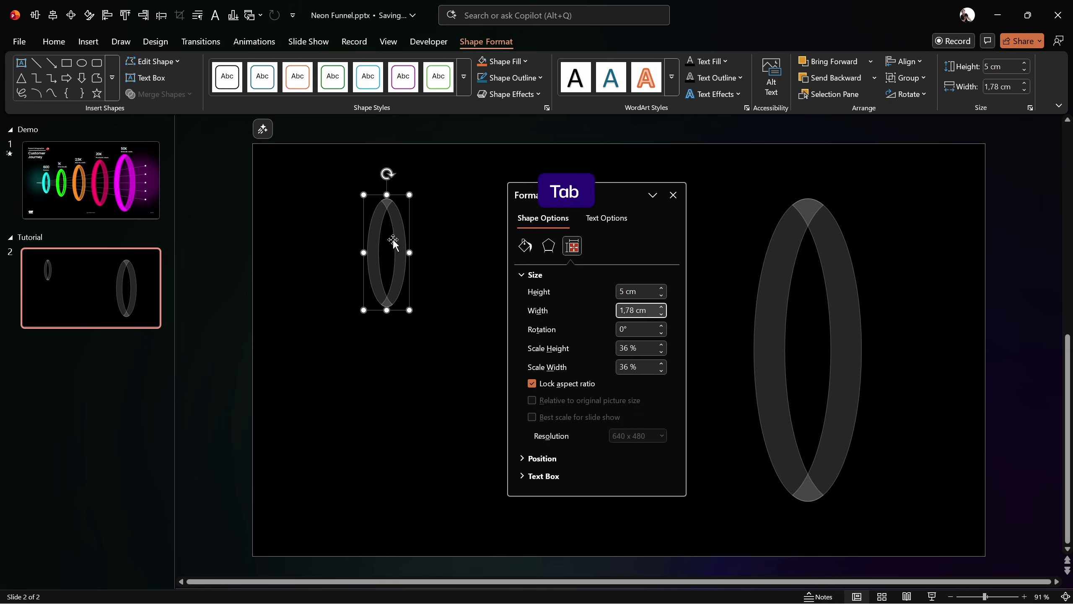
click(673, 195)
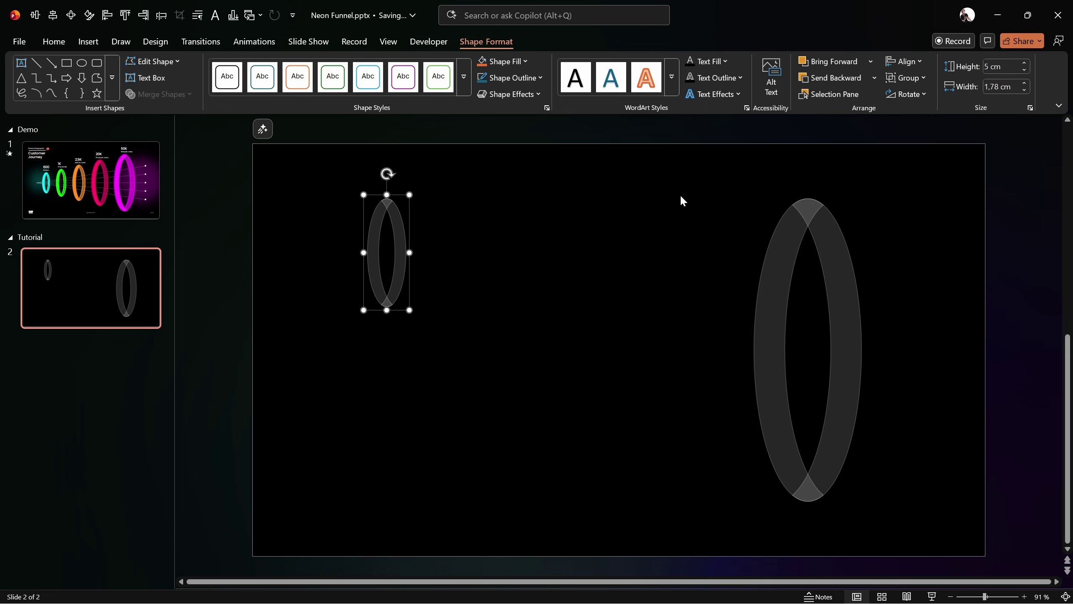
key(alt+2)
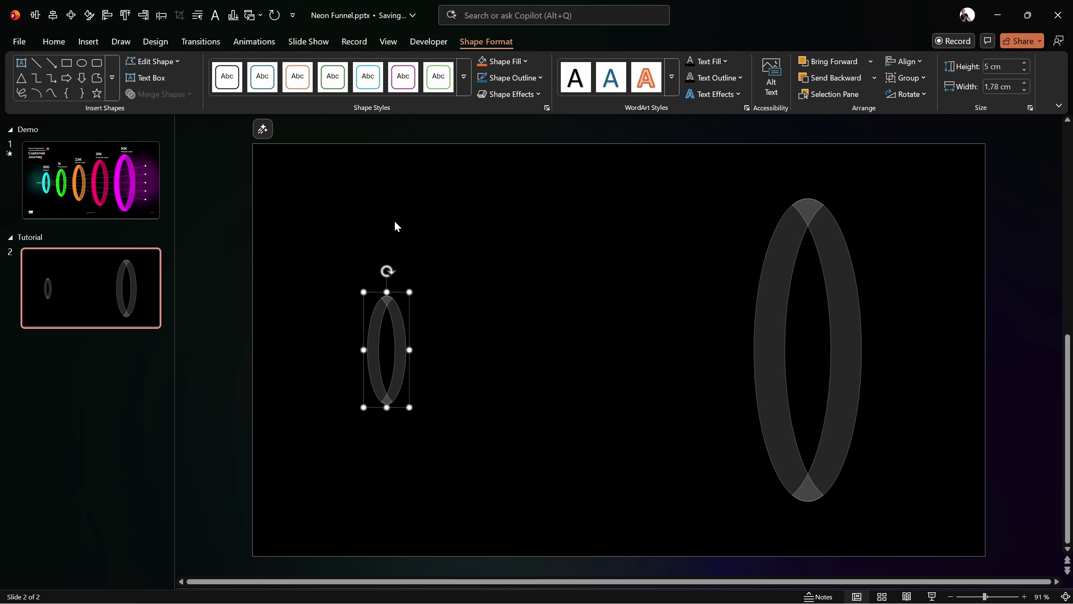
- Move the small ring slightly to the right along its horizontal axis and deselect it
click(496, 287)
mouse_move(405, 339)
mouse_down()
mouse_move(416, 334)
mouse_move(407, 335)
mouse_up()
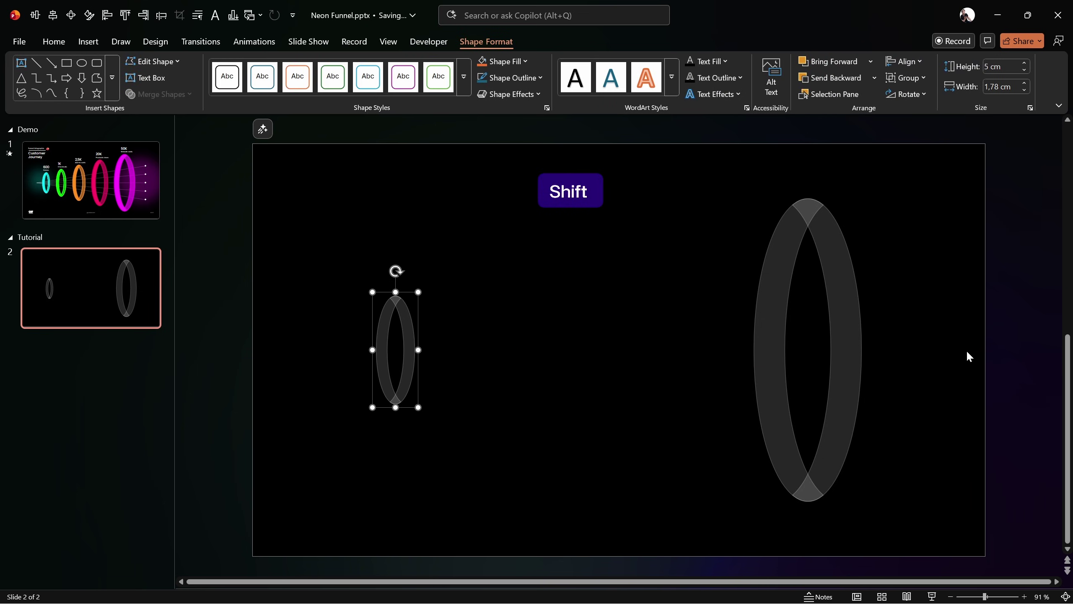
click(609, 325)
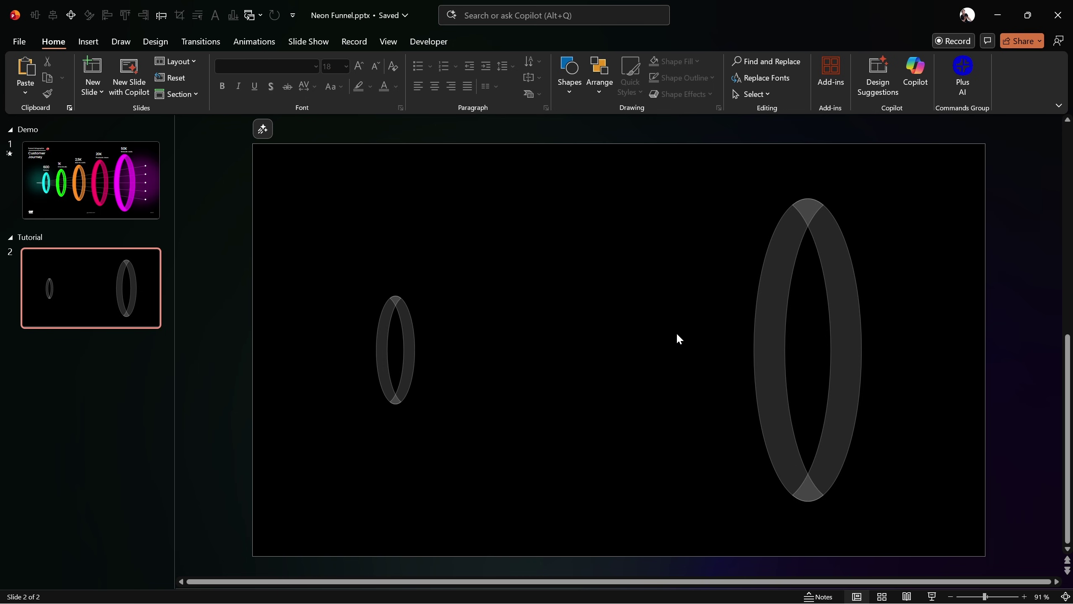
- Draw two straight guide lines joining the tops and the bottoms of the small and large rings
click(88, 41)
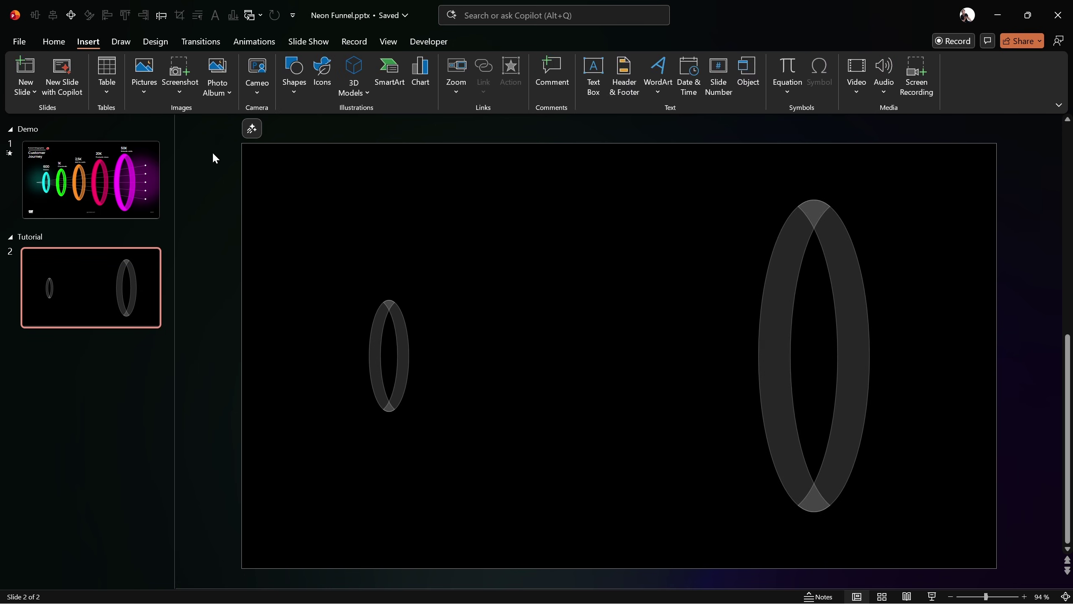
click(296, 89)
click(322, 127)
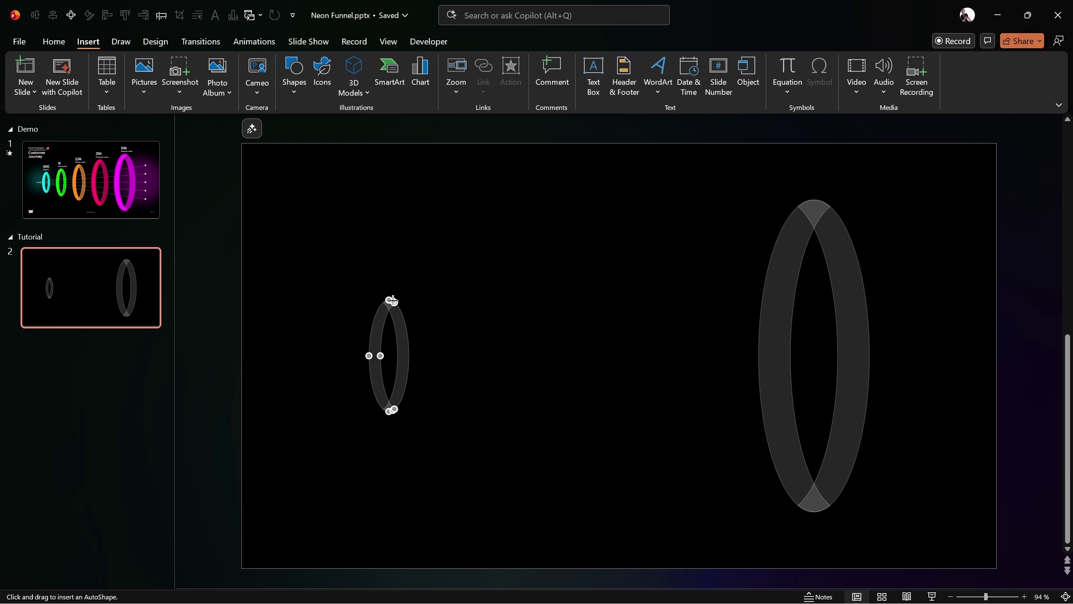
mouse_move(400, 298)
mouse_down()
mouse_move(768, 233)
mouse_move(814, 200)
mouse_up()
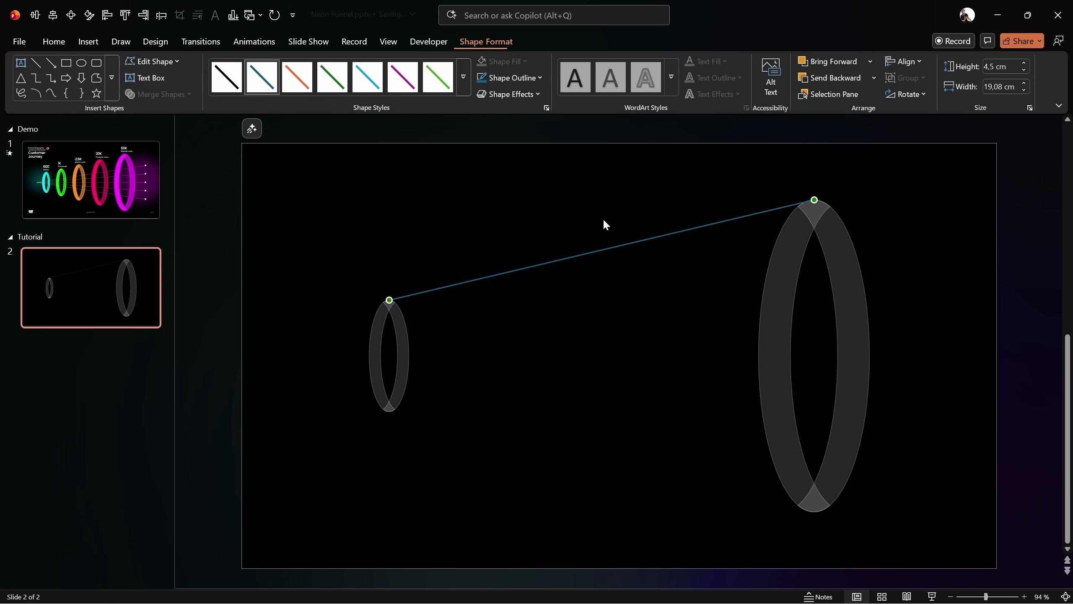
click(41, 64)
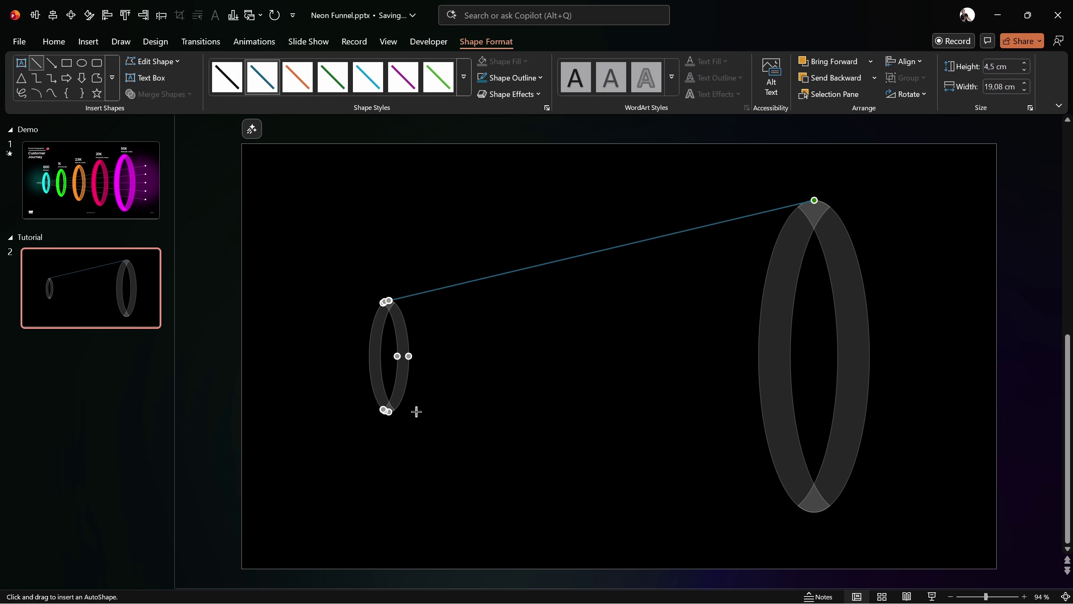
drag(389, 411, 813, 511)
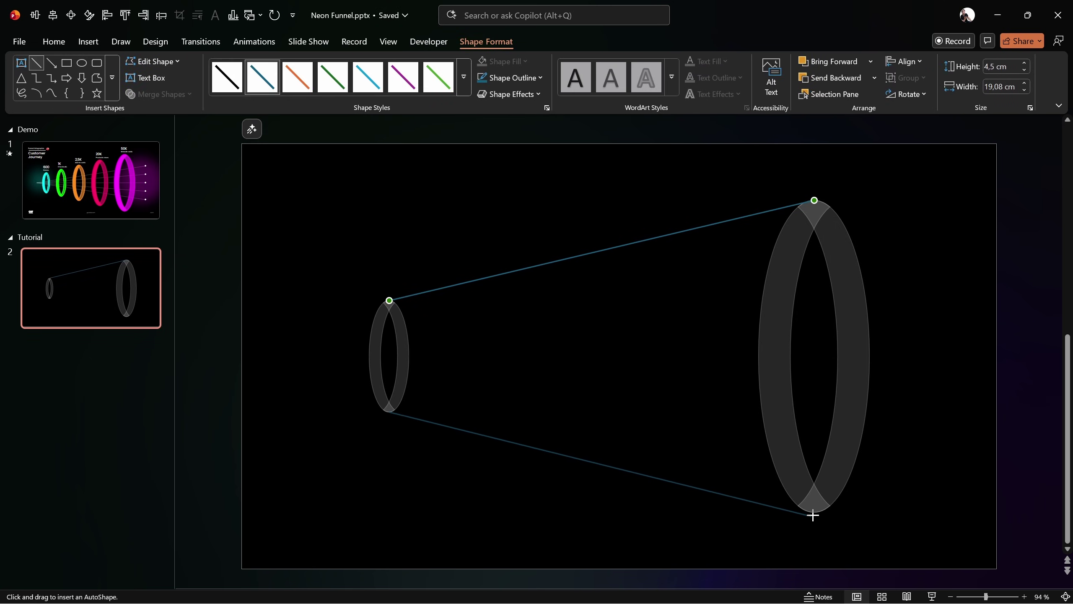
click(692, 383)
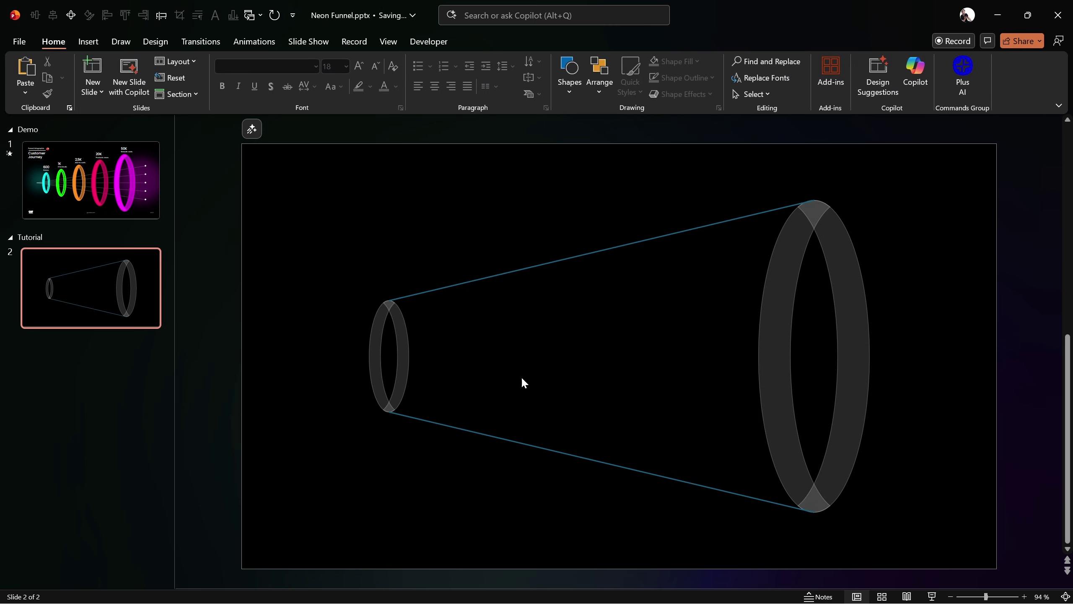
- Duplicate the large ring to its left and scale the copy proportionally about its centre to about 11 cm high, fitting between the guide lines
click(850, 298)
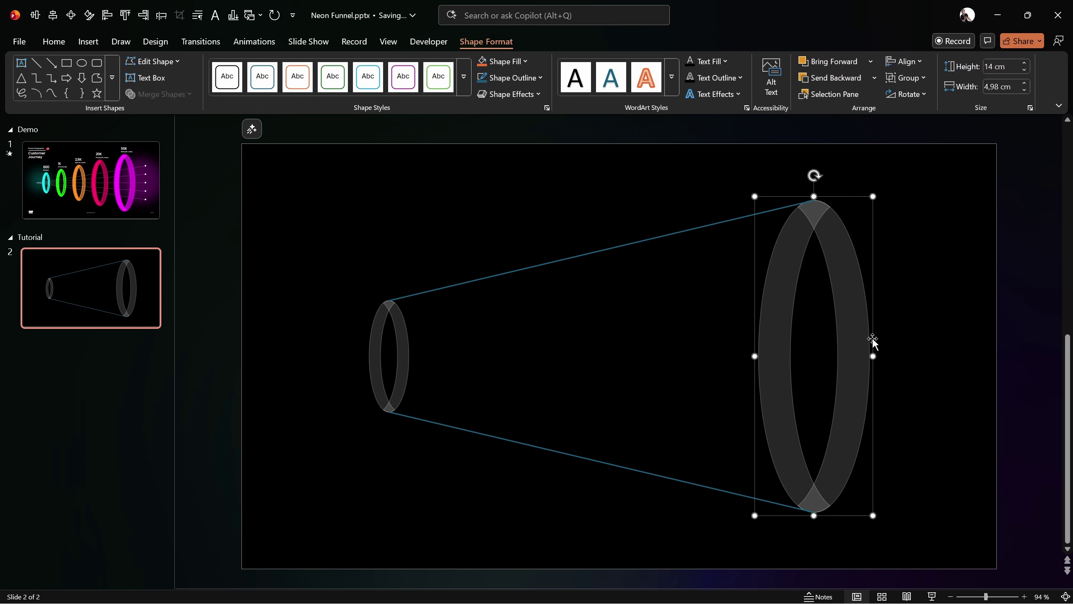
drag(860, 325, 723, 318)
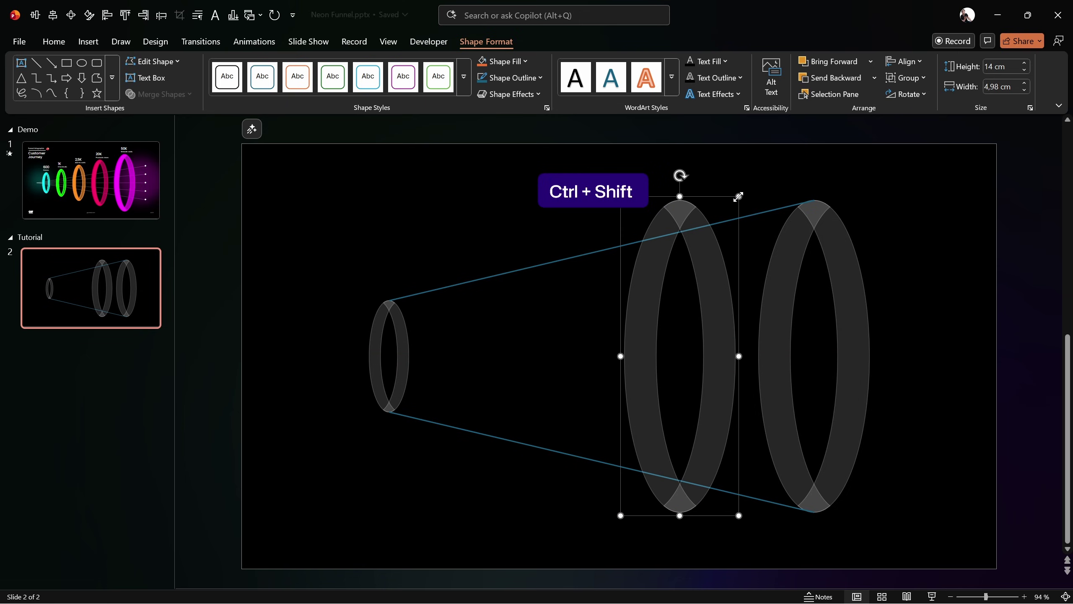
drag(738, 196, 724, 245)
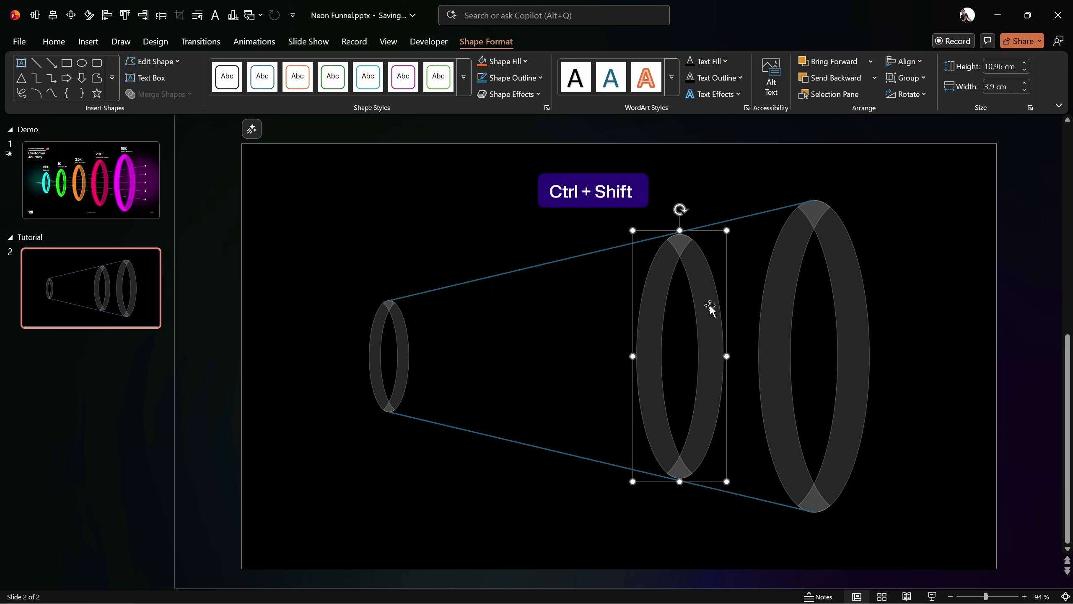
- Add two more ring copies further left, scaled proportionally about their centres to about 8.5 cm and 6.6 cm high to fit the guide lines
drag(710, 305, 602, 305)
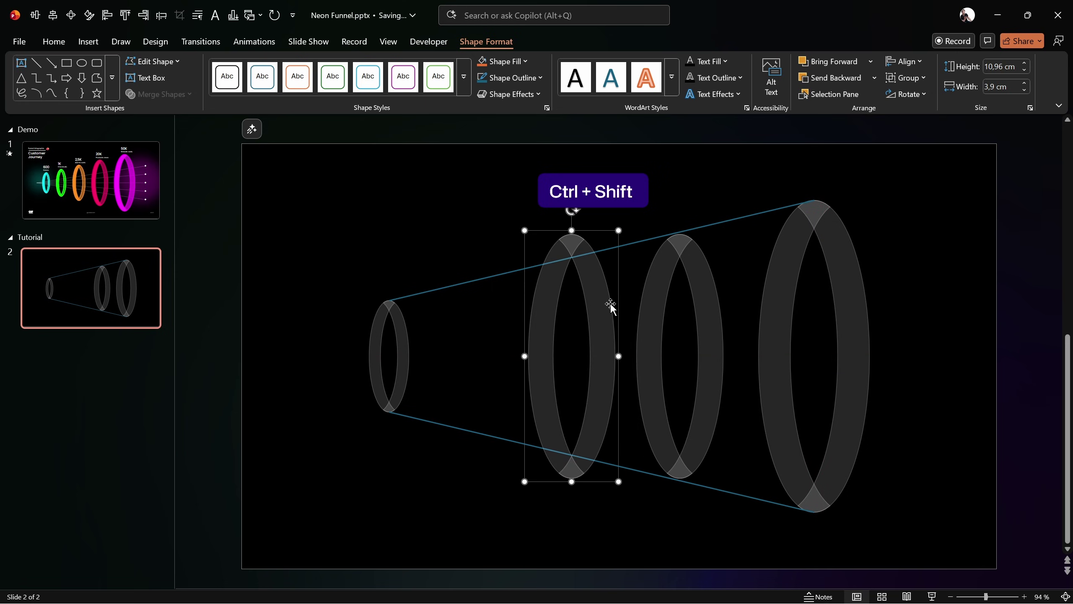
drag(620, 232, 607, 261)
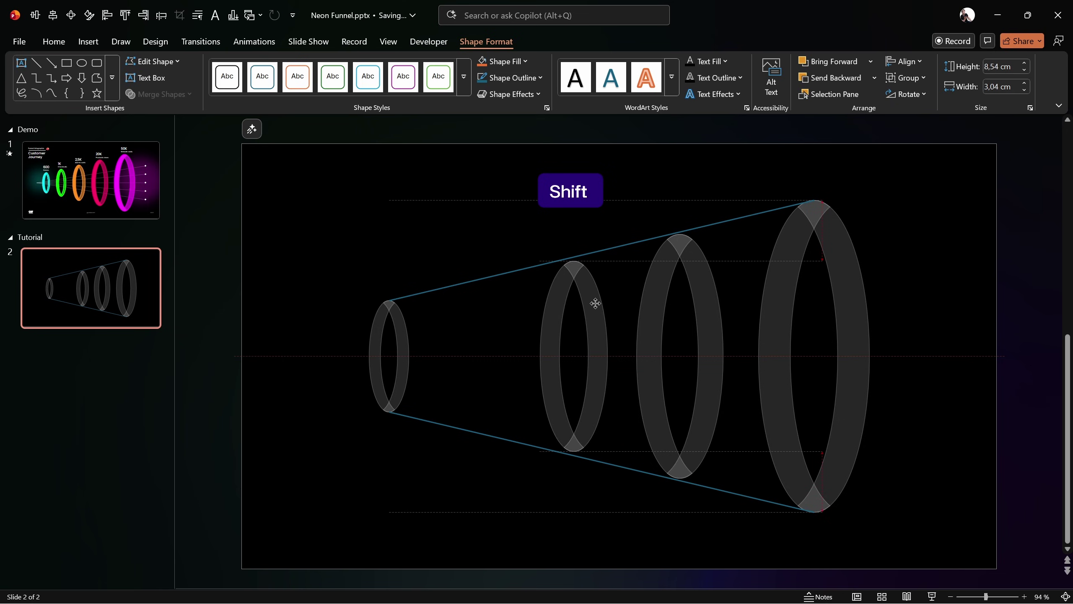
drag(591, 318, 498, 318)
drag(515, 260, 485, 313)
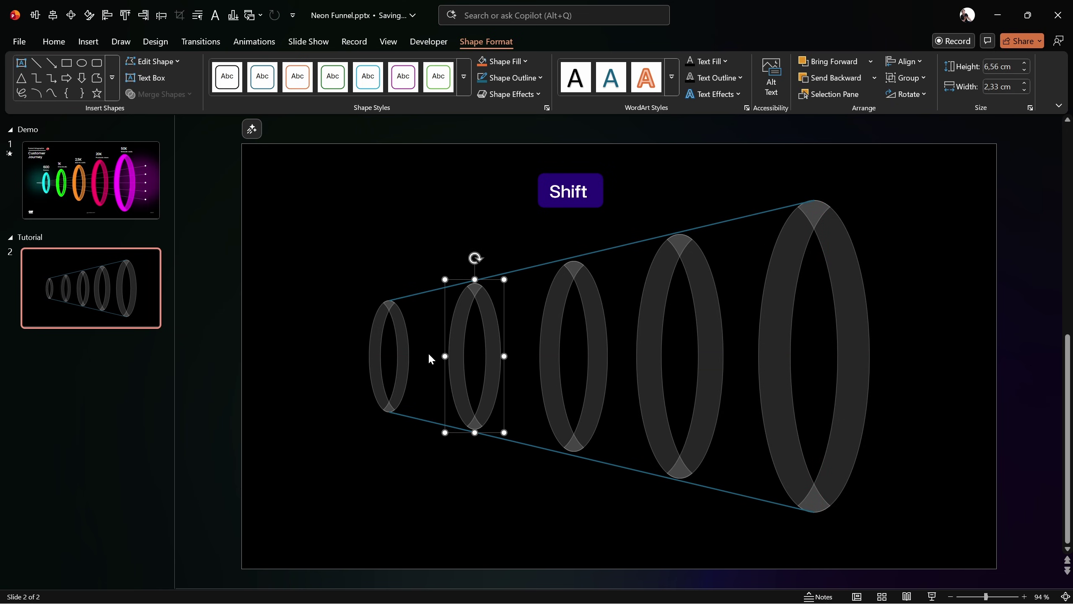
- Select all five rings and distribute them horizontally so the gaps between them are equal
click(400, 334)
shift+click(498, 328)
shift+click(593, 313)
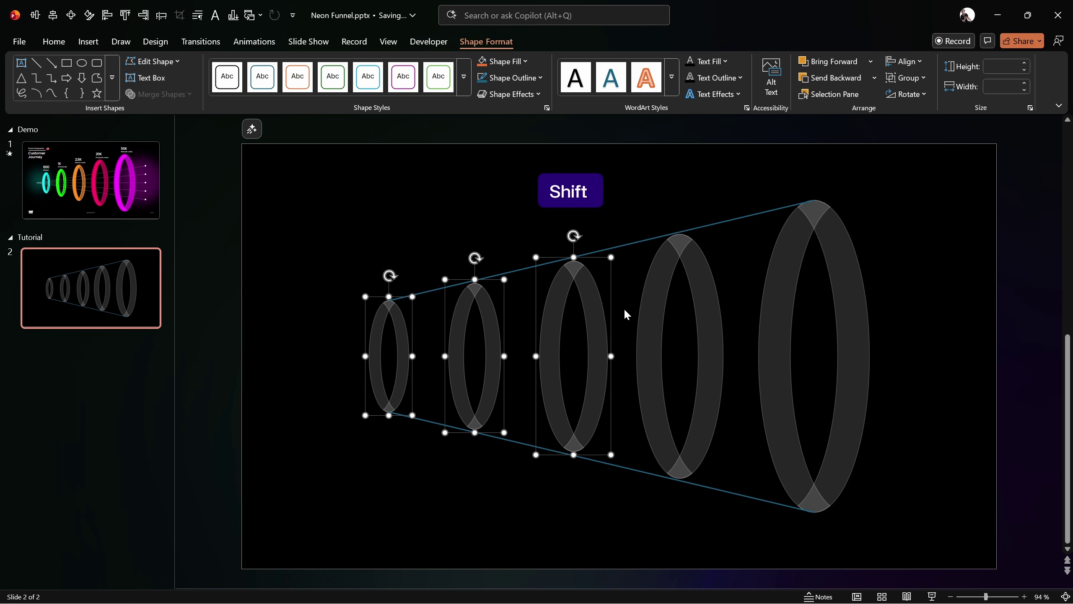
shift+click(699, 287)
shift+click(798, 256)
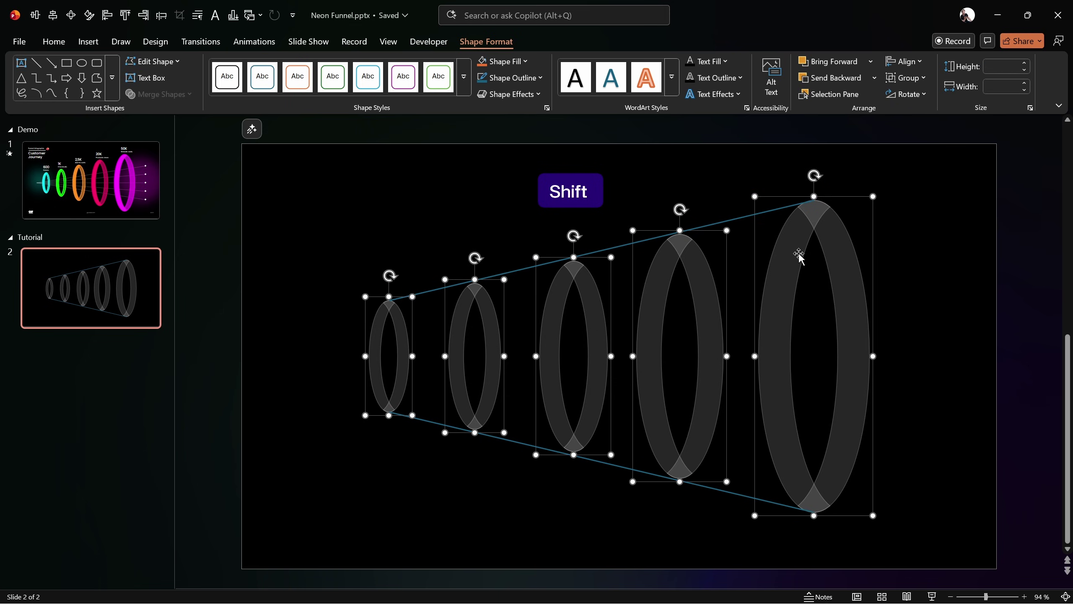
click(922, 61)
click(945, 191)
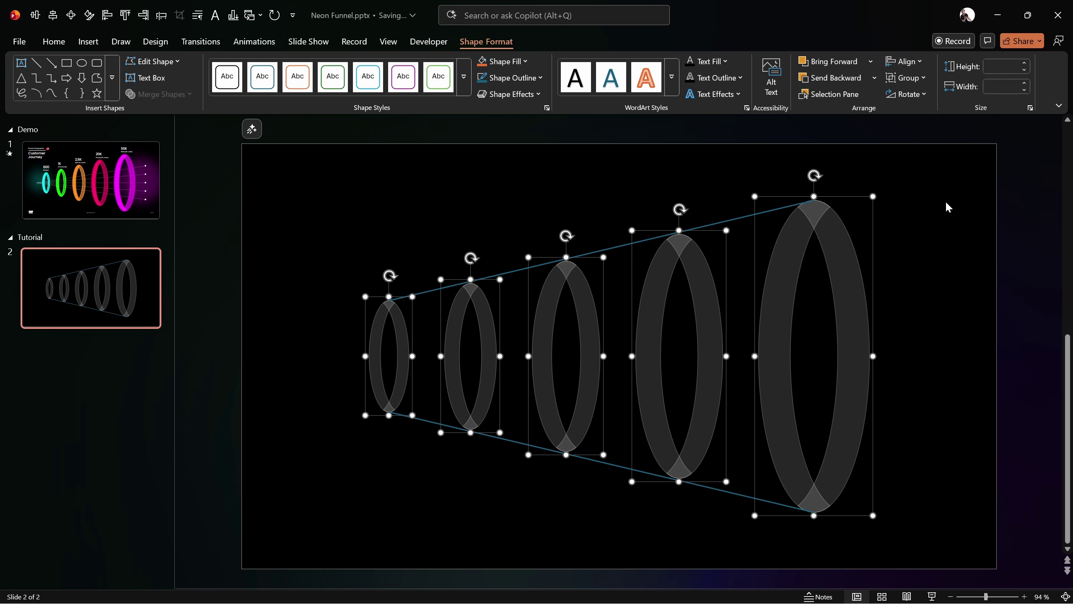
click(942, 209)
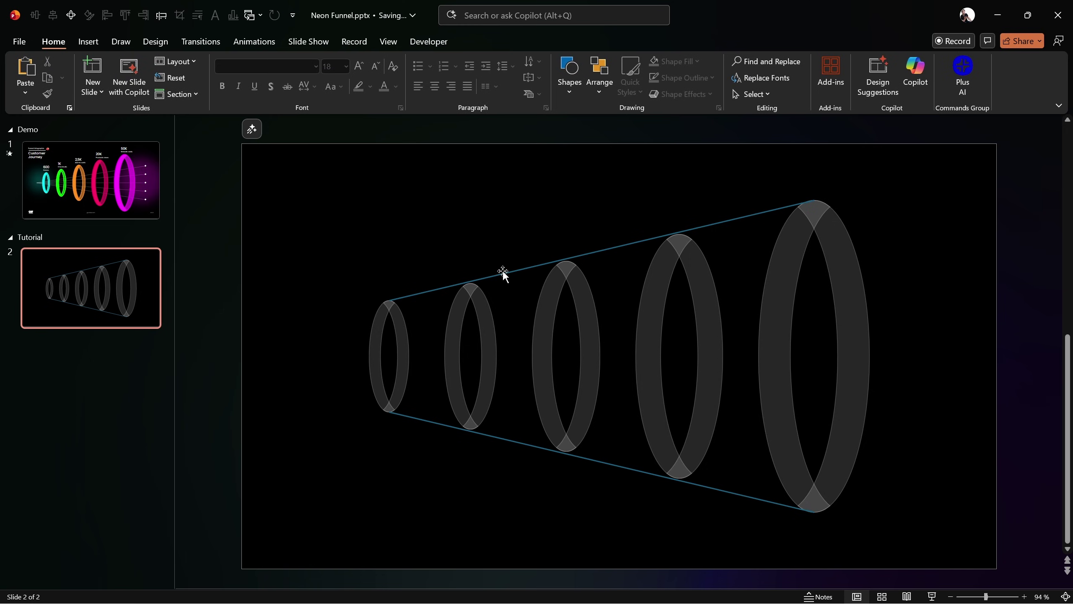
- Delete the upper and lower guide lines that connect the rings
click(535, 271)
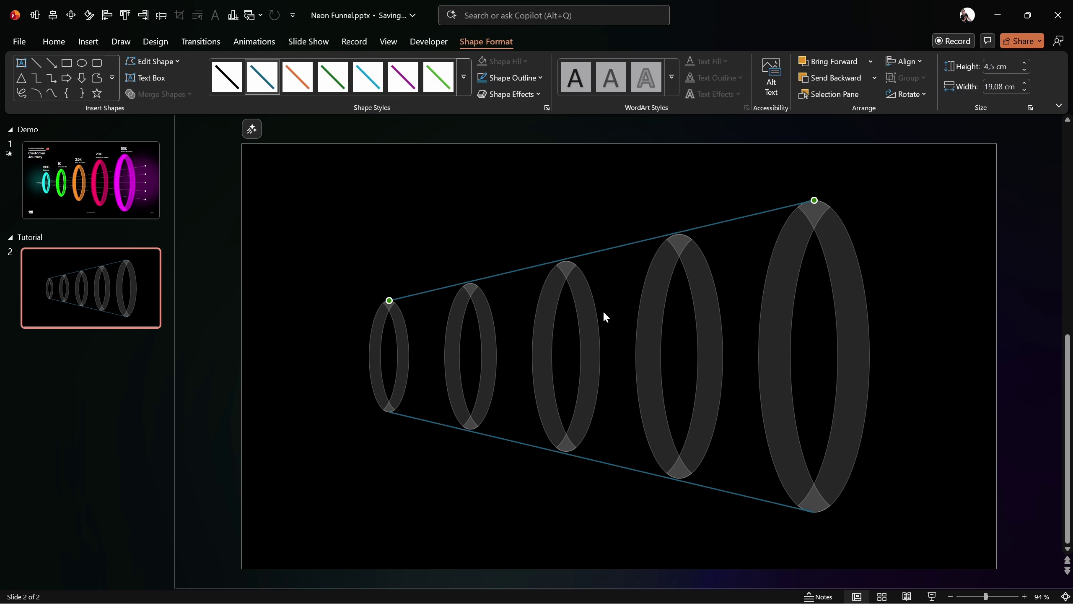
key(BackSpace)
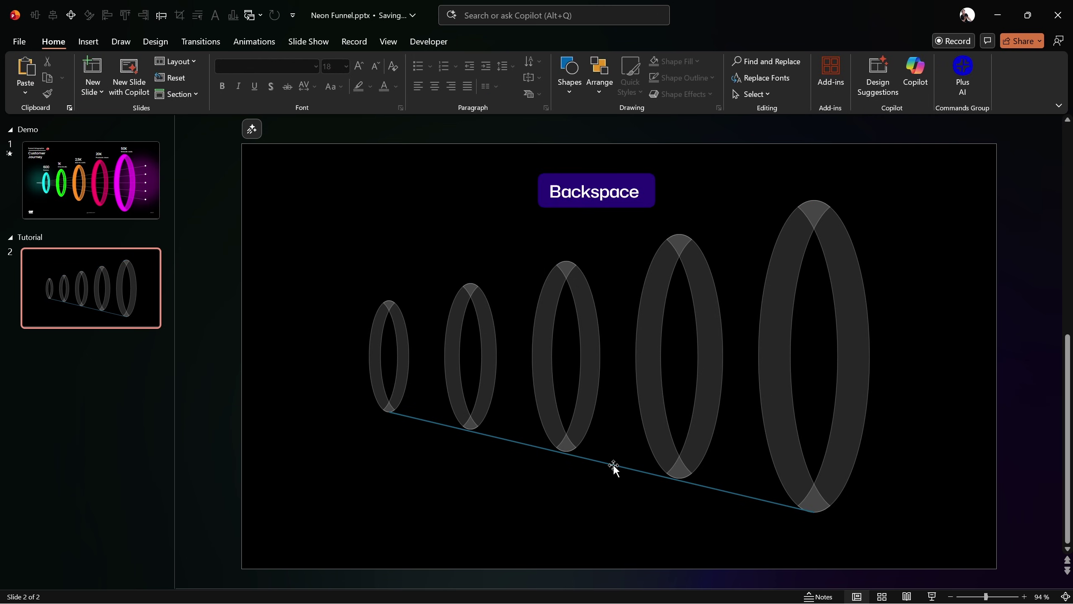
click(613, 465)
key(BackSpace)
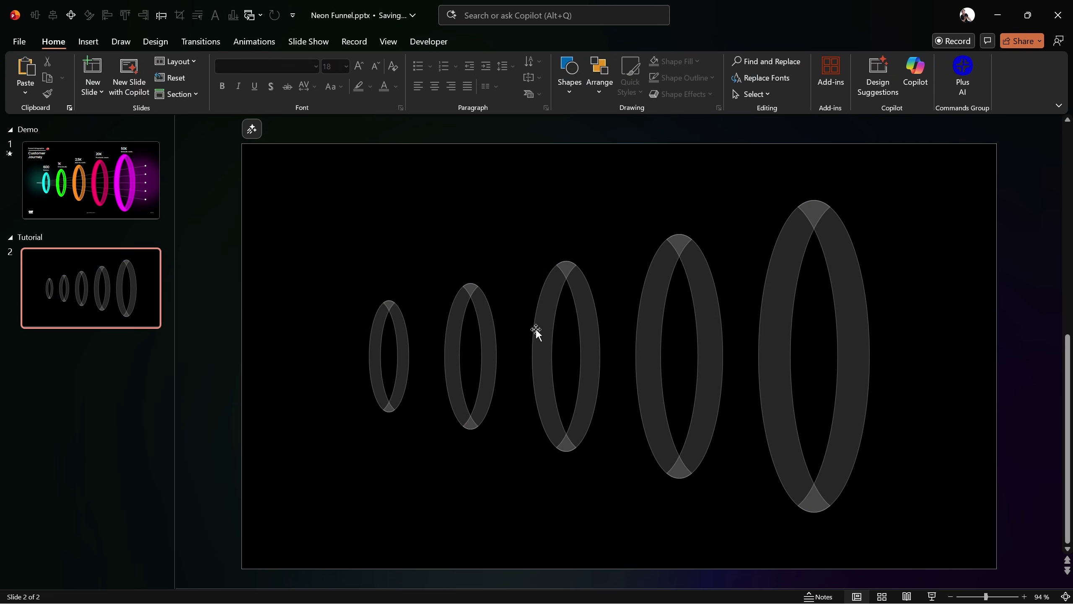
- Copy the title block with its round logo, the One Skill logo, the website text and the year from slide 1 to slide 2
click(125, 198)
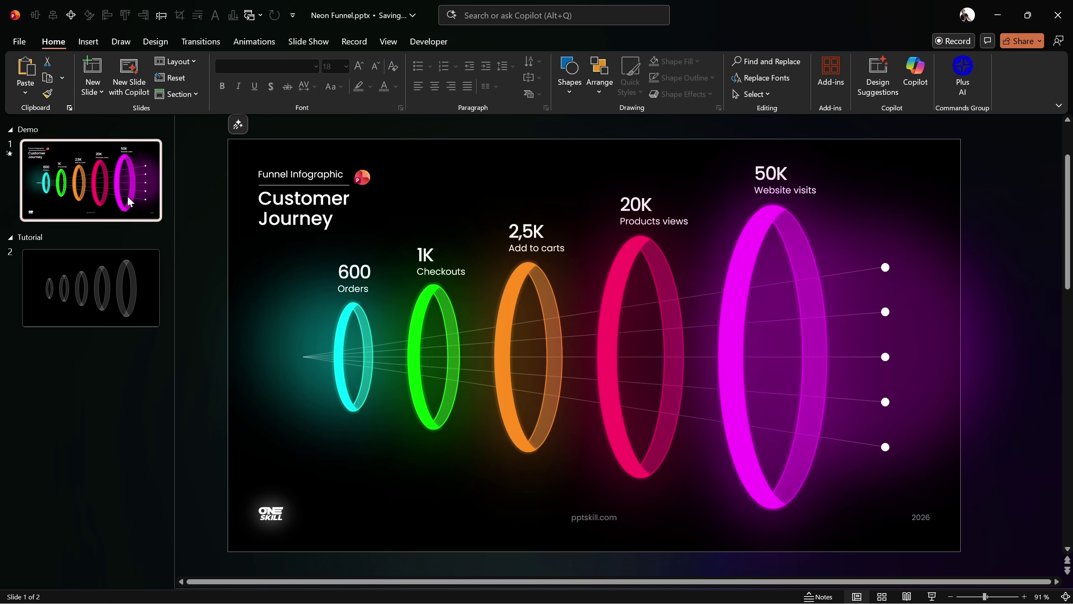
click(299, 260)
drag(228, 149, 399, 238)
key(shift)
drag(212, 476, 981, 555)
key(ctrl+c)
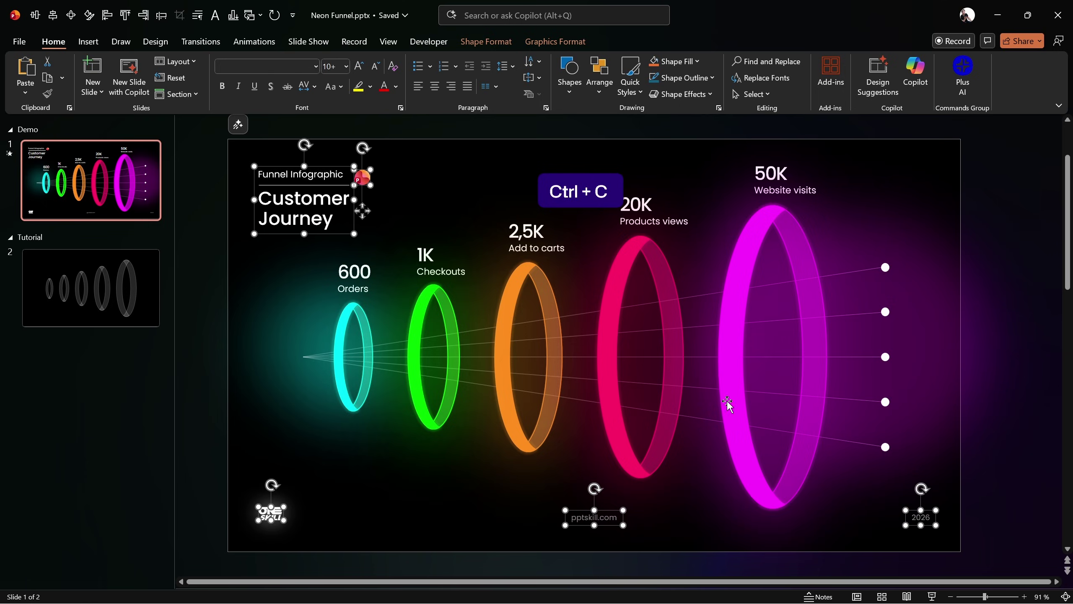
click(114, 289)
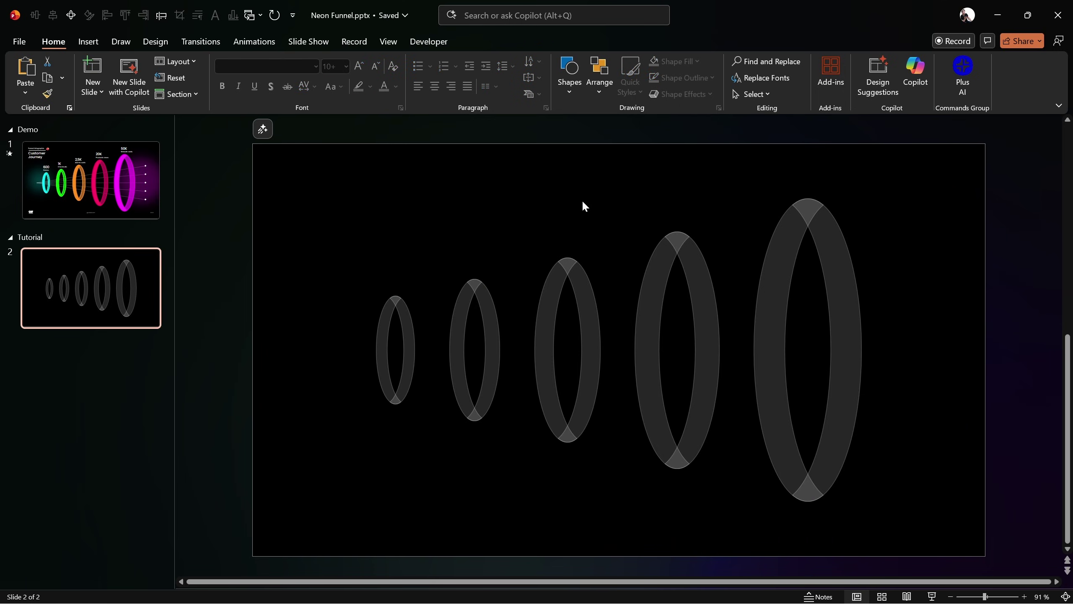
key(ctrl+v)
click(506, 165)
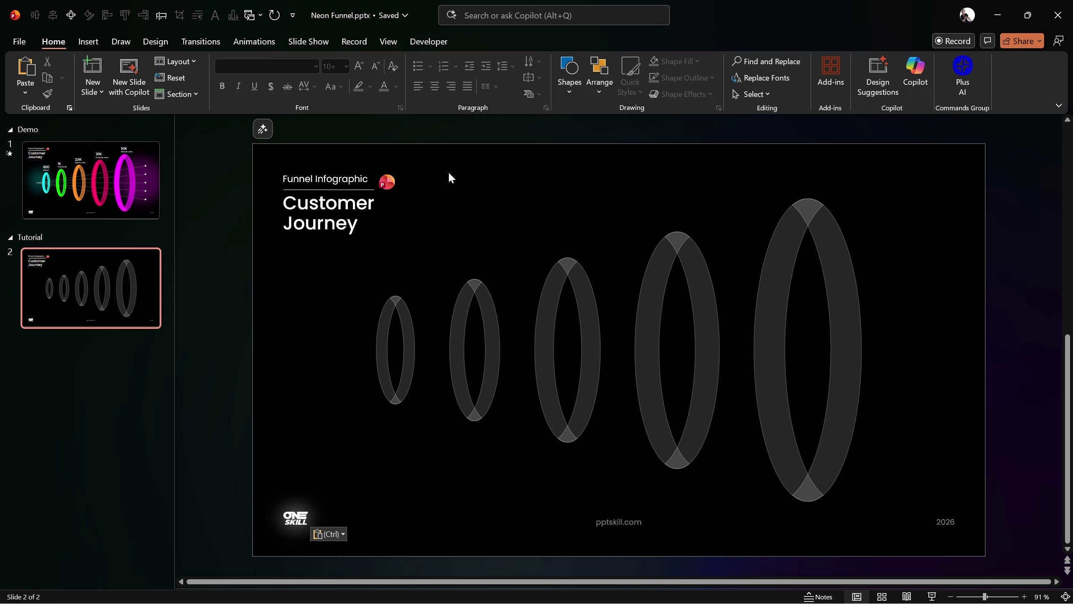
- Check the converging lines on slide 1, and draw a straight horizontal line about 26 cm long through the ring centres on slide 2
click(124, 184)
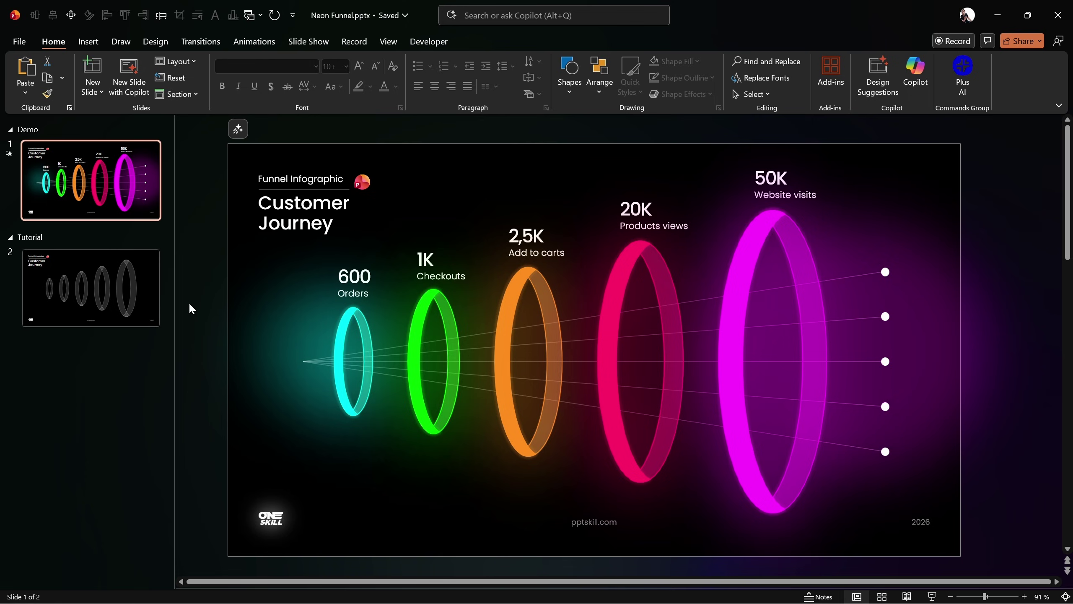
click(122, 289)
click(87, 41)
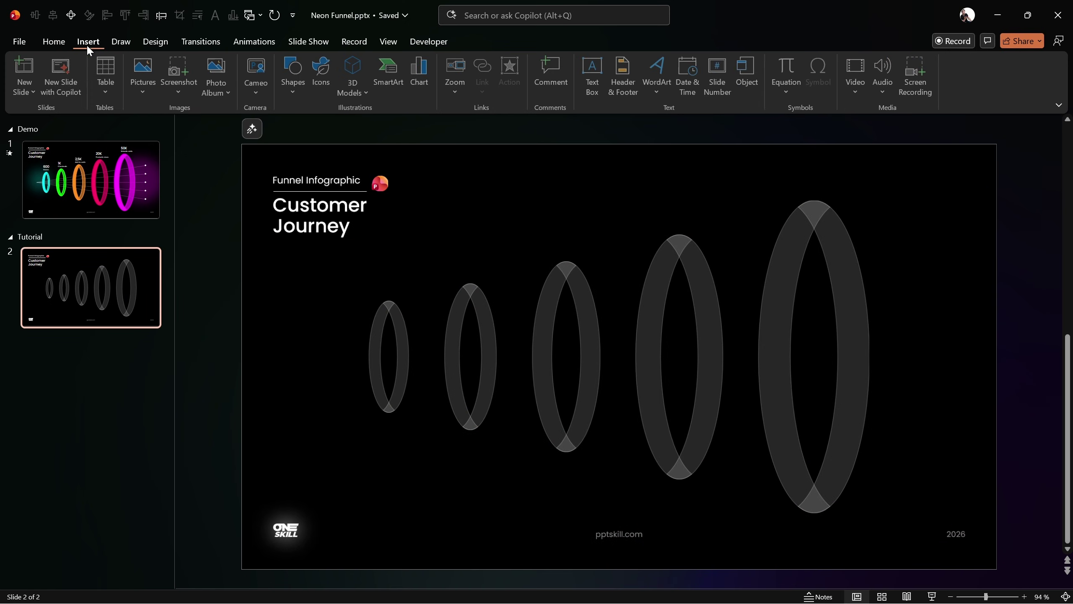
click(296, 90)
click(324, 131)
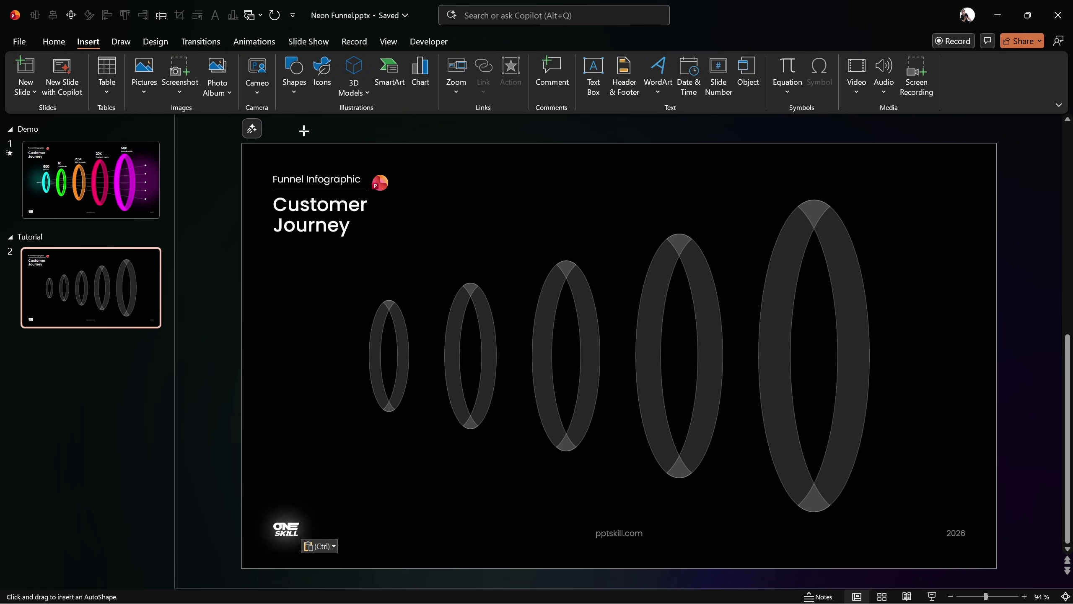
drag(328, 356, 910, 355)
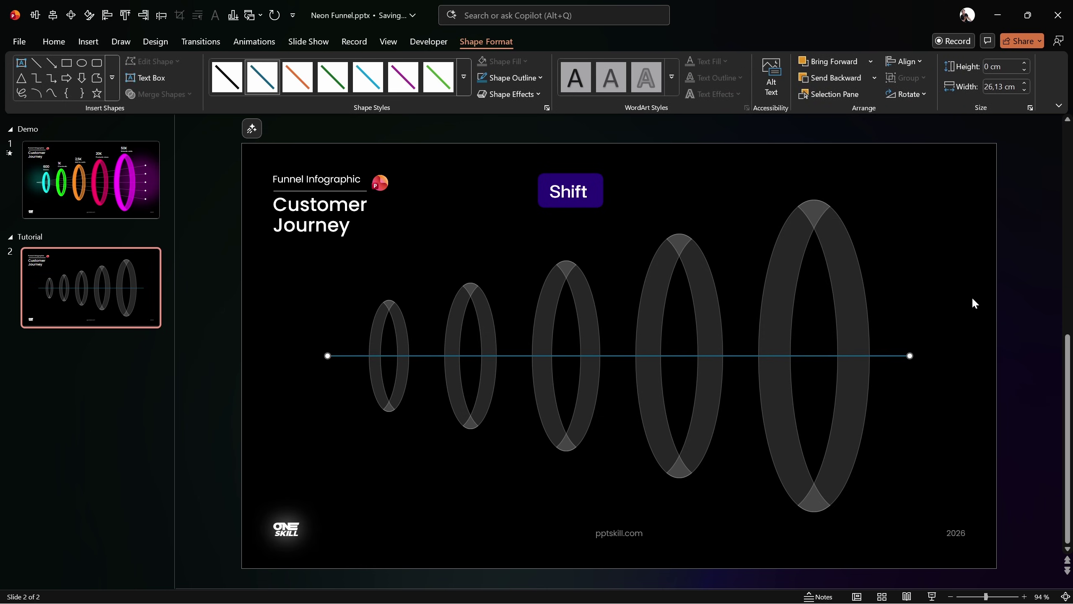
- Centre the horizontal line on the slide and open its shape formatting settings
key(alt+2)
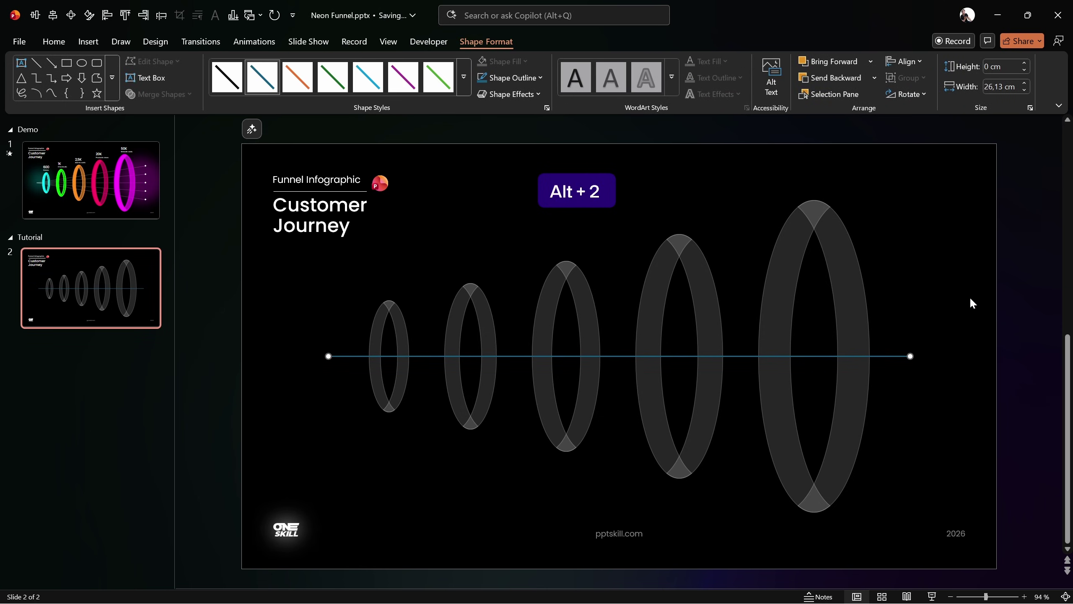
key(alt+4)
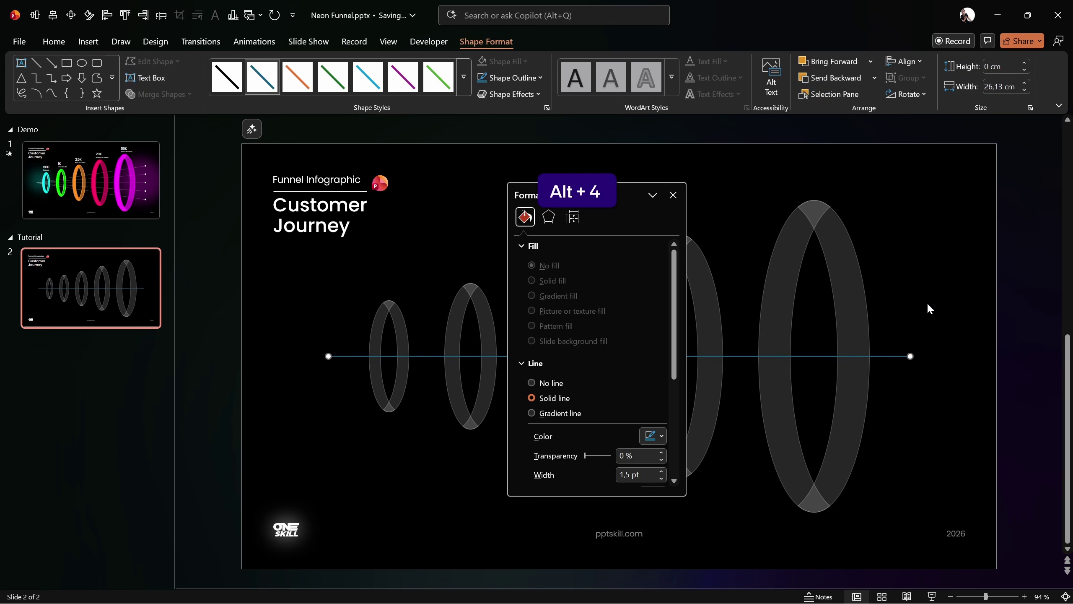
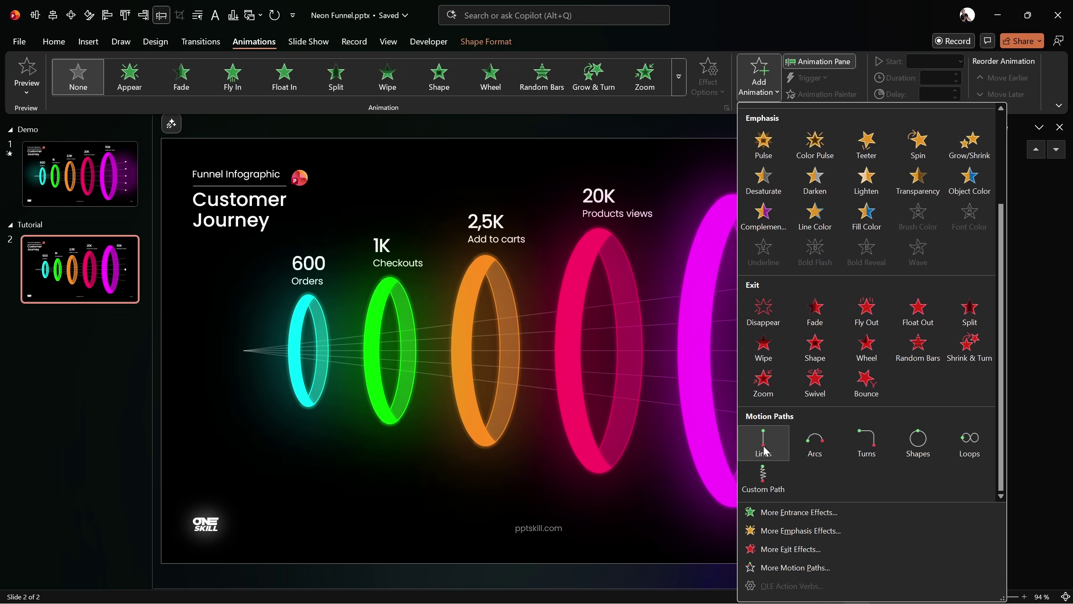
- Add a Lines motion path to the white dot at the end of the middle line and set its direction to Left
click(763, 445)
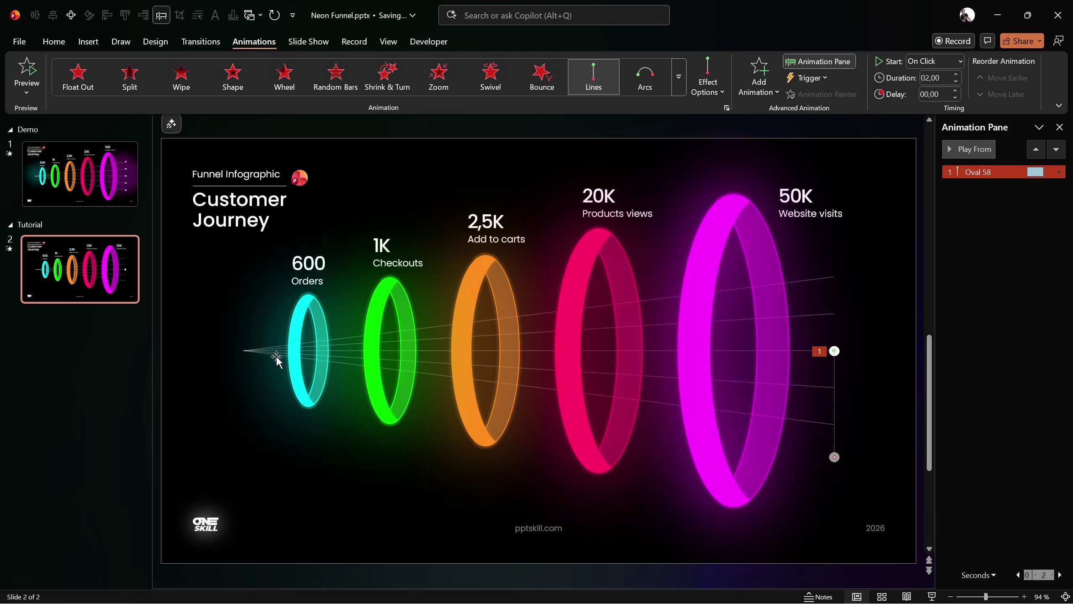
click(708, 89)
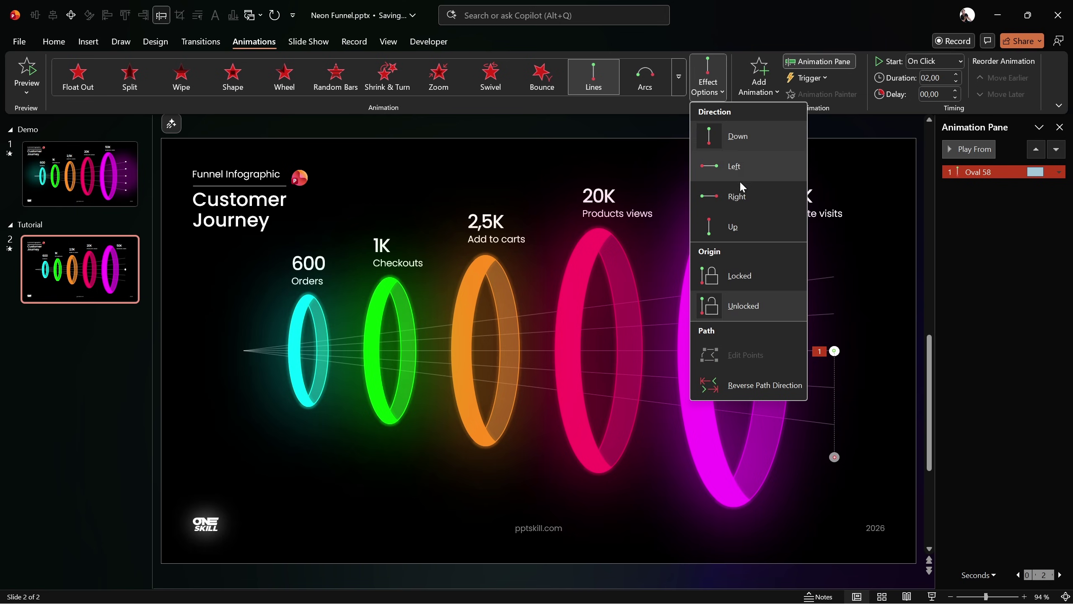
click(727, 166)
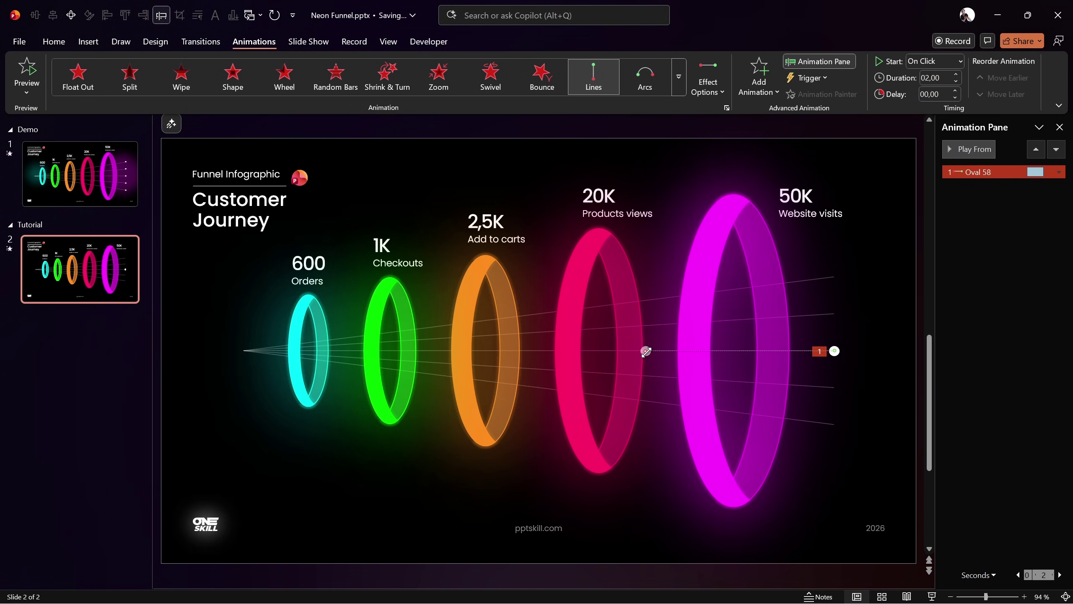
- Extend the white dot's motion path to the lines' convergence point and time it With Previous with a 4-second duration
drag(646, 351, 550, 353)
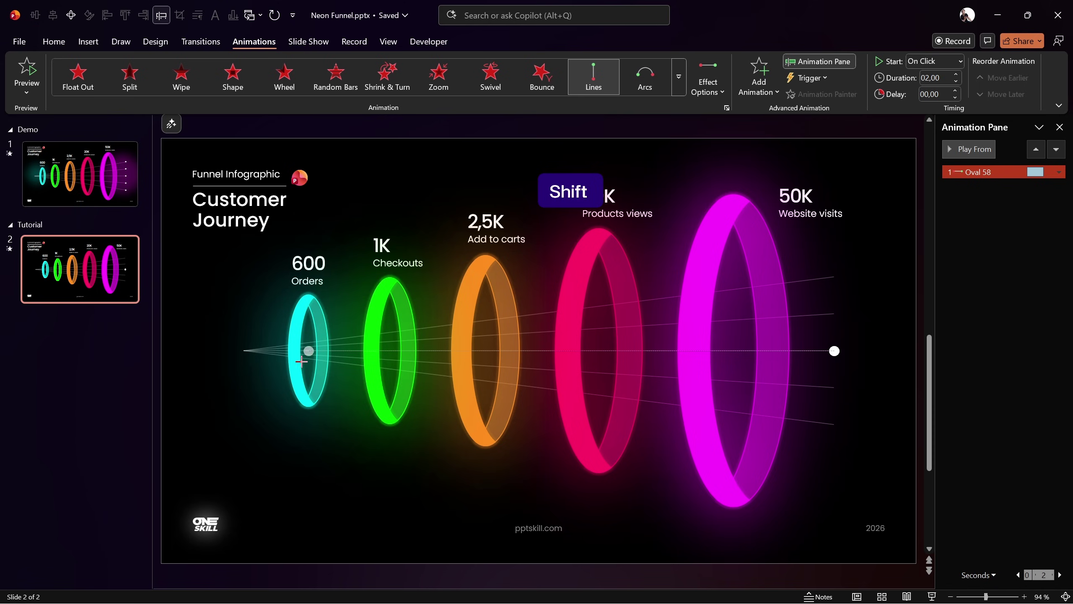
drag(244, 360, 243, 359)
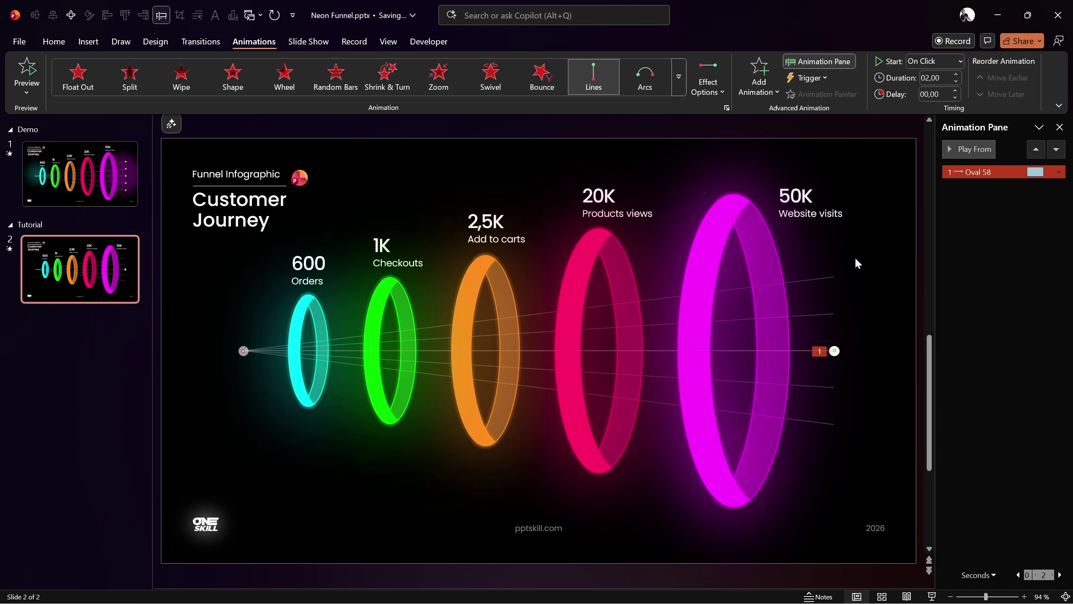
click(942, 59)
click(945, 82)
click(947, 78)
text(4)
key(Return)
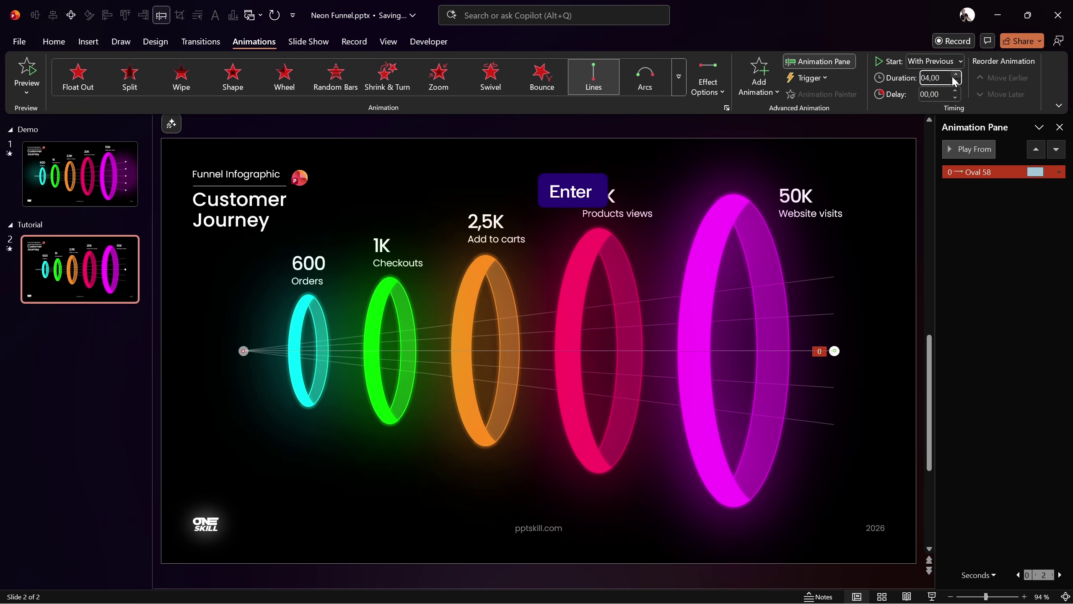
- Set the dot's motion path to repeat Until End of Slide and play the slide show to check it
double_click(968, 172)
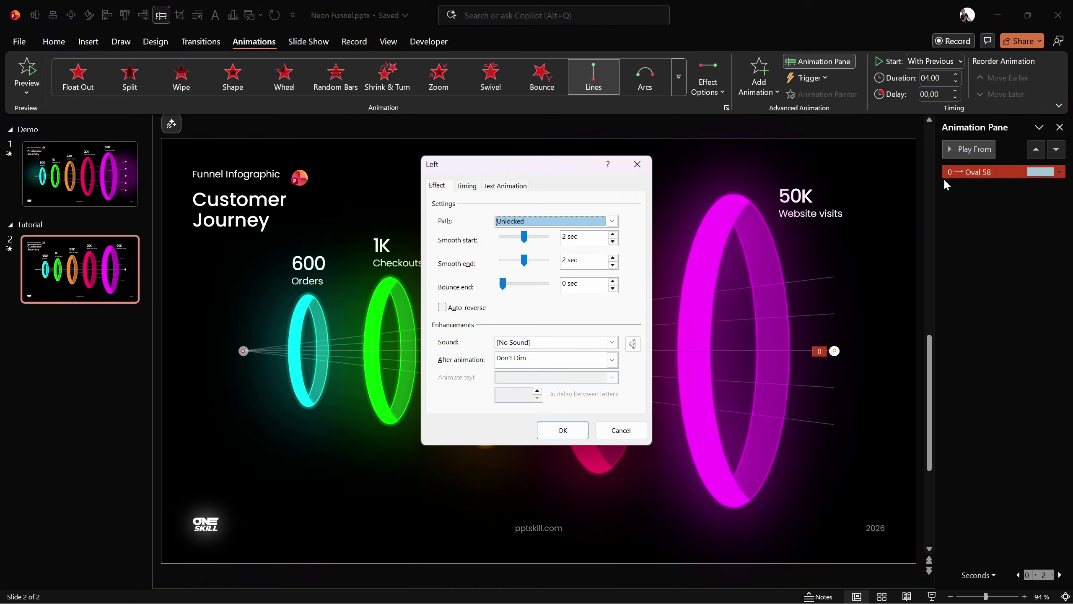
click(467, 186)
click(563, 252)
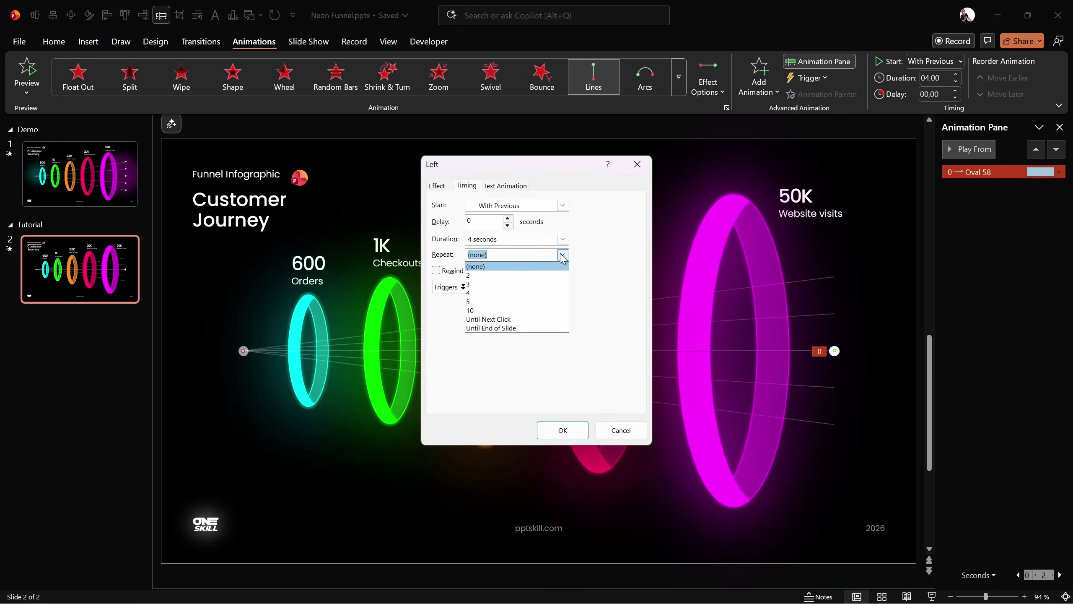
click(508, 330)
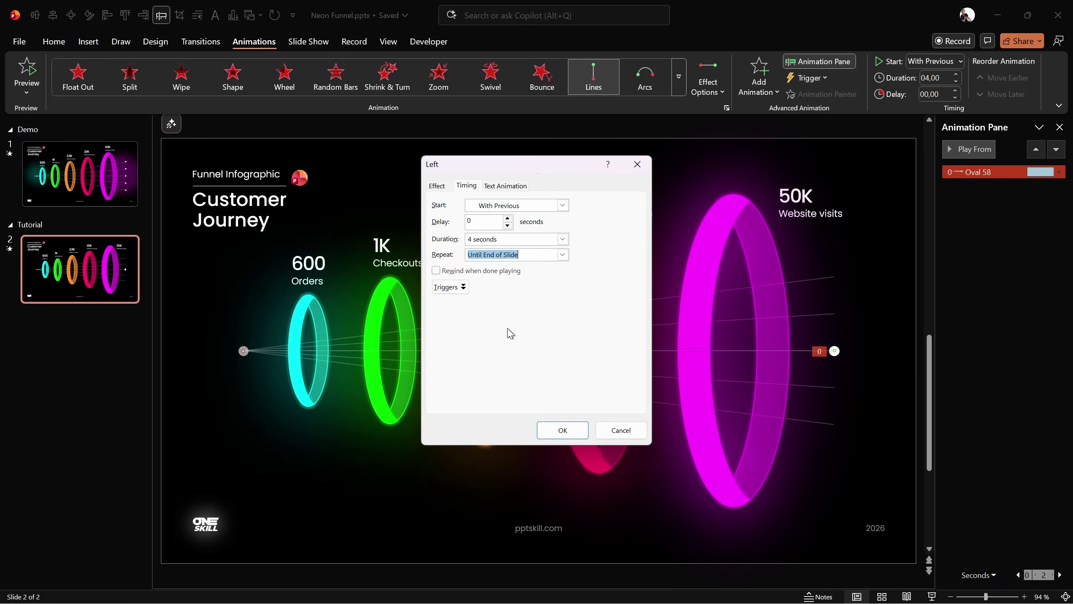
click(572, 429)
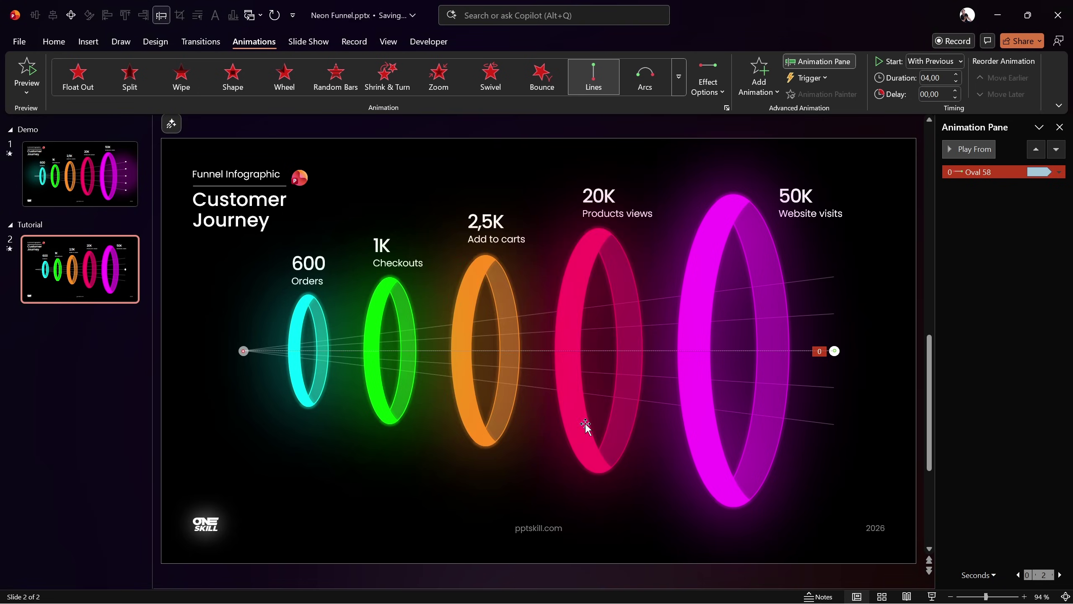
click(932, 597)
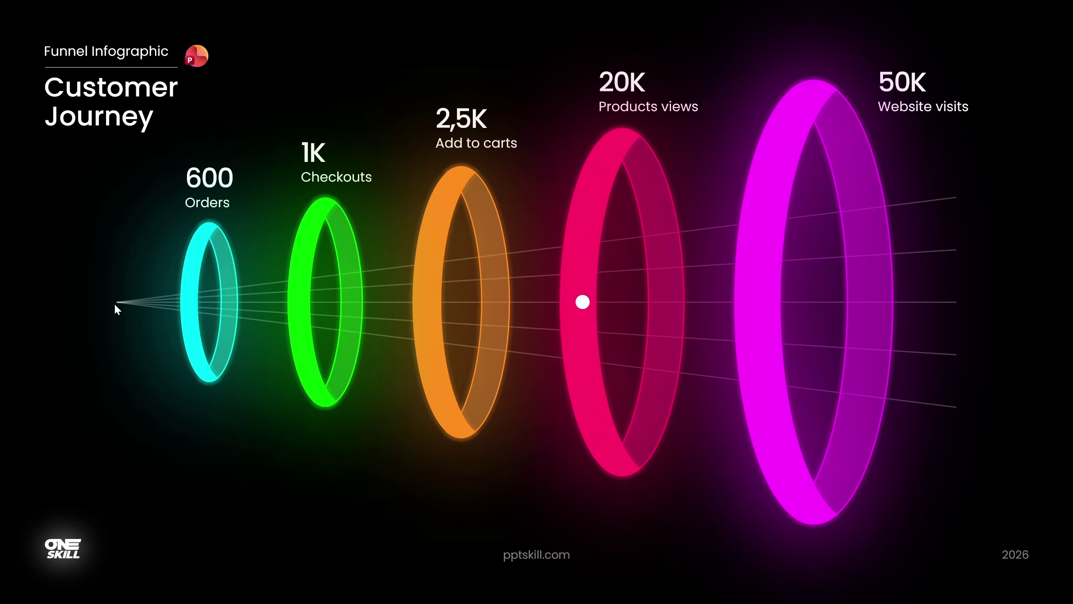
key(Escape)
- Bring the bright front halves of all five rings to the front so the dot passes behind them
click(724, 262)
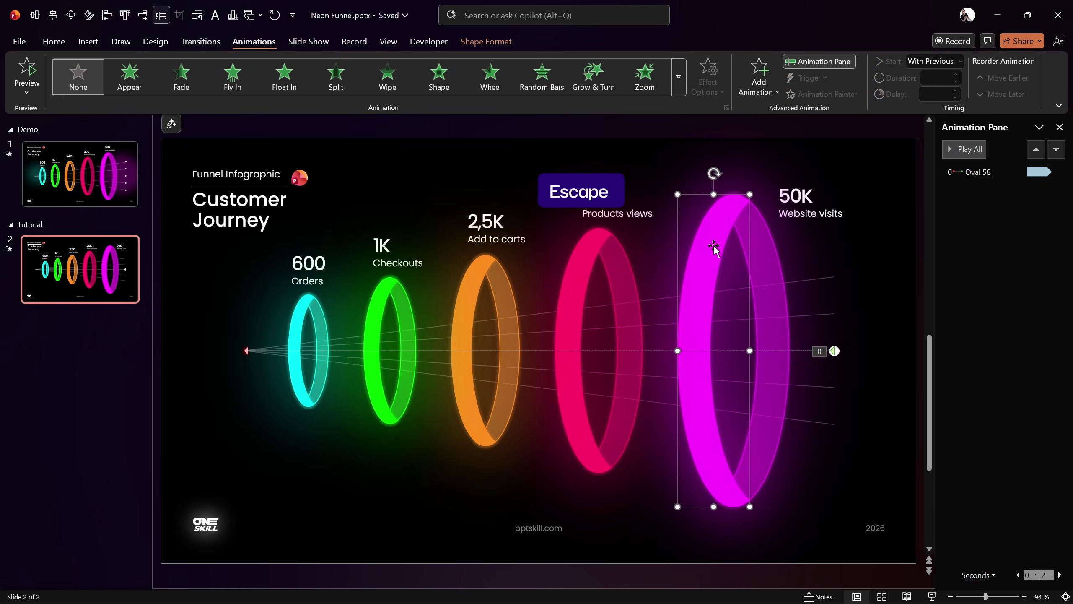
shift+click(582, 281)
shift+click(501, 288)
shift+click(379, 296)
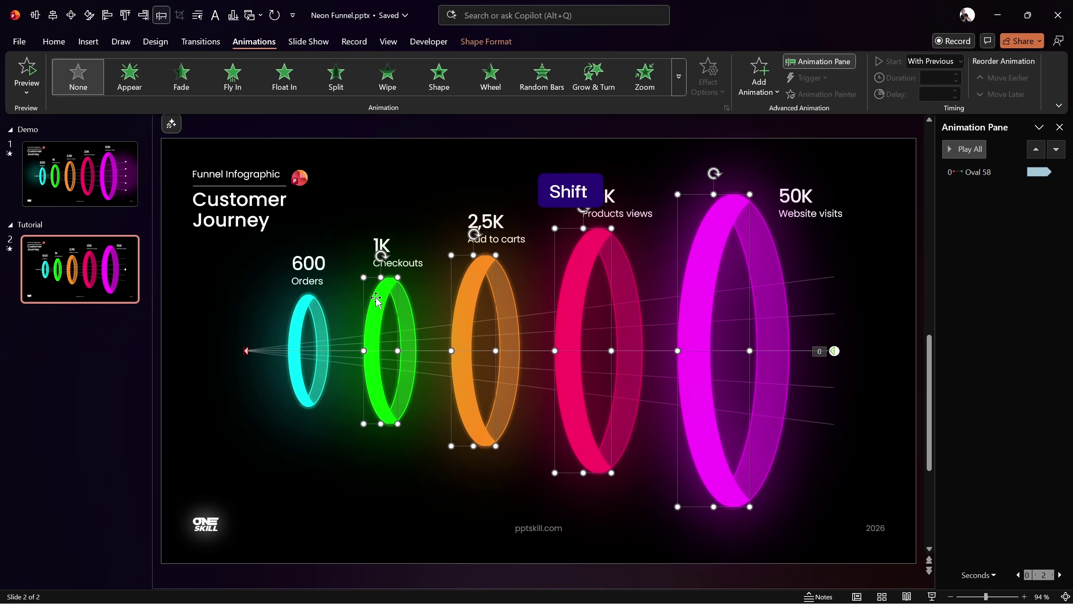
shift+click(306, 302)
right_click(300, 310)
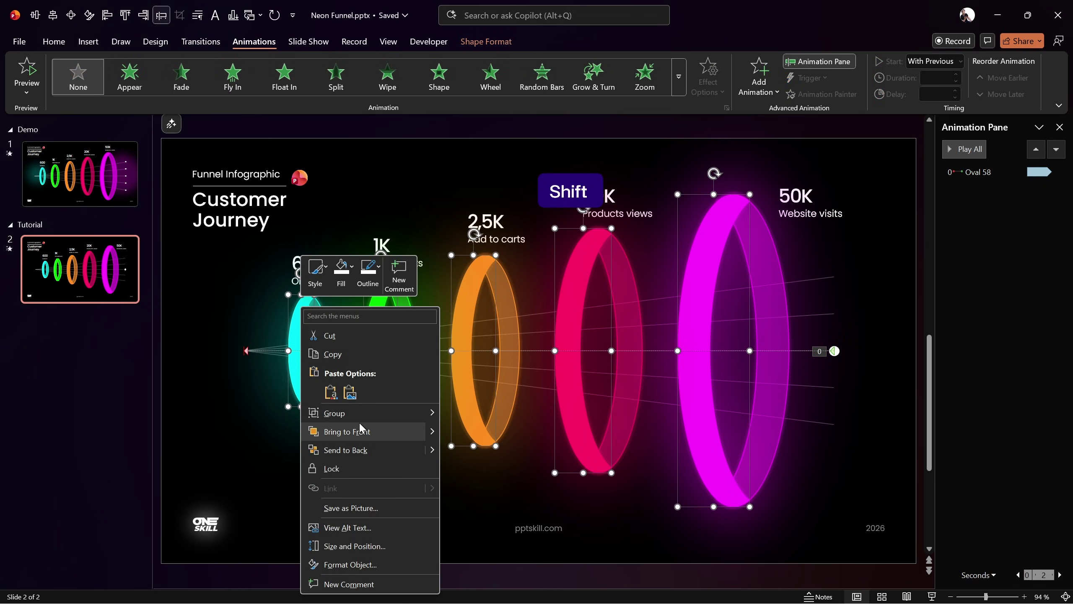
click(359, 432)
- Add a Grow/Shrink emphasis animation to the white dot, starting With Previous with a 4-second duration
click(840, 353)
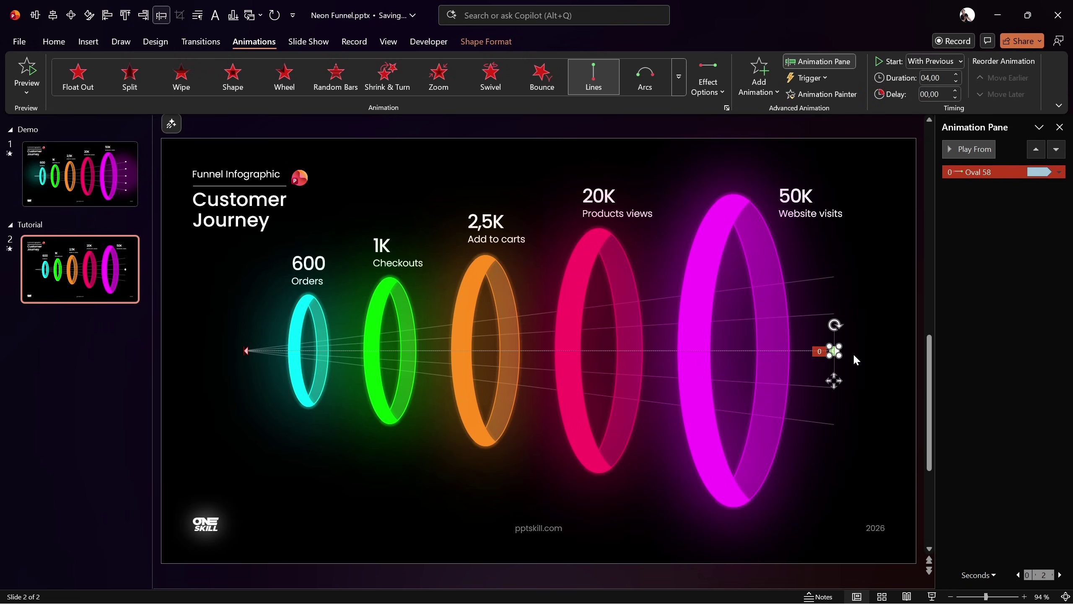
click(775, 92)
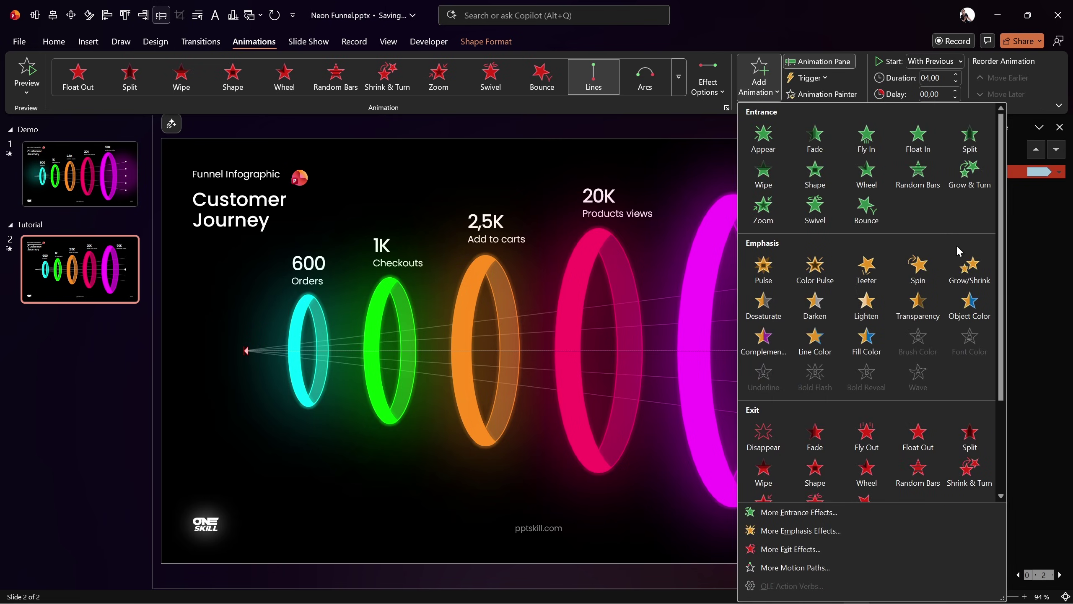
click(970, 270)
click(935, 61)
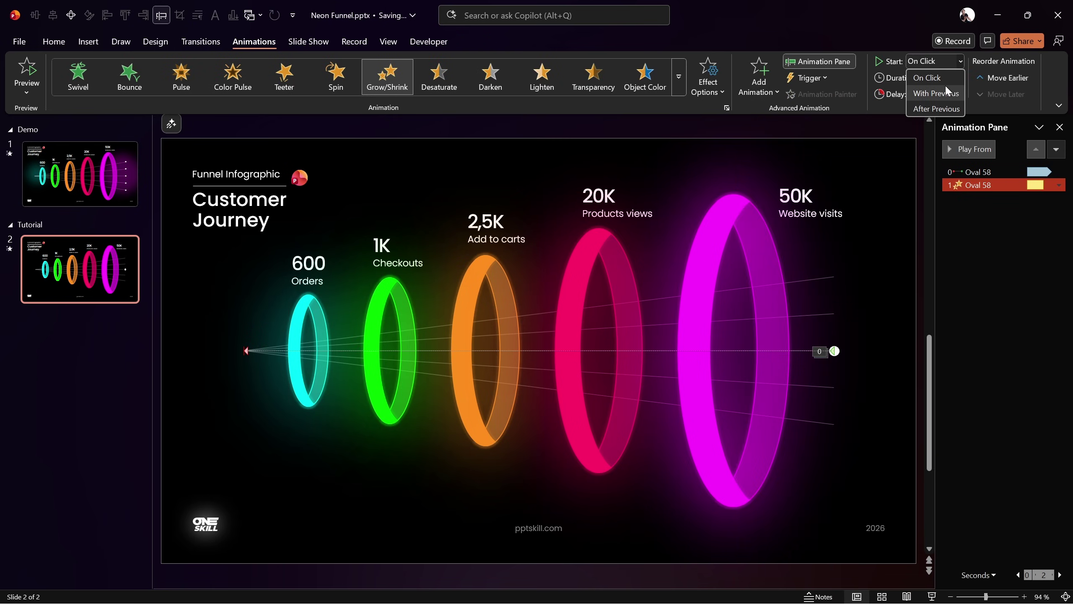
click(945, 84)
click(950, 77)
text(4)
key(Return)
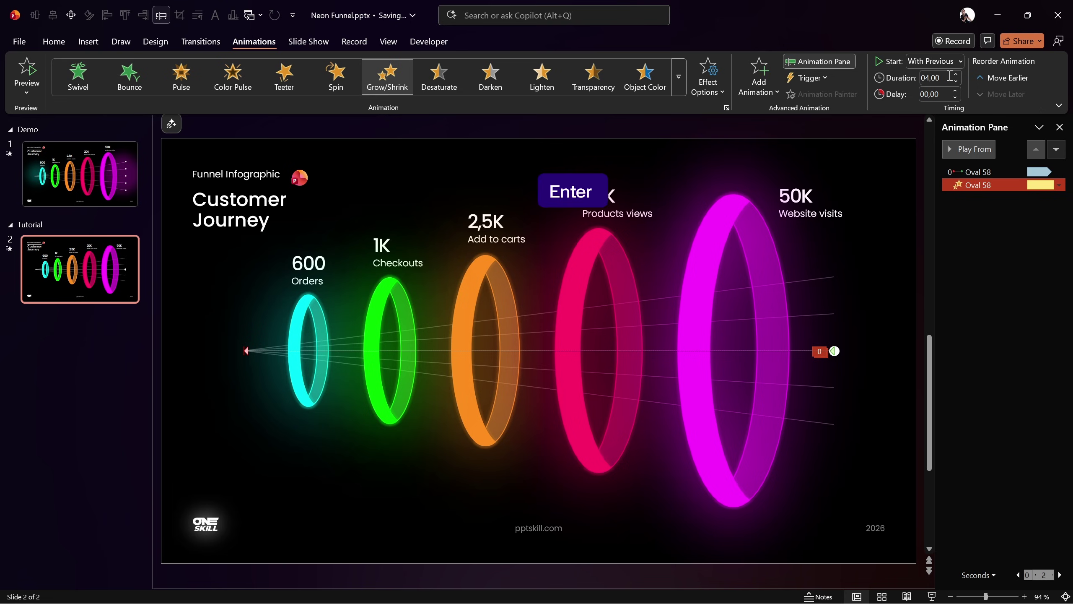
- Give the Grow/Shrink effect a smooth start and smooth end of 2 seconds and a custom size of 25%
double_click(975, 186)
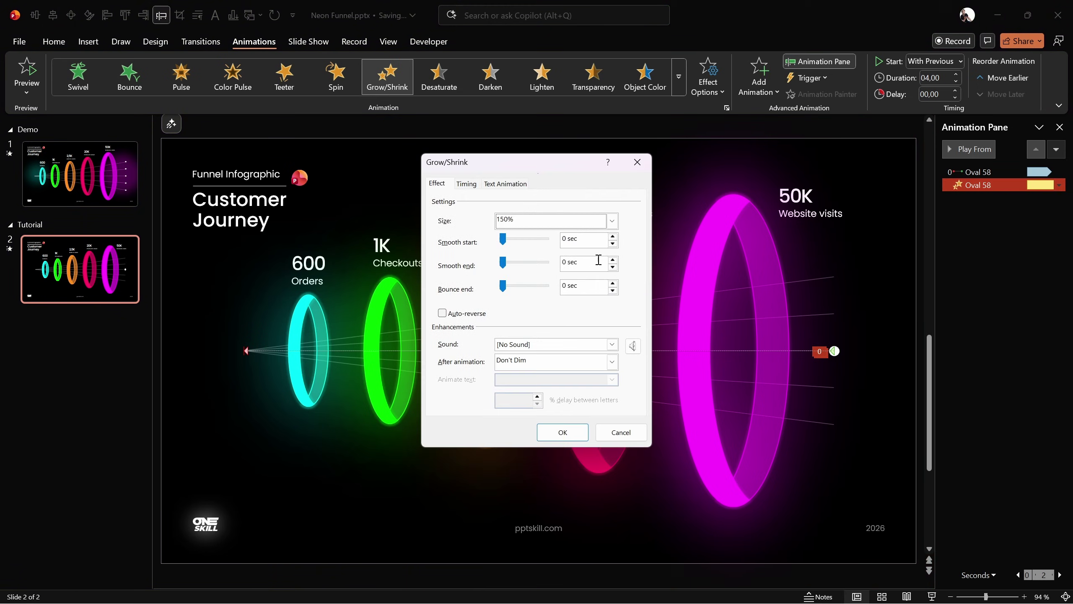
drag(582, 239, 556, 268)
text(2)
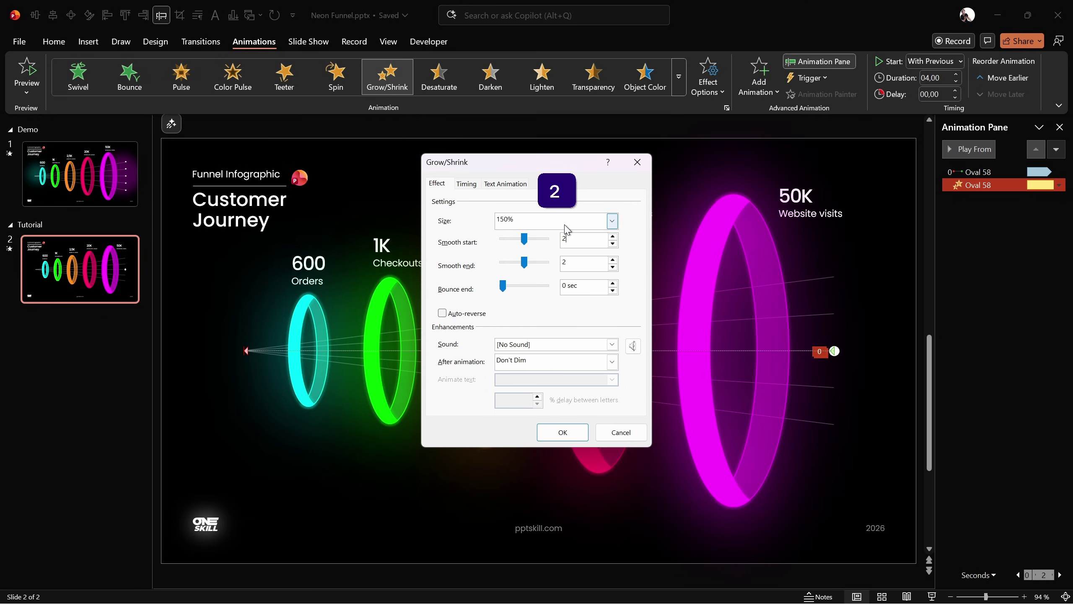
click(611, 220)
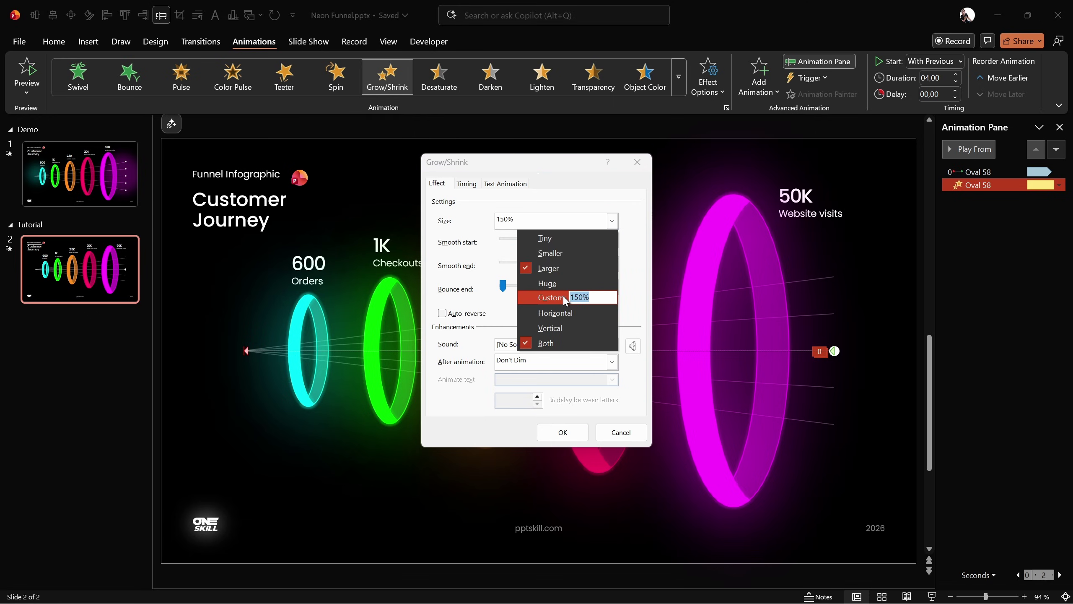
text(35)
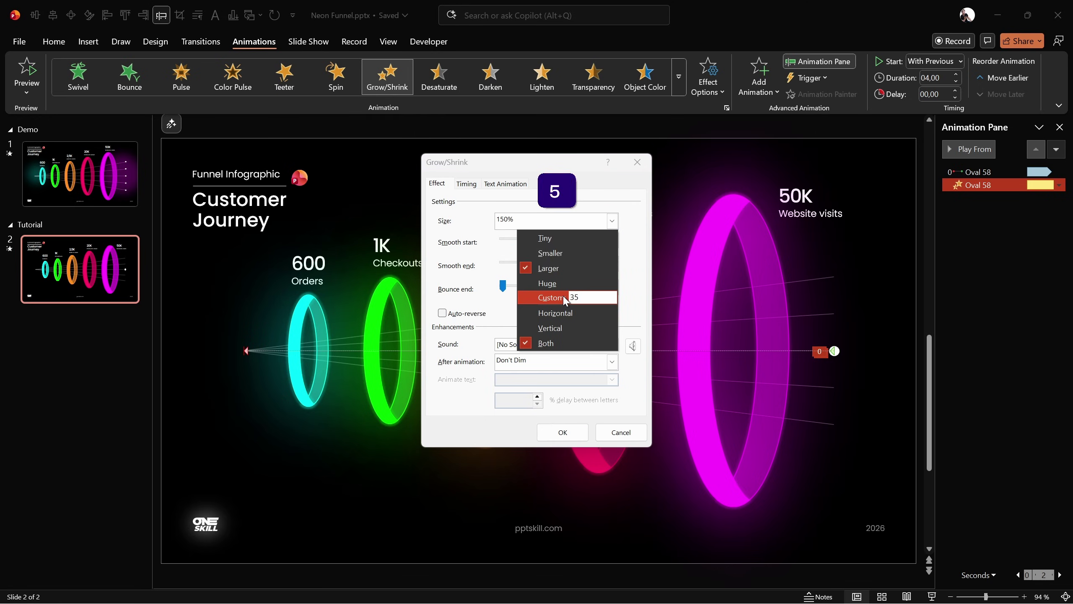
text(%)
key(Return)
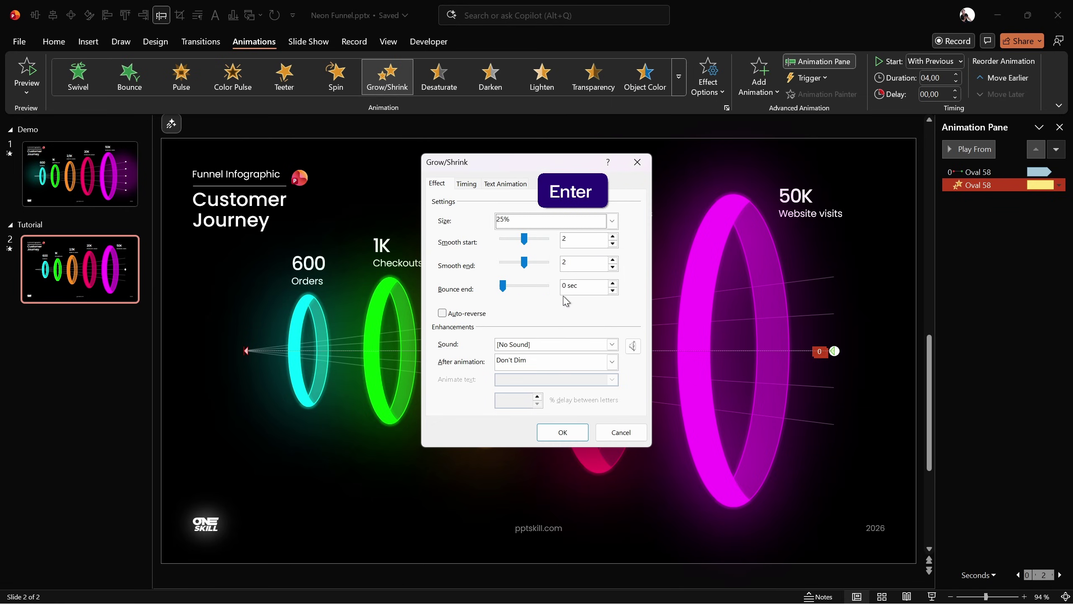
- Set the Grow/Shrink effect to repeat Until End of Slide and apply its settings
click(466, 184)
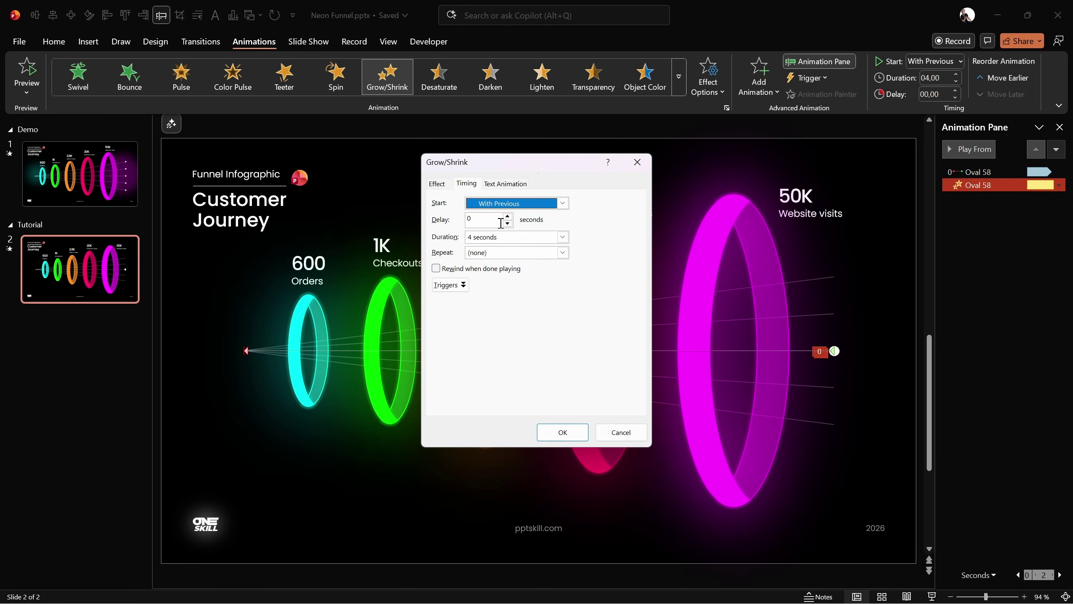
click(562, 252)
click(513, 326)
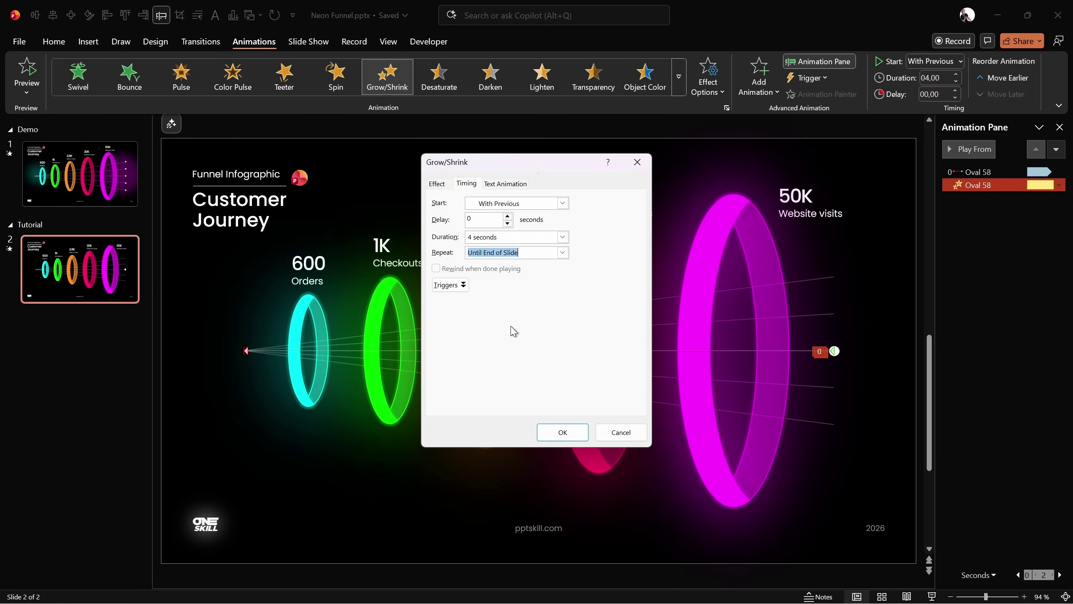
click(562, 432)
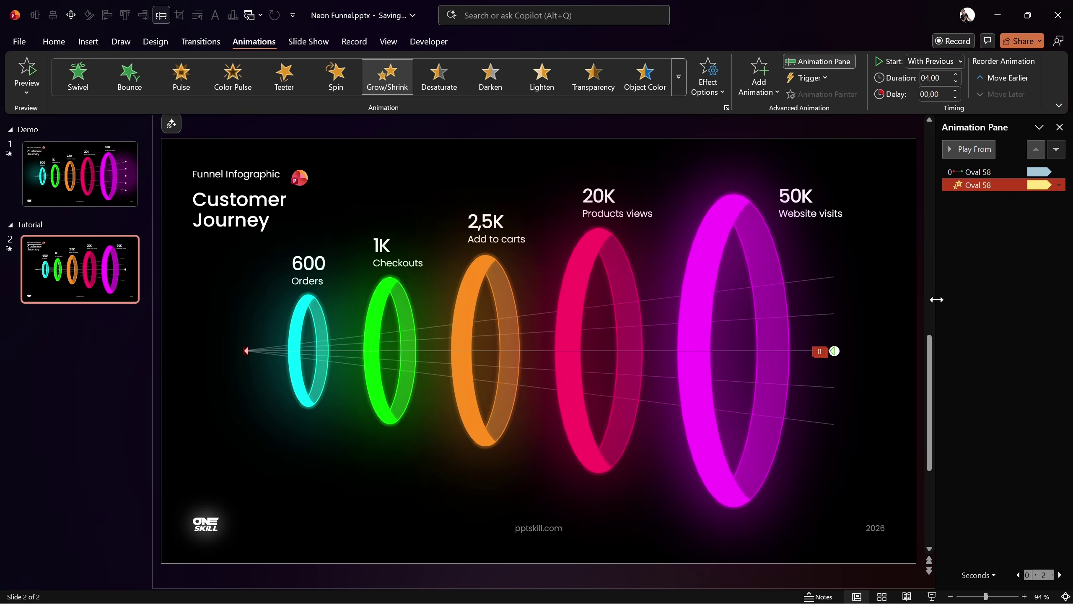
- Widen the Animation Pane and play the slide show to check the dot moving and shrinking
drag(935, 306, 882, 278)
click(933, 595)
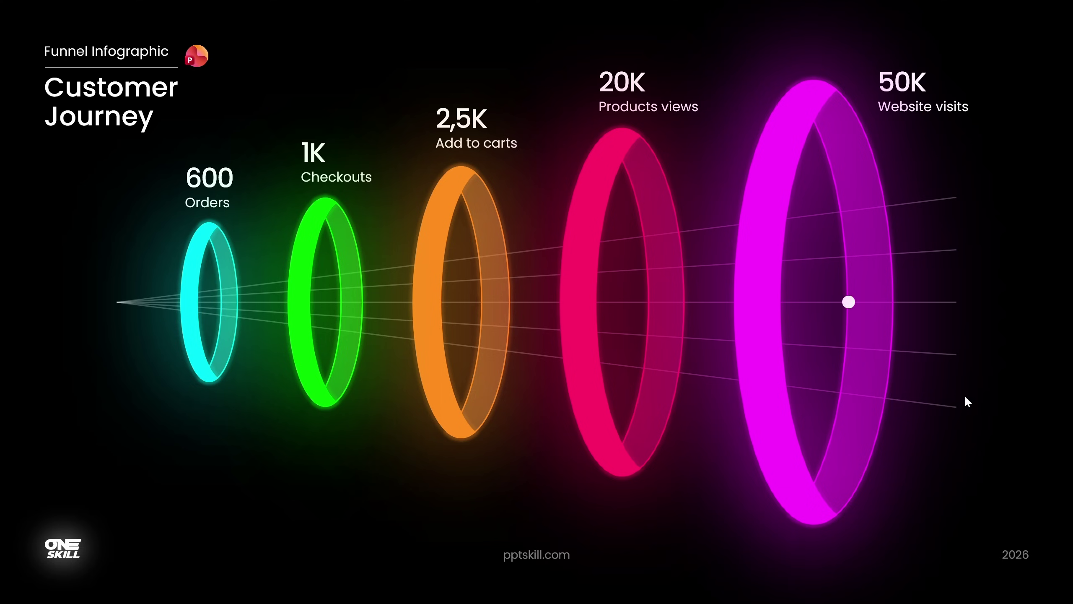
key(Escape)
- Copy the animated dot vertically onto the outer ends of the other four converging lines, two above and two below
click(777, 354)
ctrl+scroll(798, 360, up, 3)
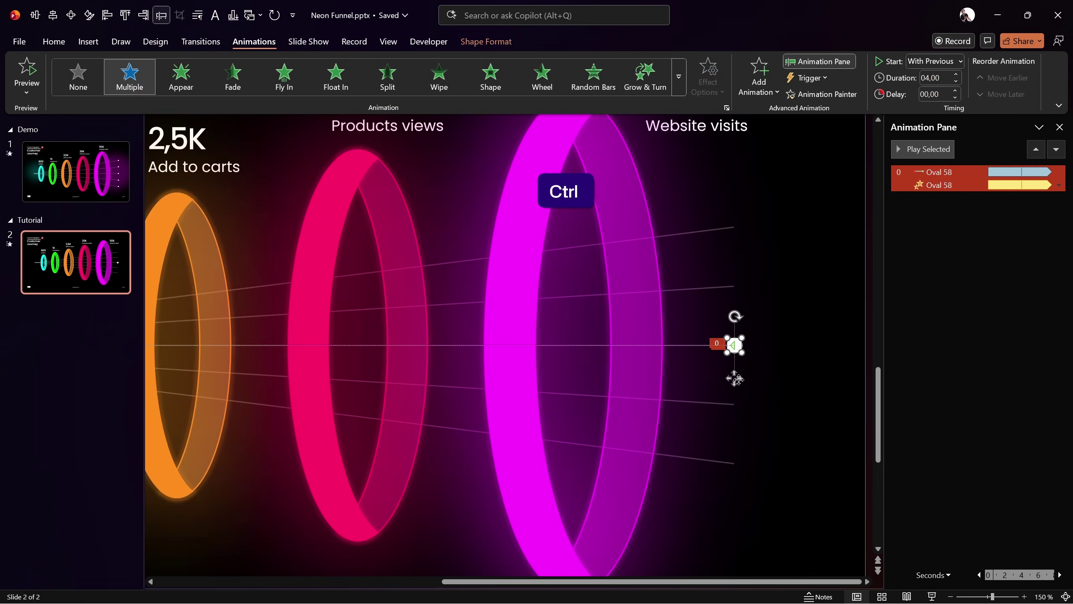
ctrl+shift+drag(735, 345, 736, 287)
ctrl+scroll(740, 288, up, 5)
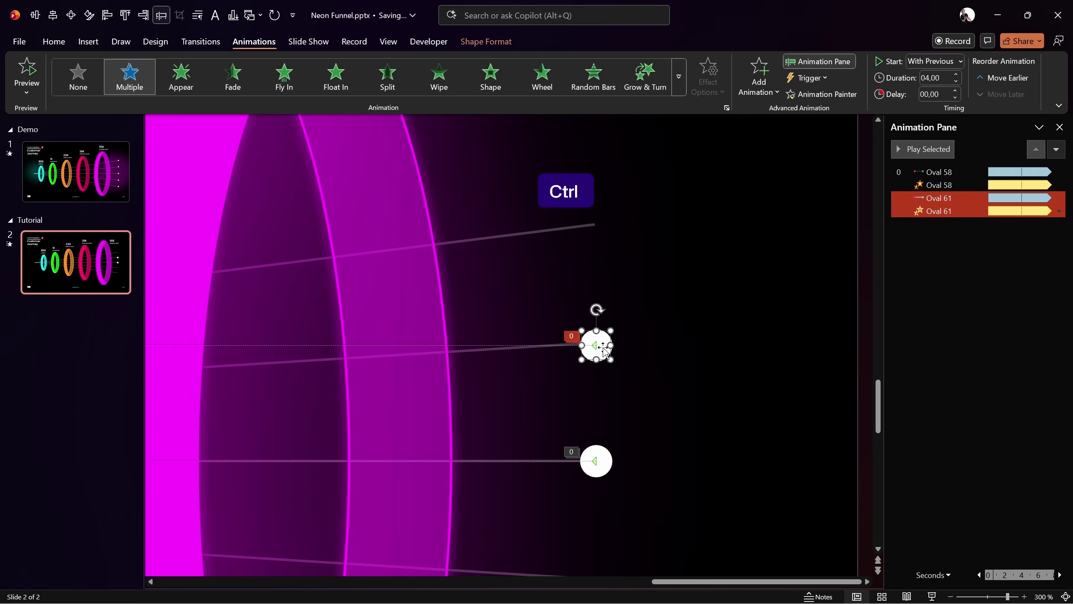
ctrl+shift+drag(605, 350, 605, 230)
scroll(661, 354, down, 1)
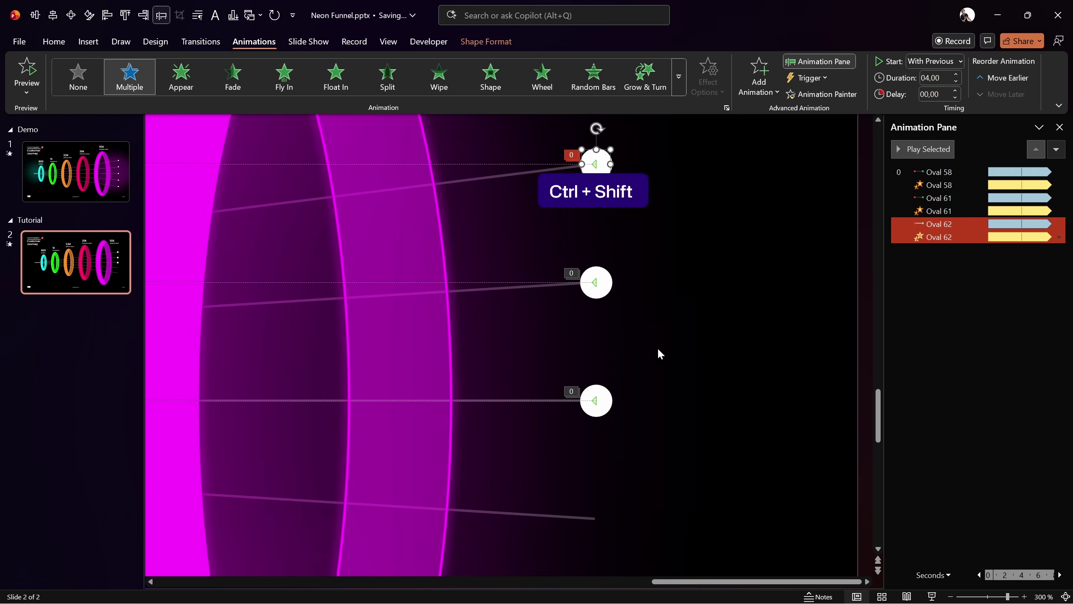
click(605, 319)
ctrl+shift+drag(605, 319, 605, 436)
scroll(604, 436, down, 1)
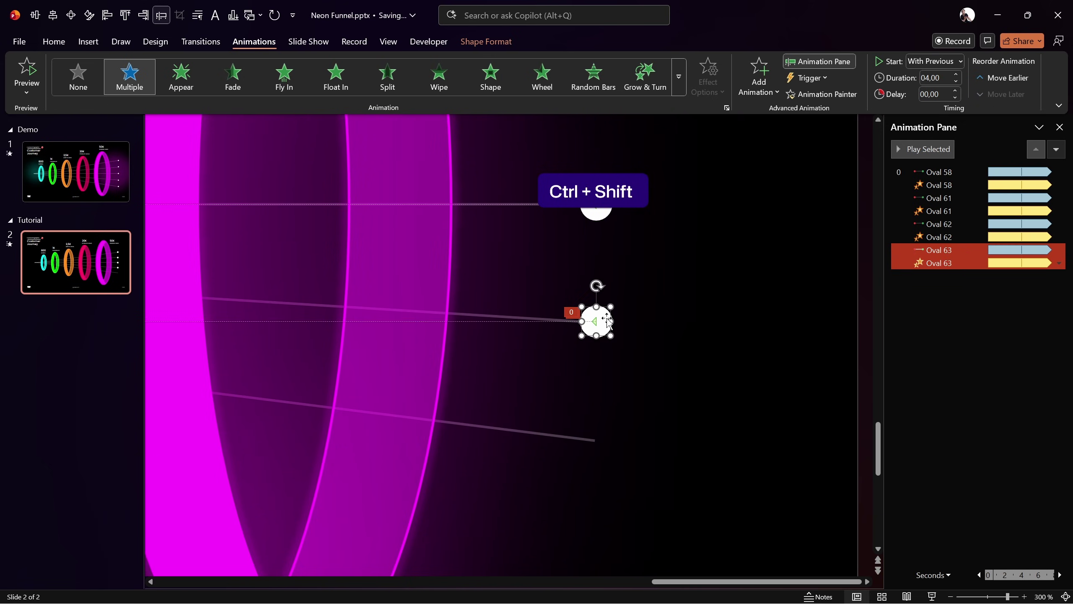
ctrl+shift+drag(608, 320, 606, 440)
- Move the end points of the four copied dots' motion paths to the convergence point of the lines
click(1066, 597)
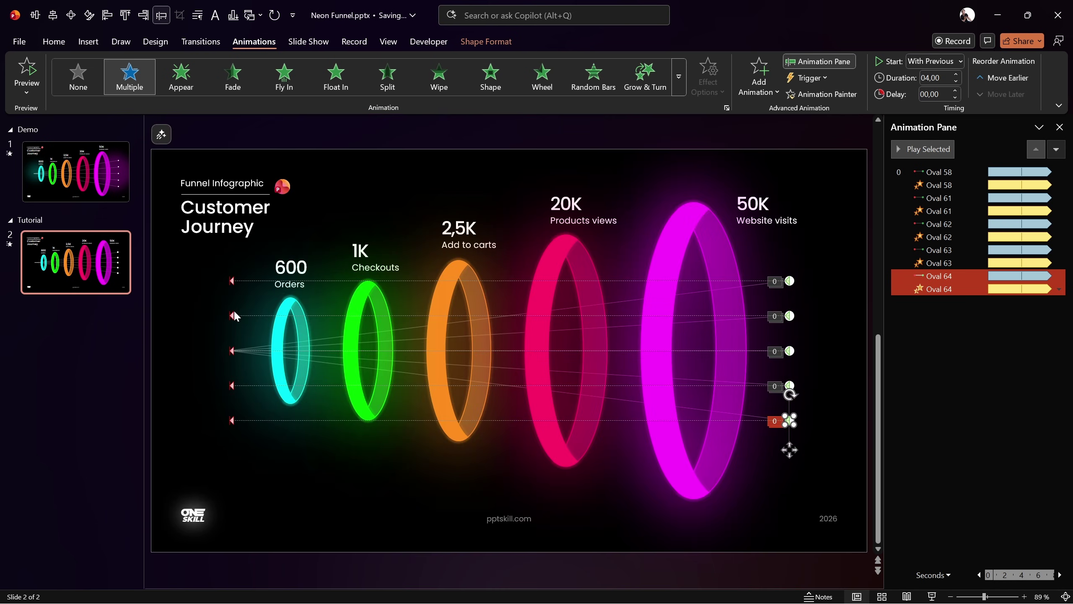
click(231, 316)
drag(232, 316, 229, 350)
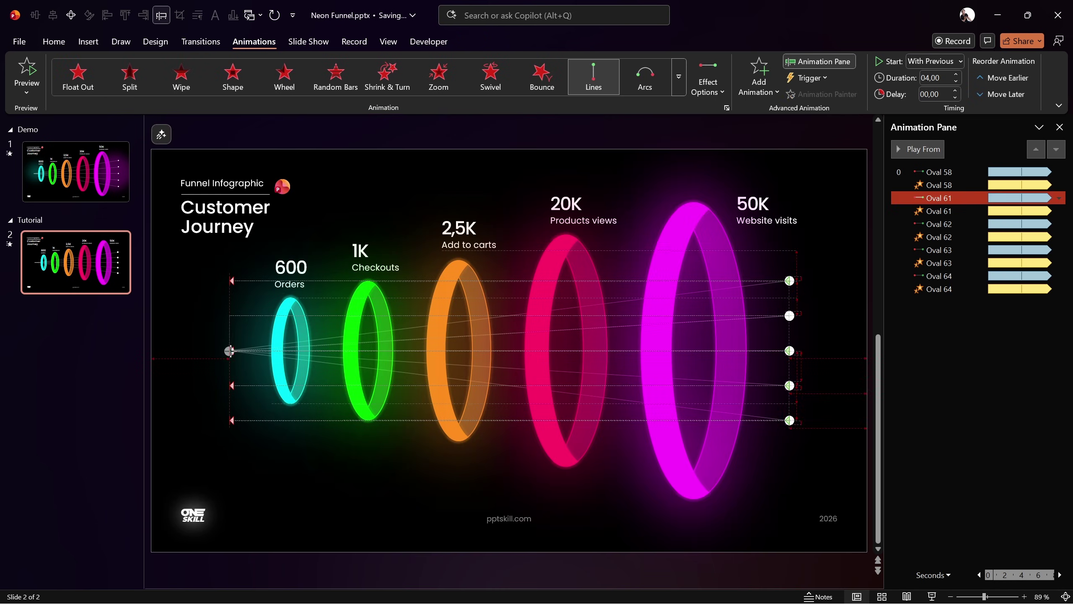
drag(232, 280, 229, 350)
click(229, 386)
click(231, 420)
drag(232, 420, 229, 351)
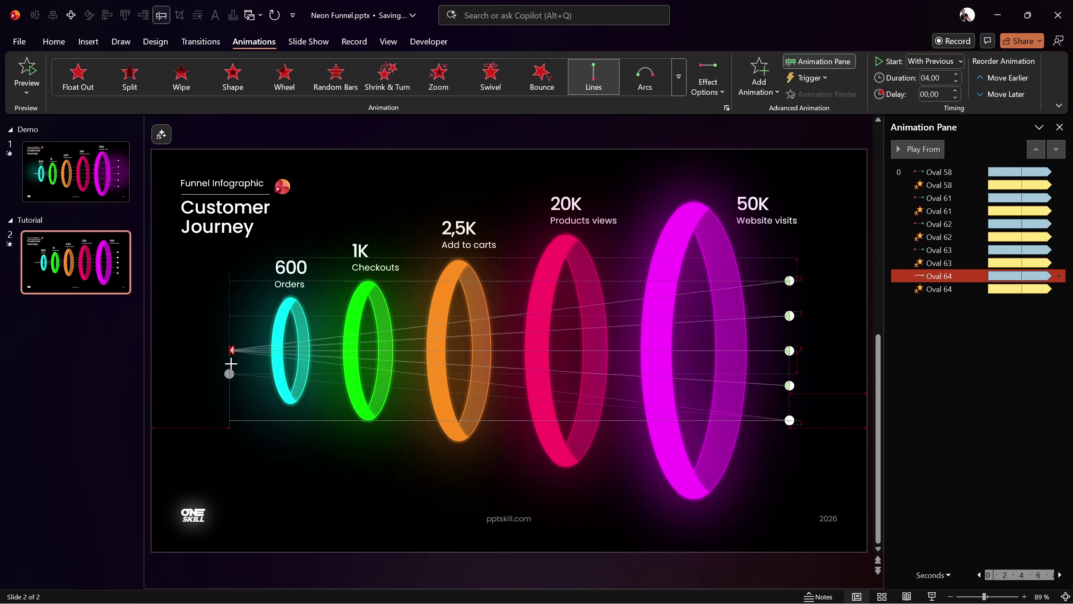
- Bring the front halves of the five rings to the front above the copied dots and play the slide show
click(287, 307)
shift+click(380, 300)
shift+click(483, 280)
shift+click(583, 261)
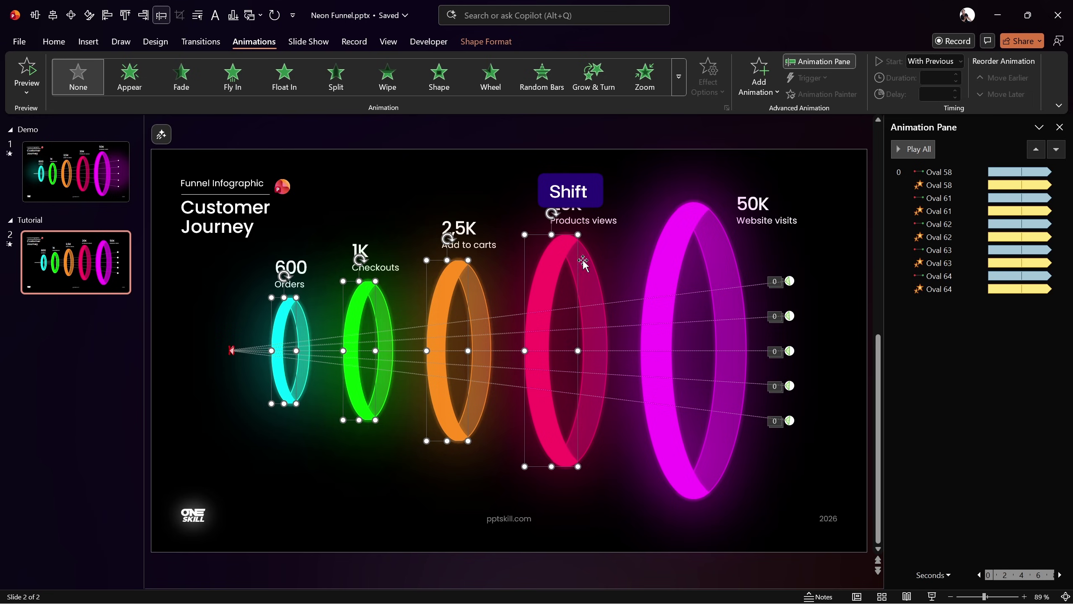
shift+click(674, 242)
right_click(664, 252)
click(718, 359)
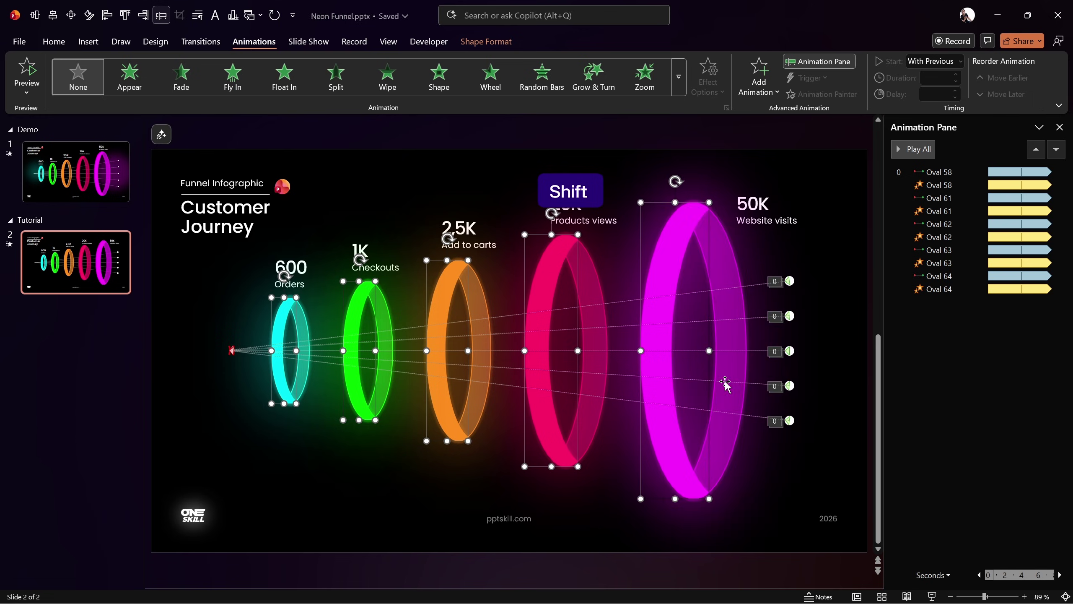
click(665, 190)
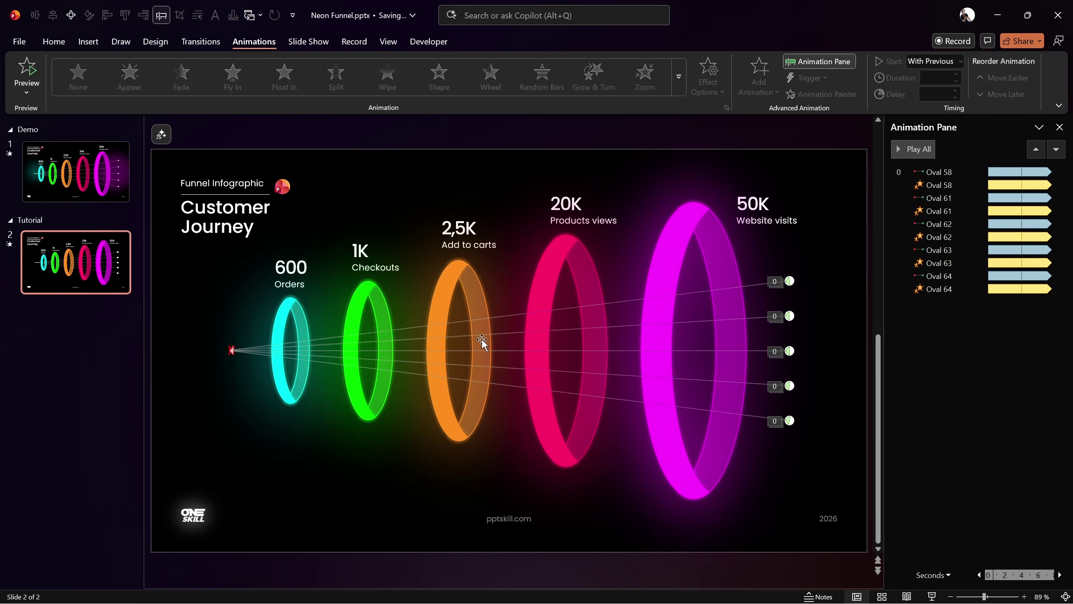
click(932, 596)
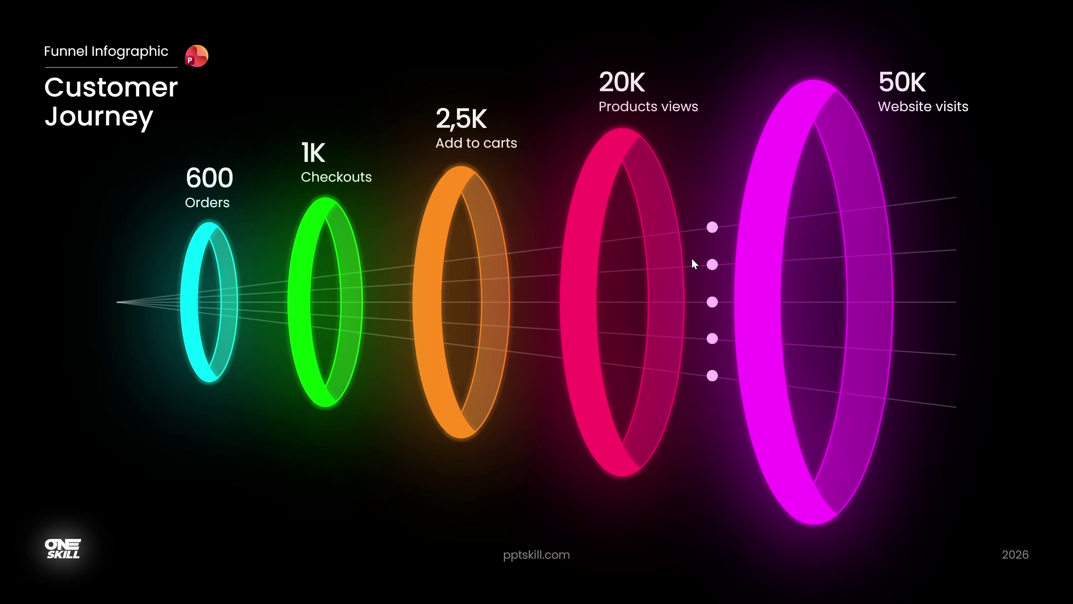
- Exit the slide show and add a Fade entrance, starting With Previous, to both halves of the magenta ring
key(Escape)
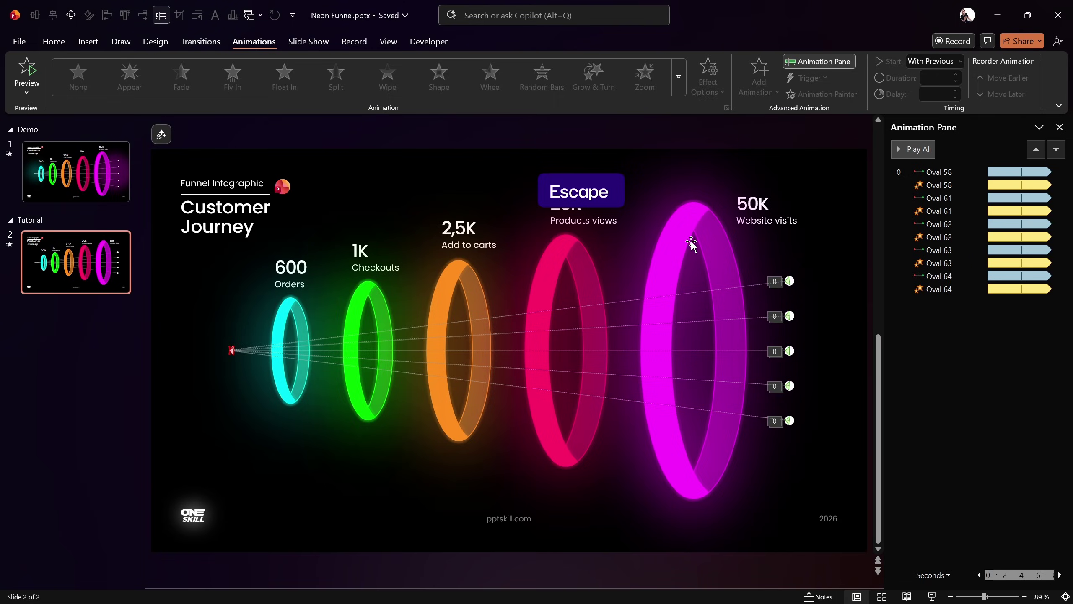
click(677, 232)
shift+click(720, 242)
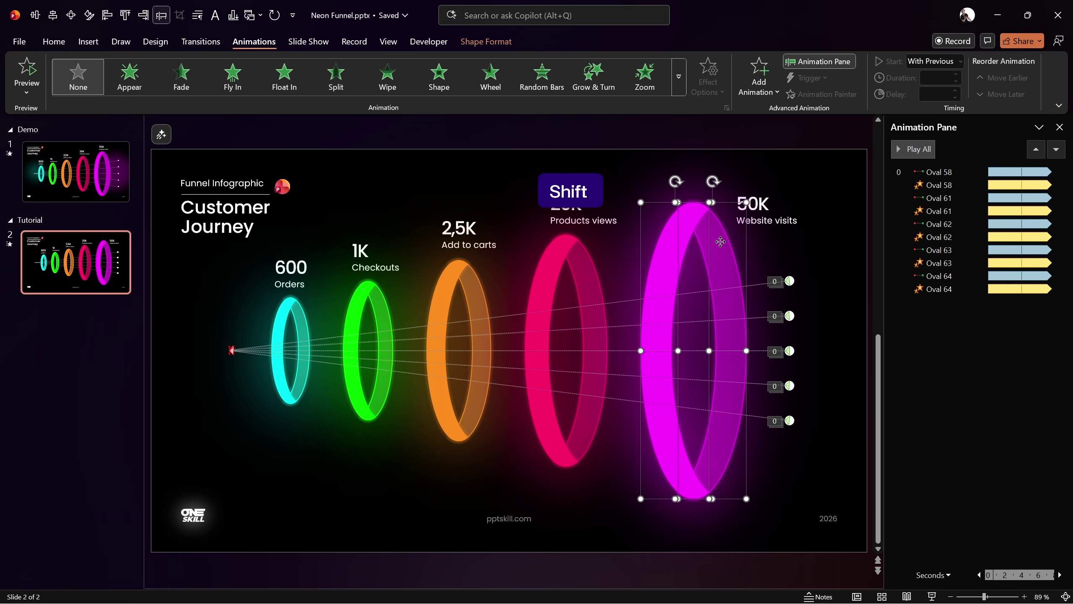
click(758, 81)
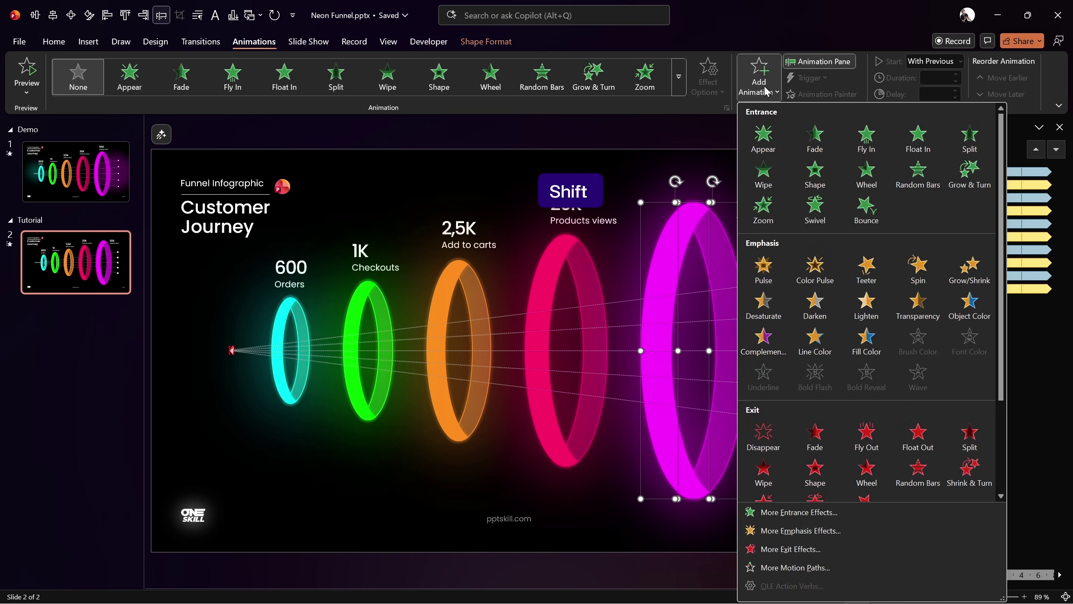
click(815, 141)
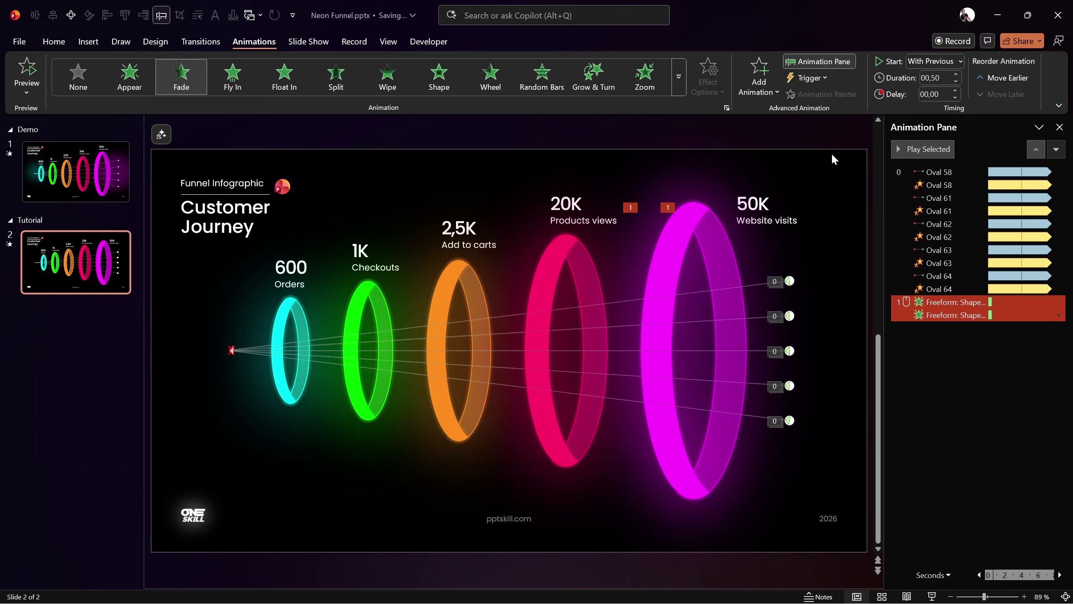
click(945, 64)
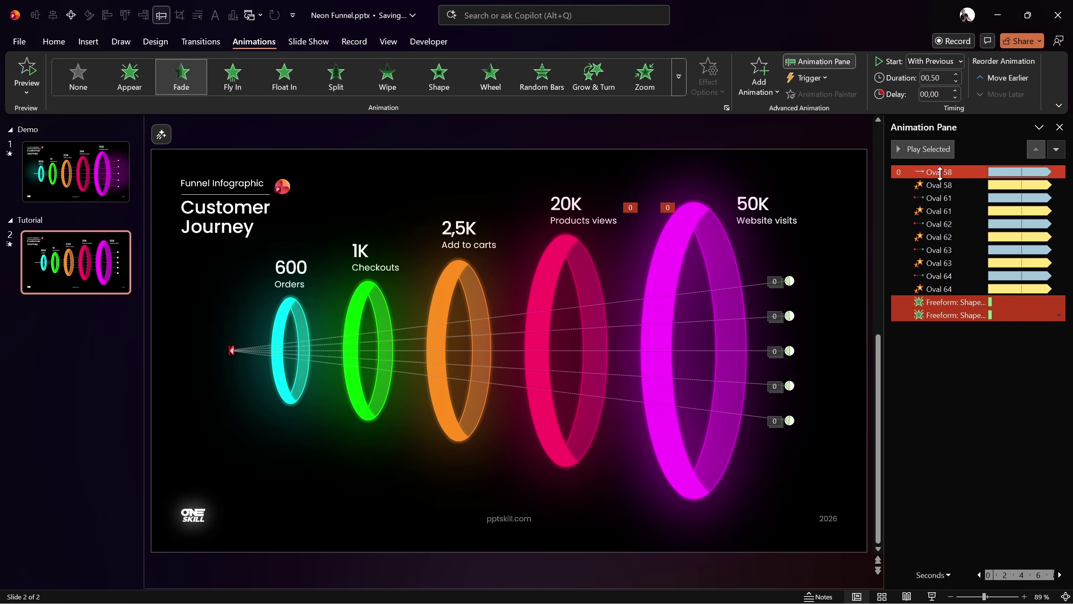
- Set the delay of the magenta ring's two Fade effects to 1 second and preview the animations from the first dot
click(950, 93)
text(1)
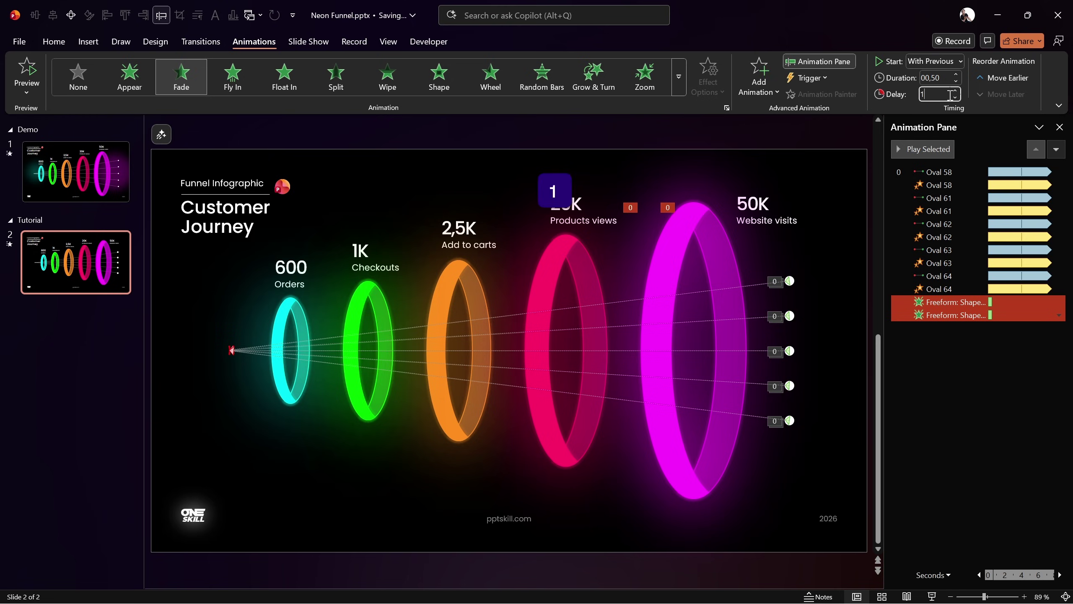
key(Return)
click(949, 172)
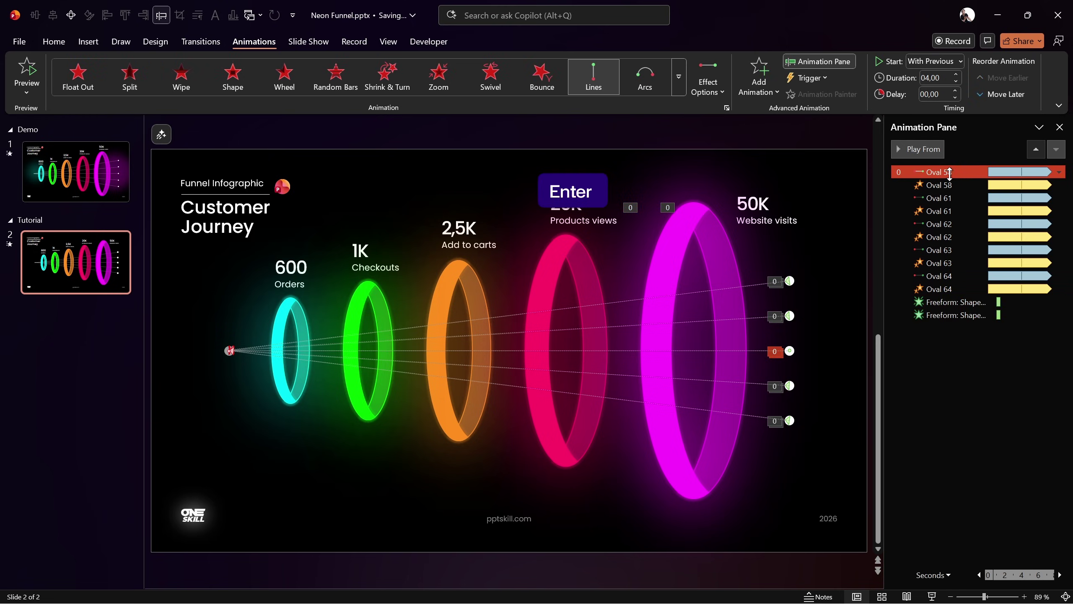
click(928, 149)
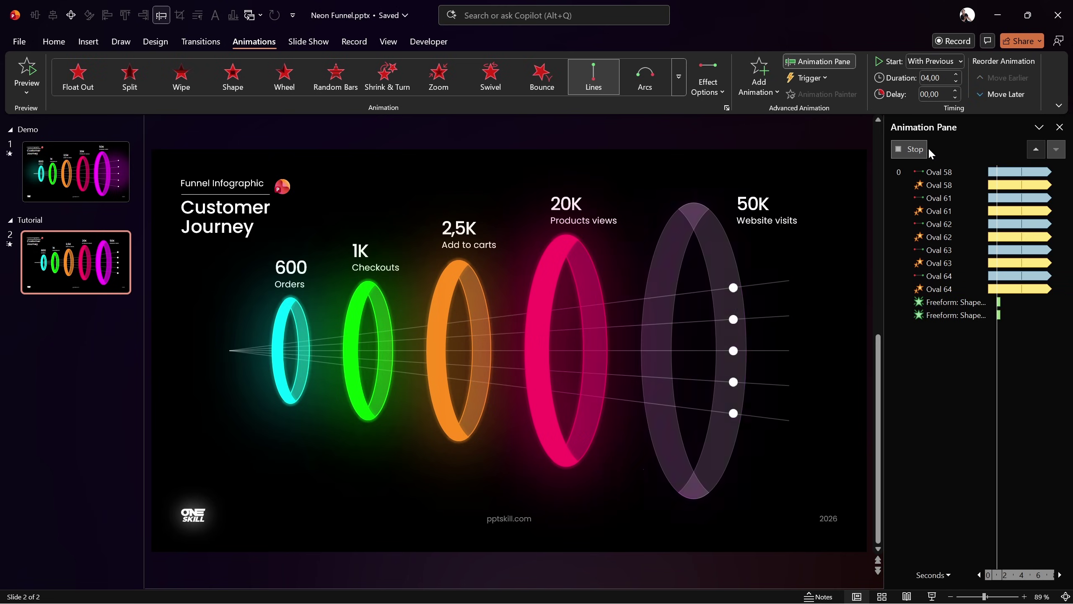
click(919, 150)
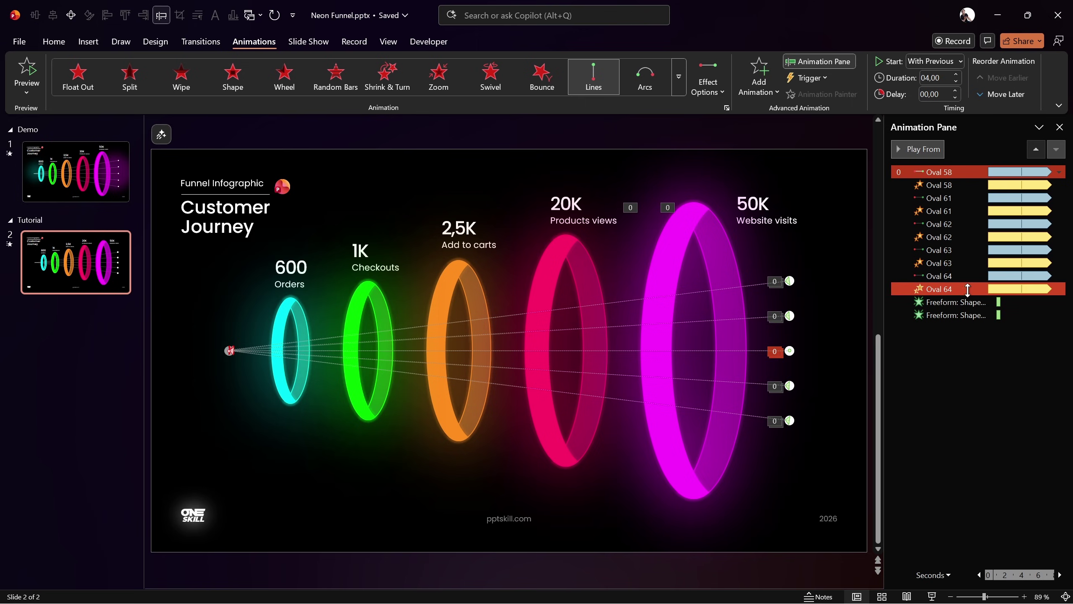
- Set the delay of the magenta ring's two Fade effects to 1.2 seconds and preview the animations from the first dot
click(956, 302)
shift+click(962, 315)
click(945, 94)
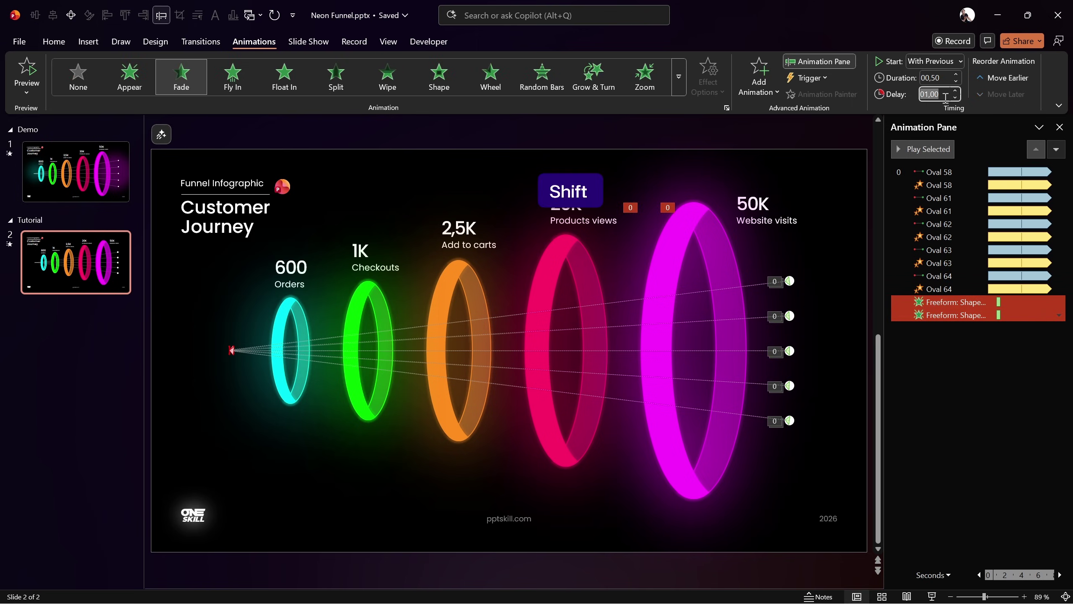
text(1,2)
key(Return)
click(939, 171)
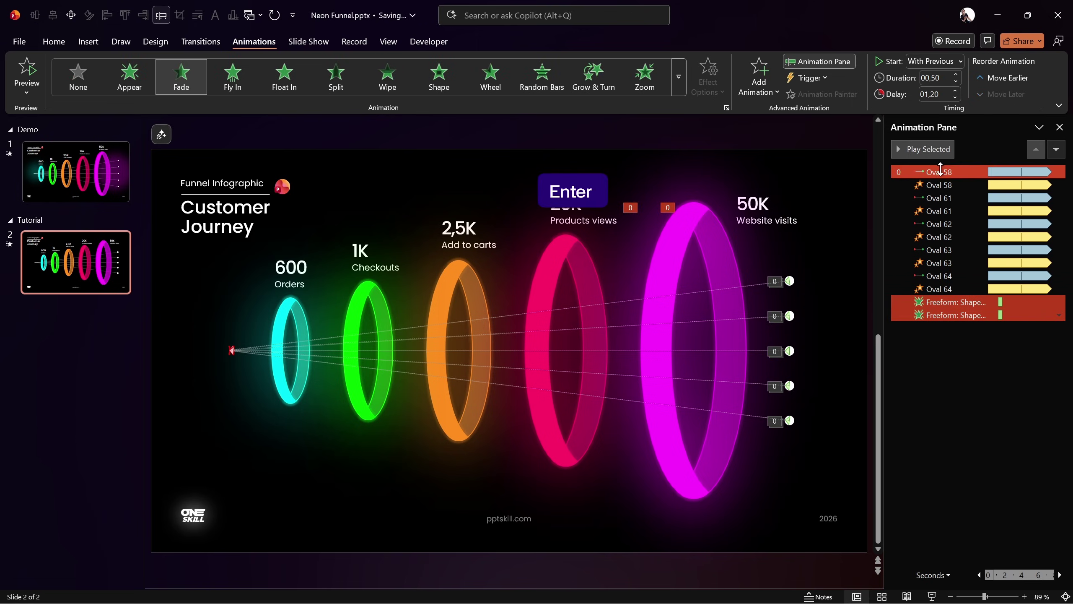
click(937, 152)
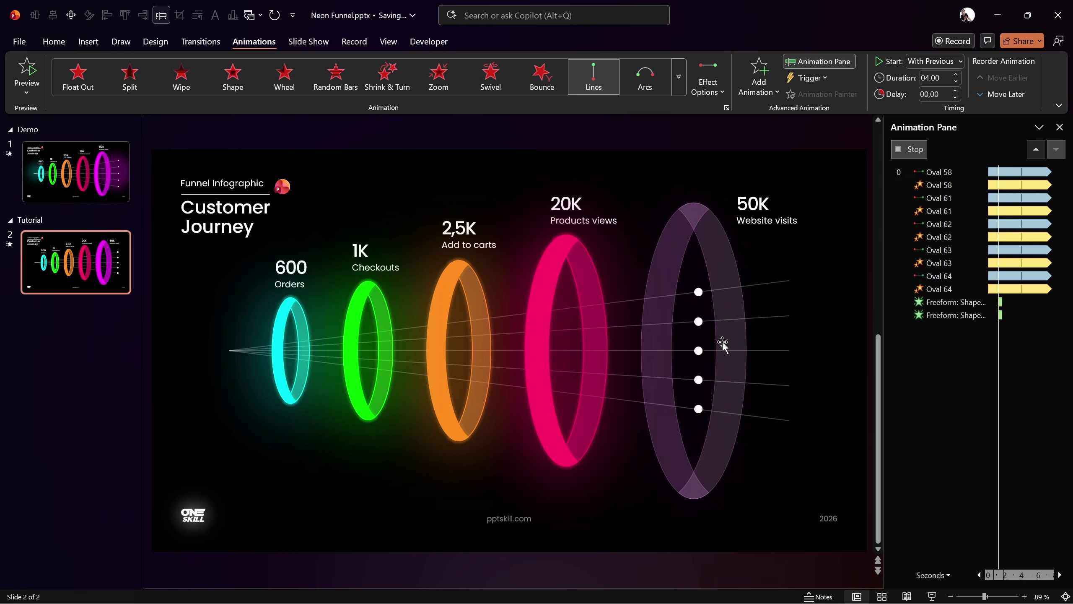
click(912, 150)
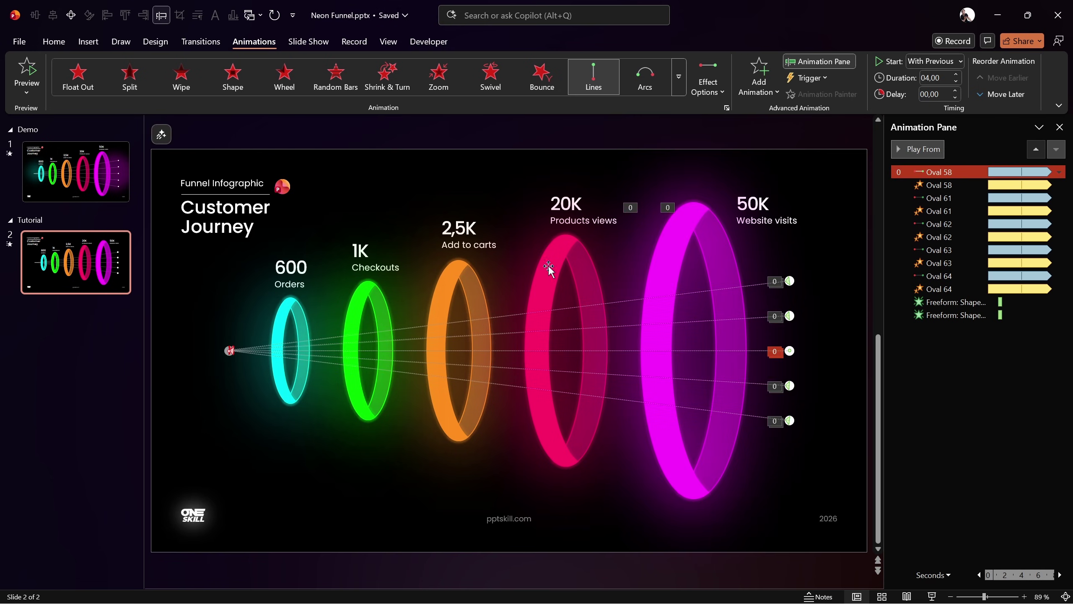
- Copy the magenta ring's Fade animation onto both halves of the pink ring with Animation Painter
click(673, 256)
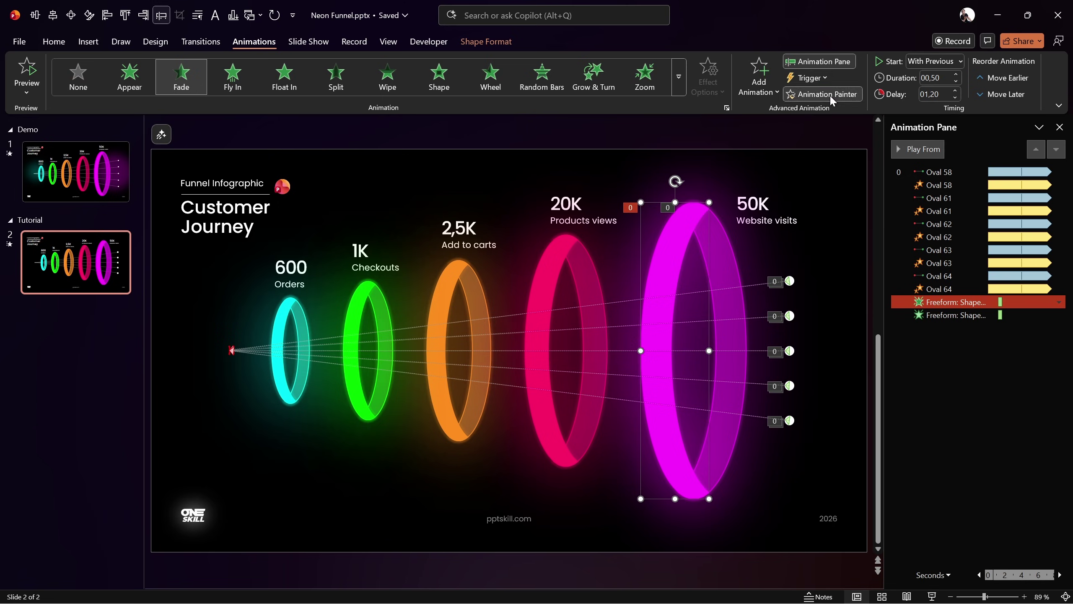
click(552, 273)
click(588, 271)
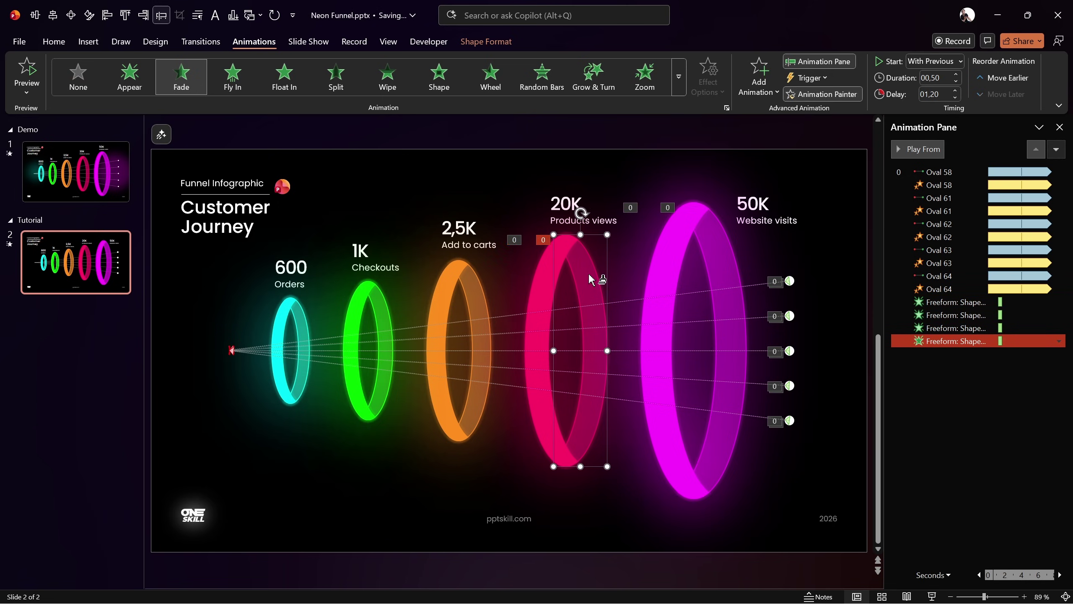
key(Escape)
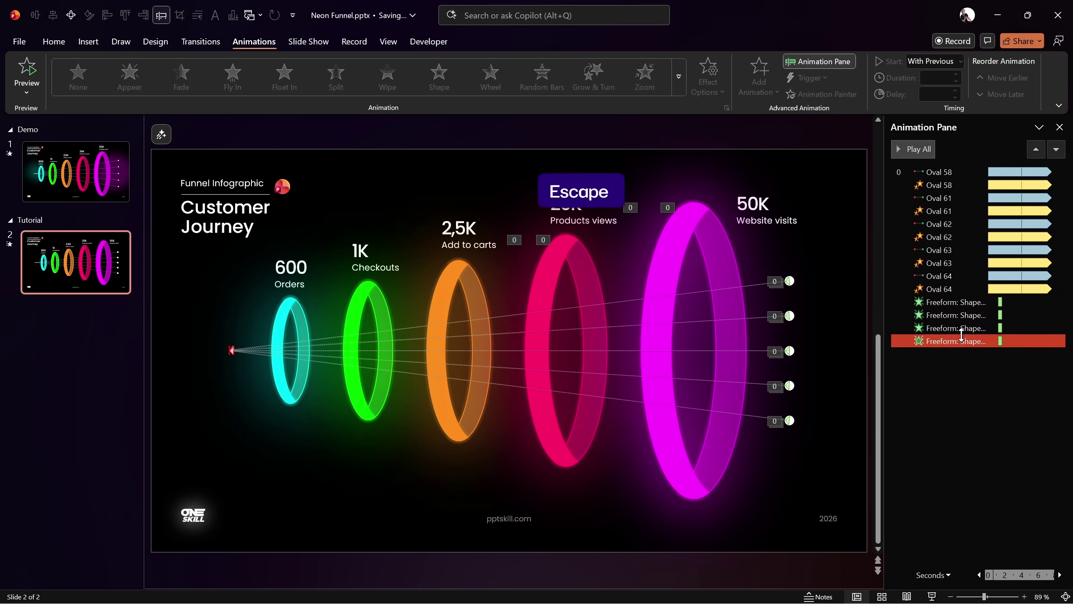
- Enlarge the animation timeline's scale, shift the pink ring's two Fade effects to start after the magenta ring's, and preview the sequence
click(961, 329)
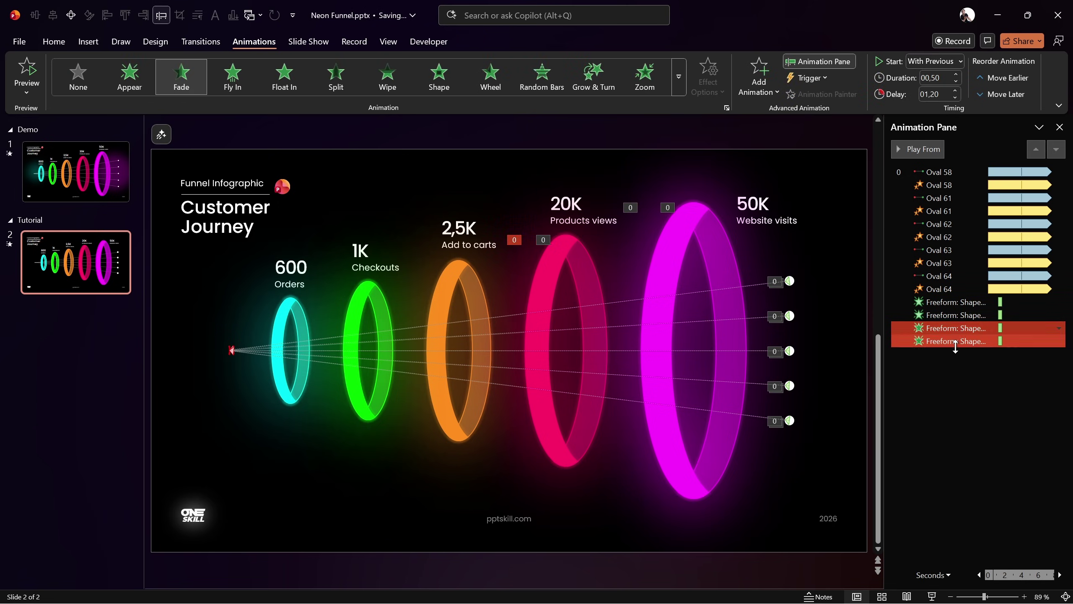
click(938, 574)
click(953, 546)
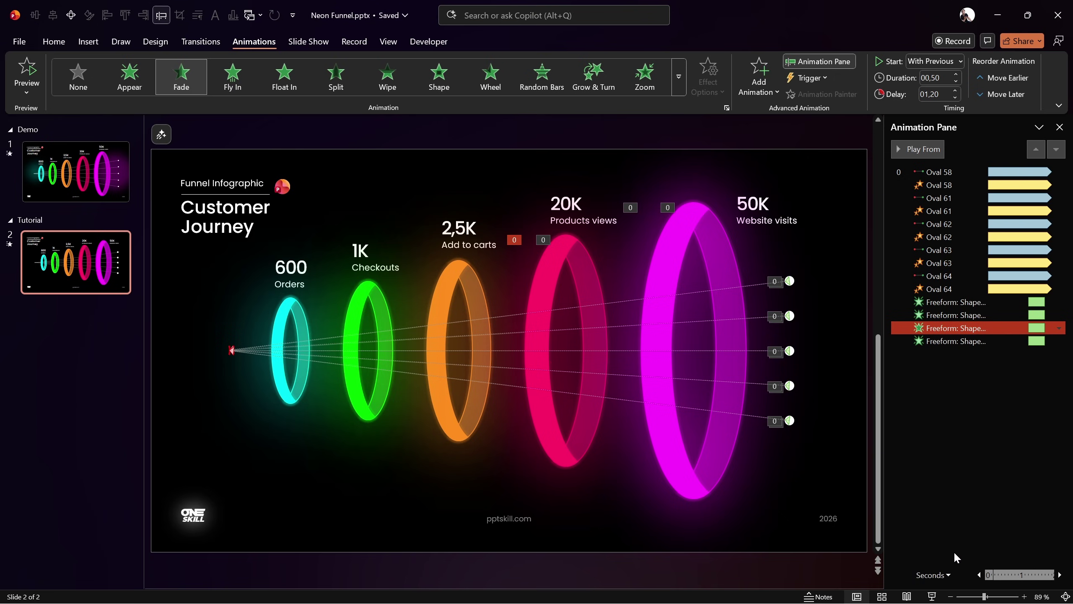
click(946, 573)
click(941, 564)
shift+click(968, 340)
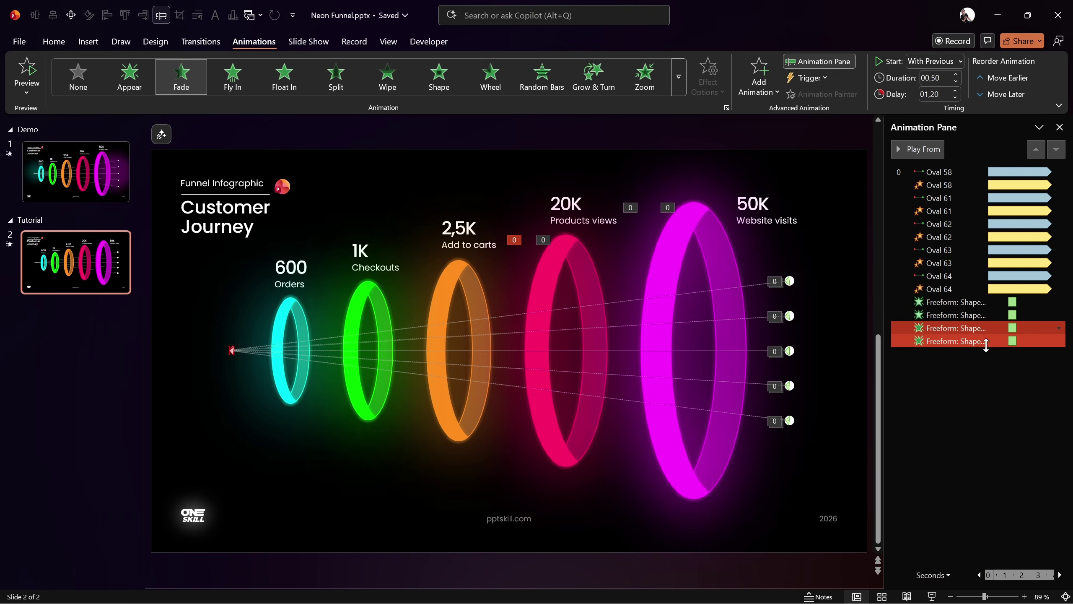
click(972, 341)
shift+click(968, 329)
drag(1013, 328, 1020, 340)
shift+click(968, 341)
click(933, 185)
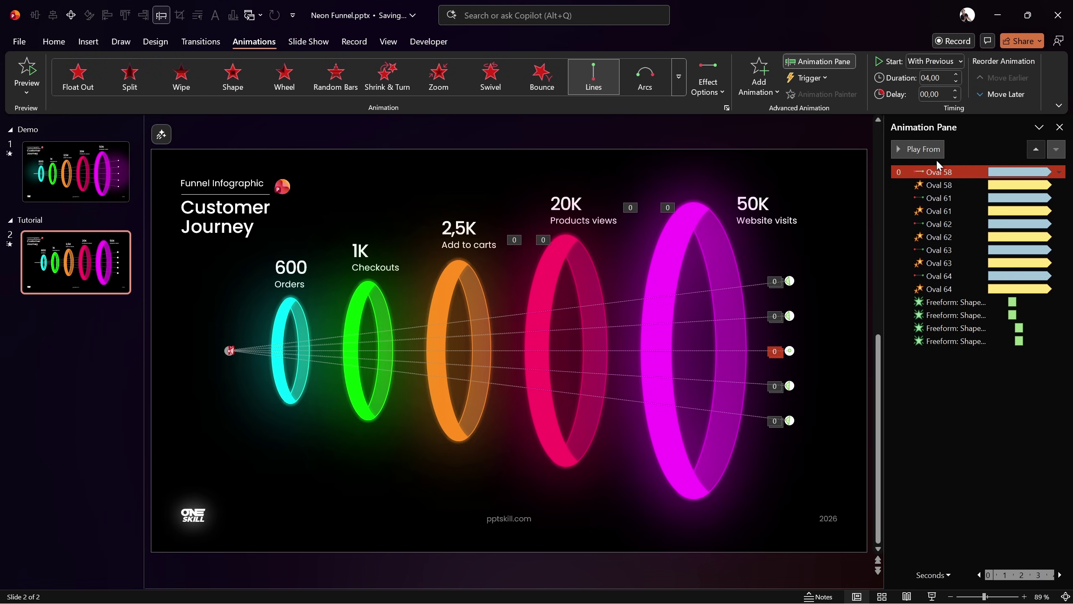
click(929, 150)
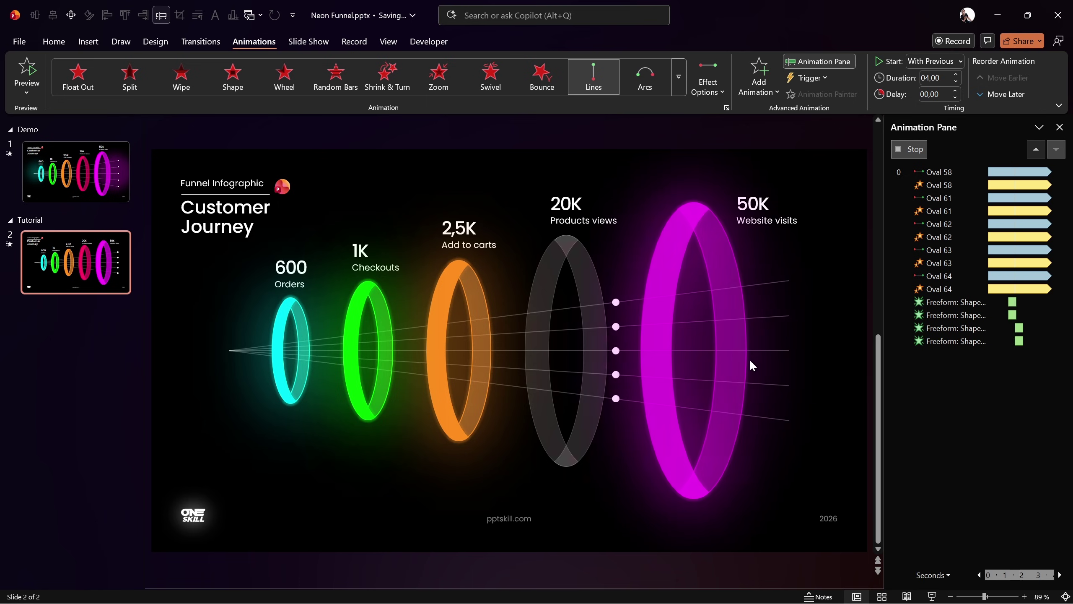
- Copy the Fade animation onto both halves of the orange and green rings, with delays of 2.1 and 2.4 seconds respectively
click(565, 270)
key(Escape)
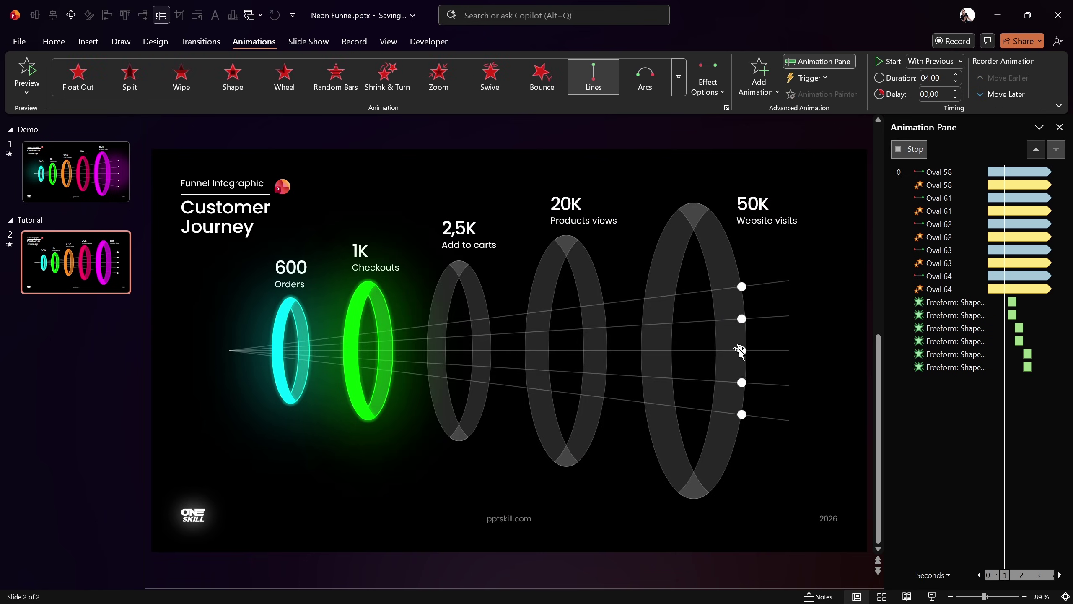
click(952, 354)
key(ctrl+d)
key(Escape)
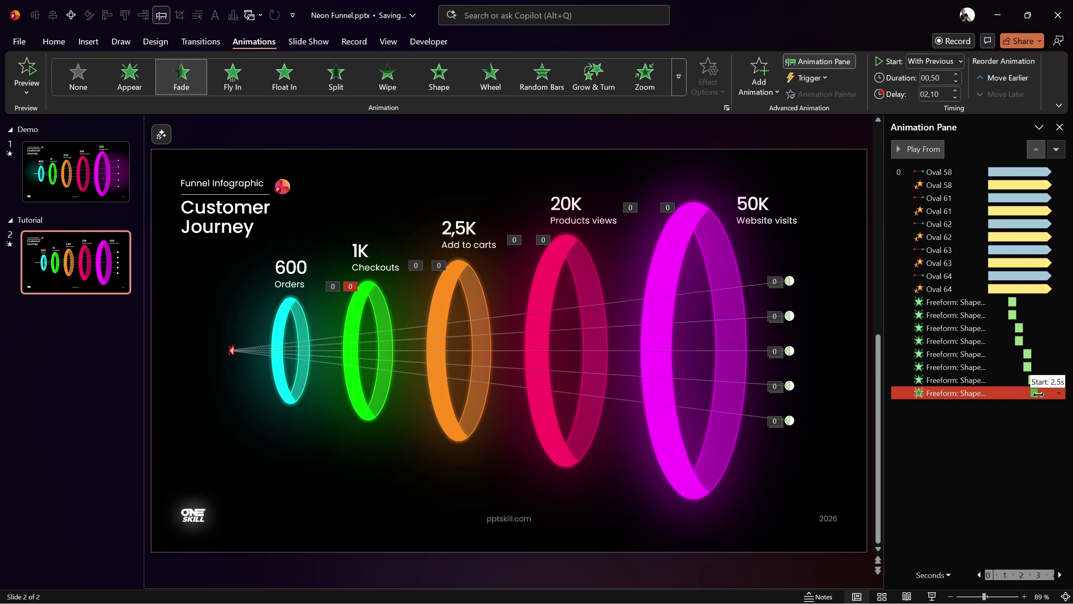
click(910, 149)
click(714, 361)
- Copy the Fade animation onto both halves of the cyan ring and shift both effects to start after the green ring's
click(291, 364)
key(ctrl+d)
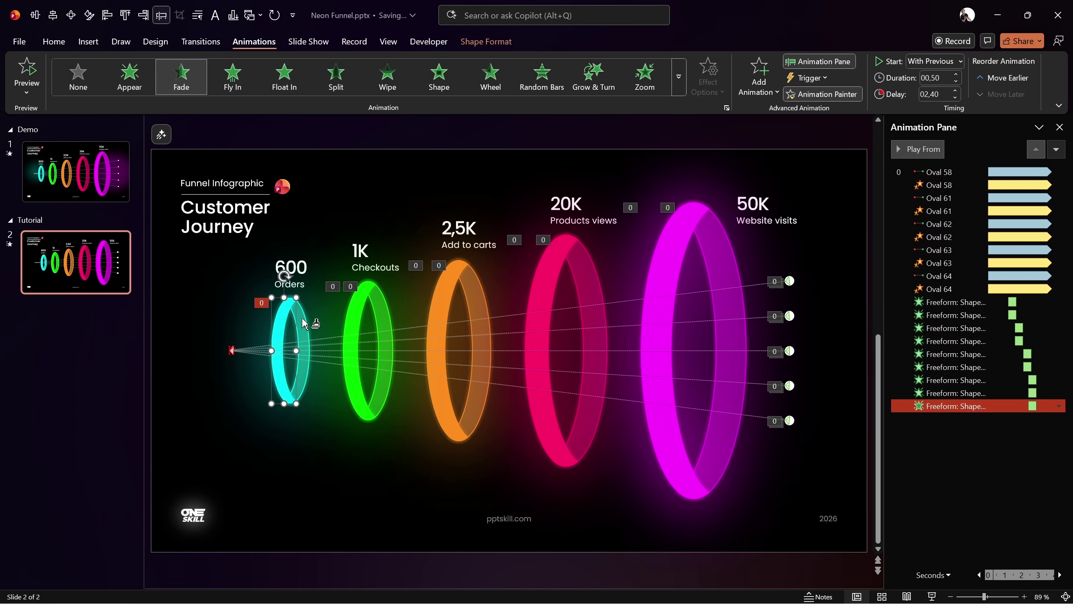
key(Escape)
drag(1036, 408, 1041, 407)
drag(1036, 419, 1047, 418)
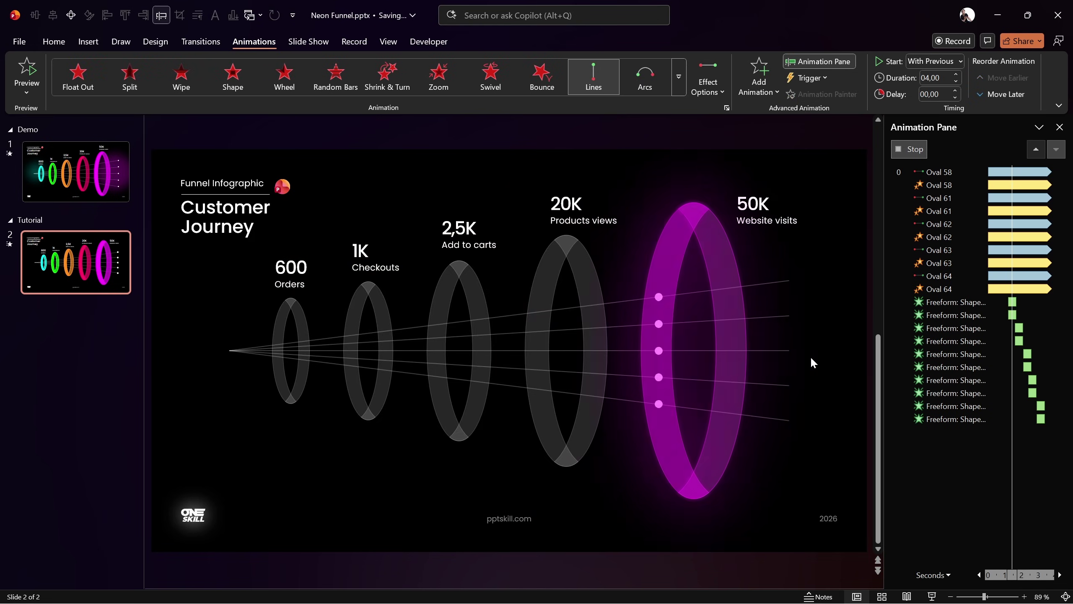
- Set the delay of the pink ring's Fade effects to 1.7 seconds and play the slide show
click(566, 262)
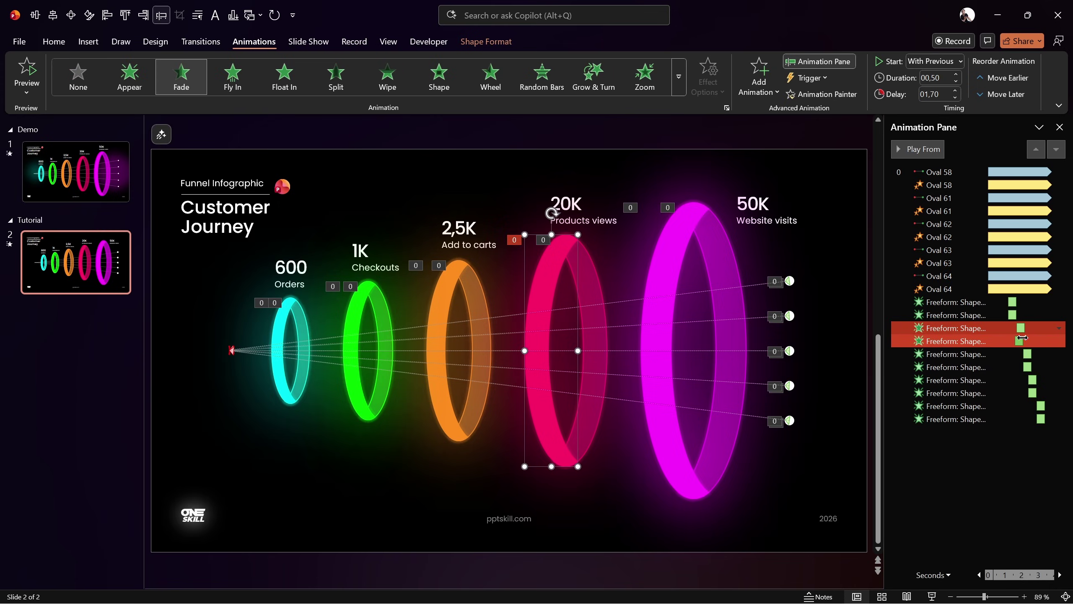
click(956, 341)
click(933, 596)
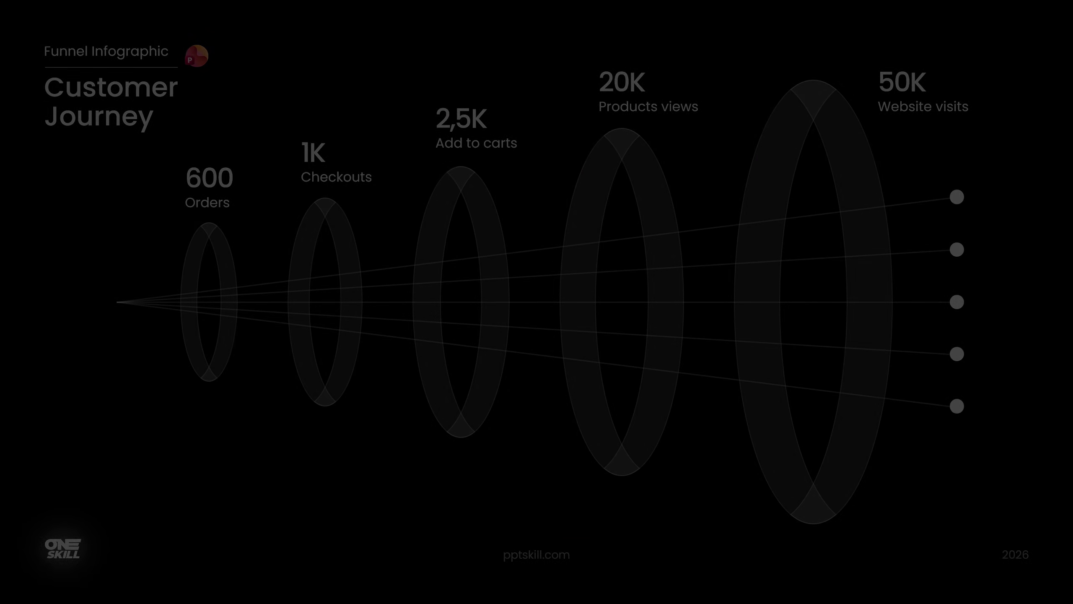